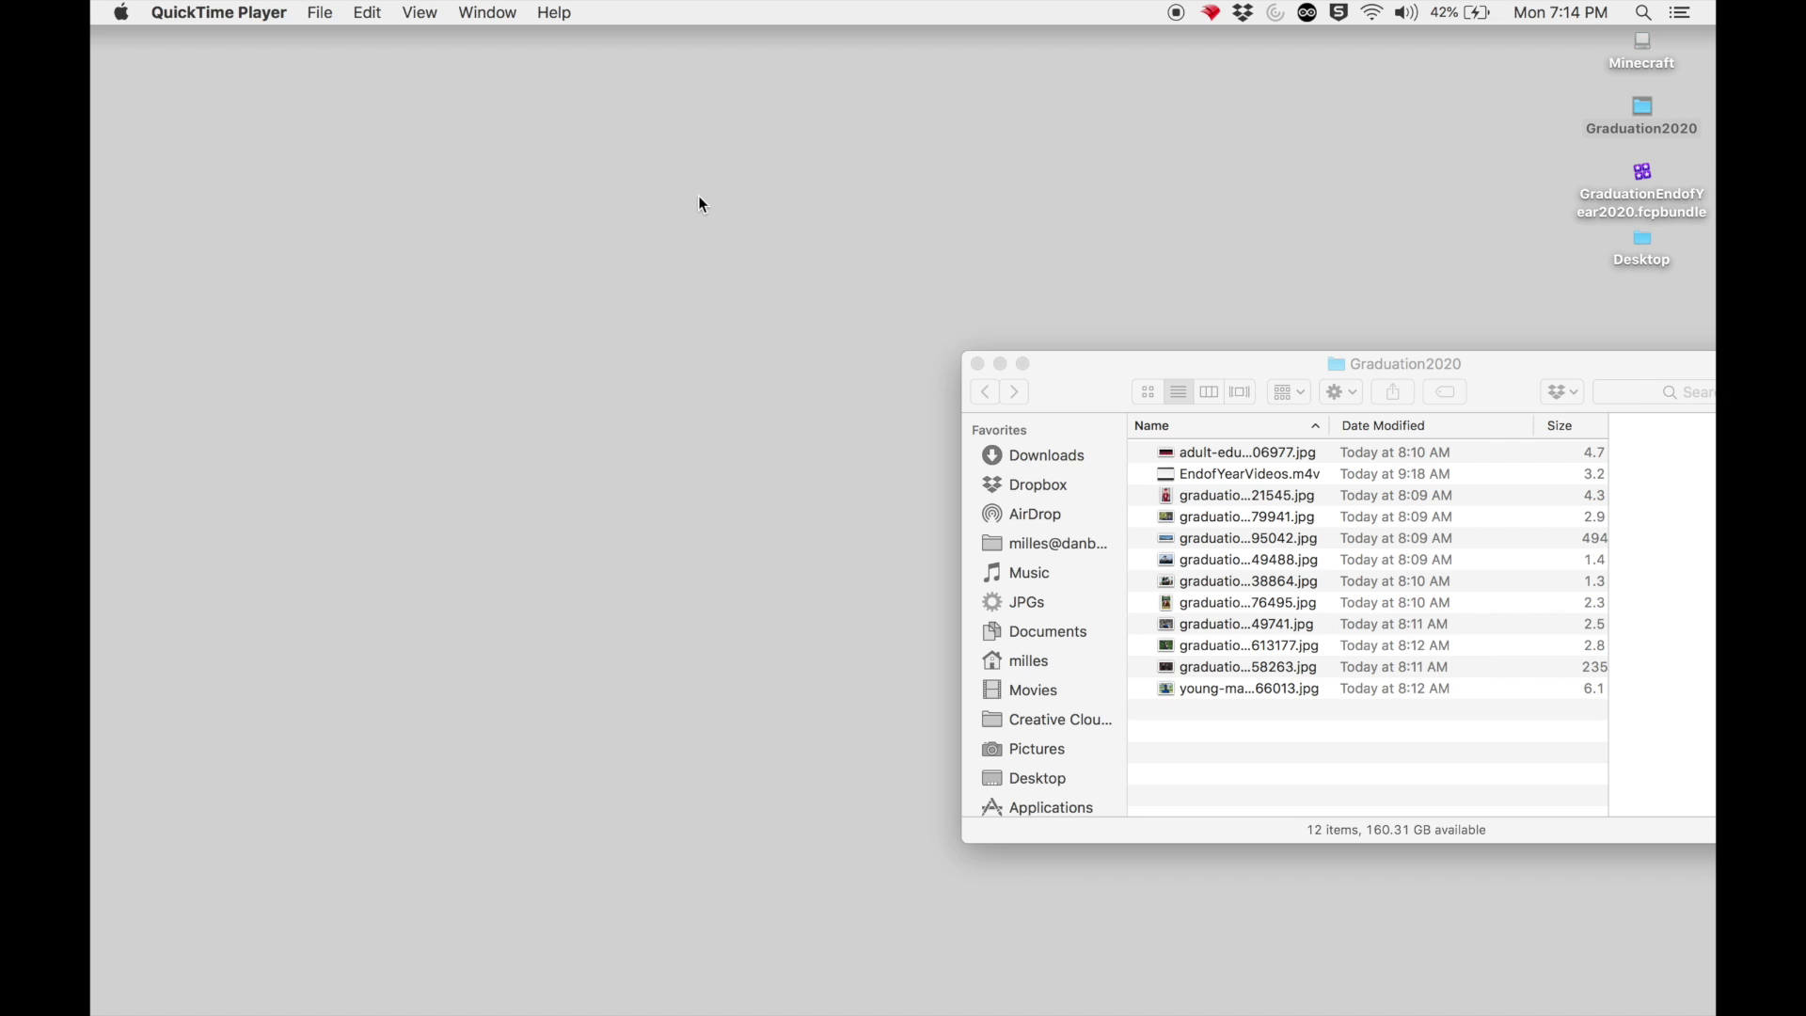
# Move the Graduation2020 Finder window up and to the left.
pyautogui.moveTo(1479, 369); pyautogui.dragTo(1306, 344)
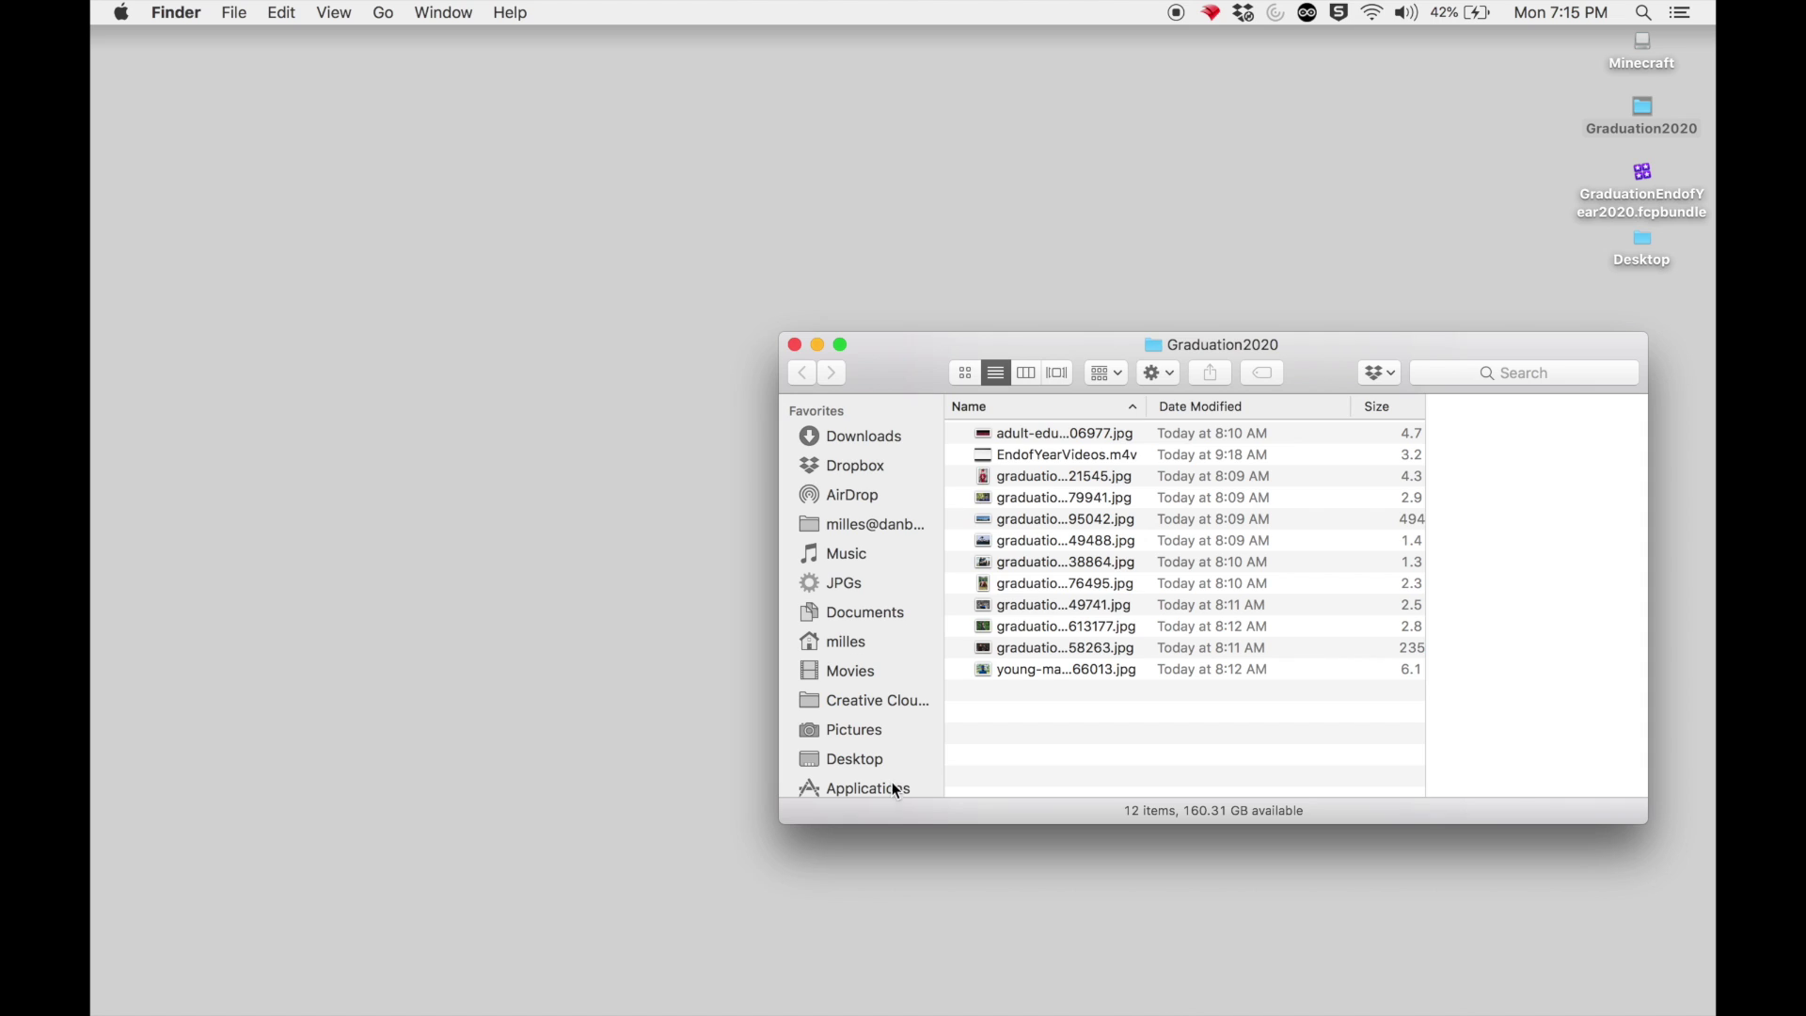
# Launch Photos by searching for 'photos' in Spotlight.
pyautogui.click(1644, 14)
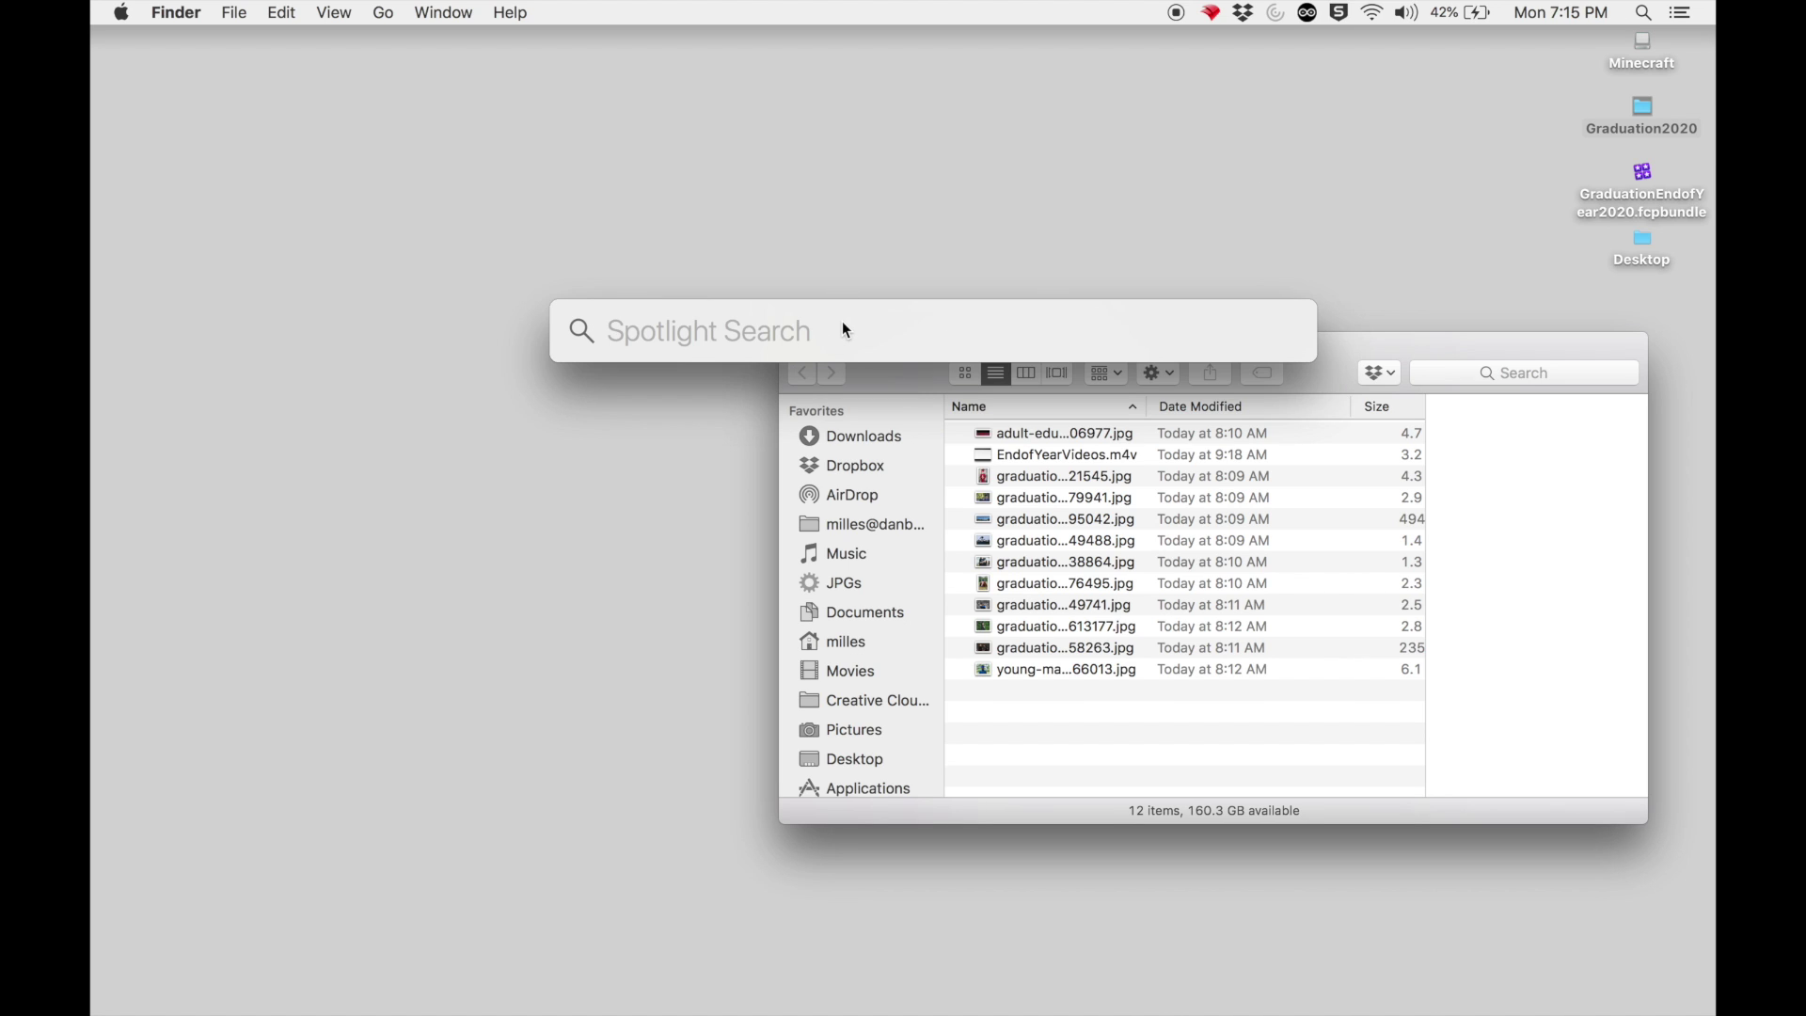
pyautogui.write('photo')
pyautogui.press('BackSpace')
pyautogui.press('BackSpace')
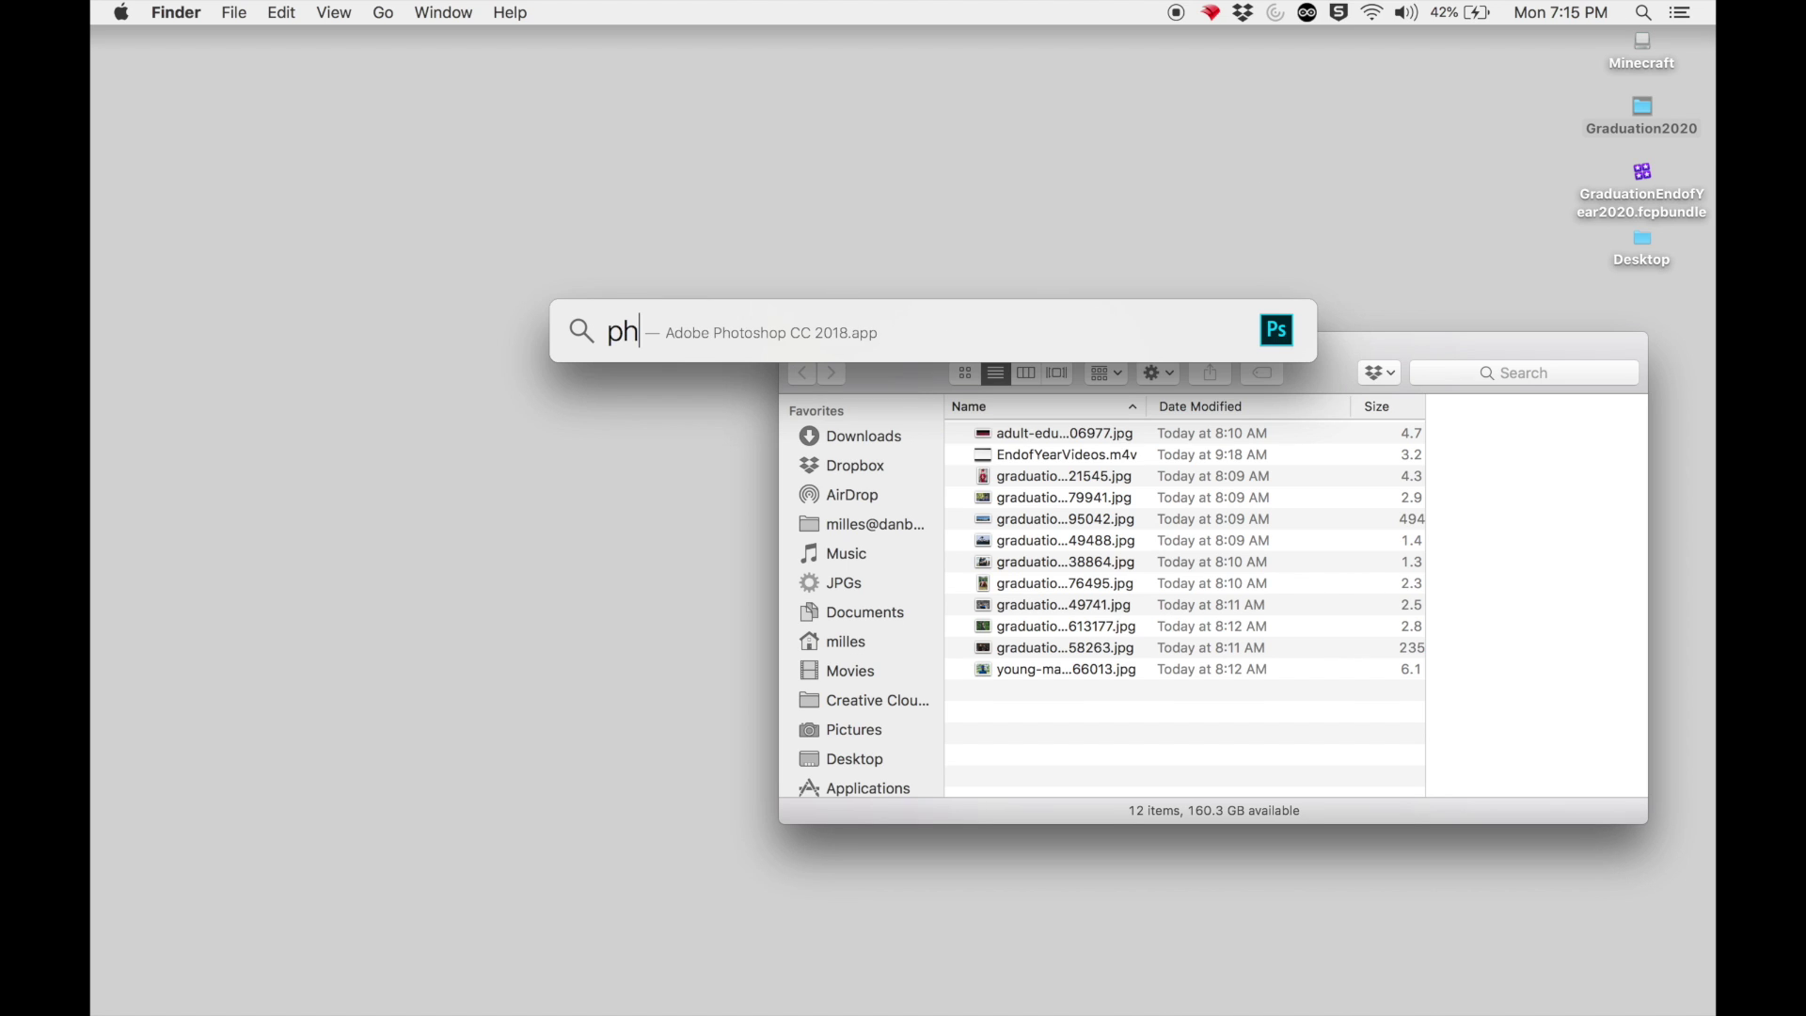
pyautogui.write('otos')
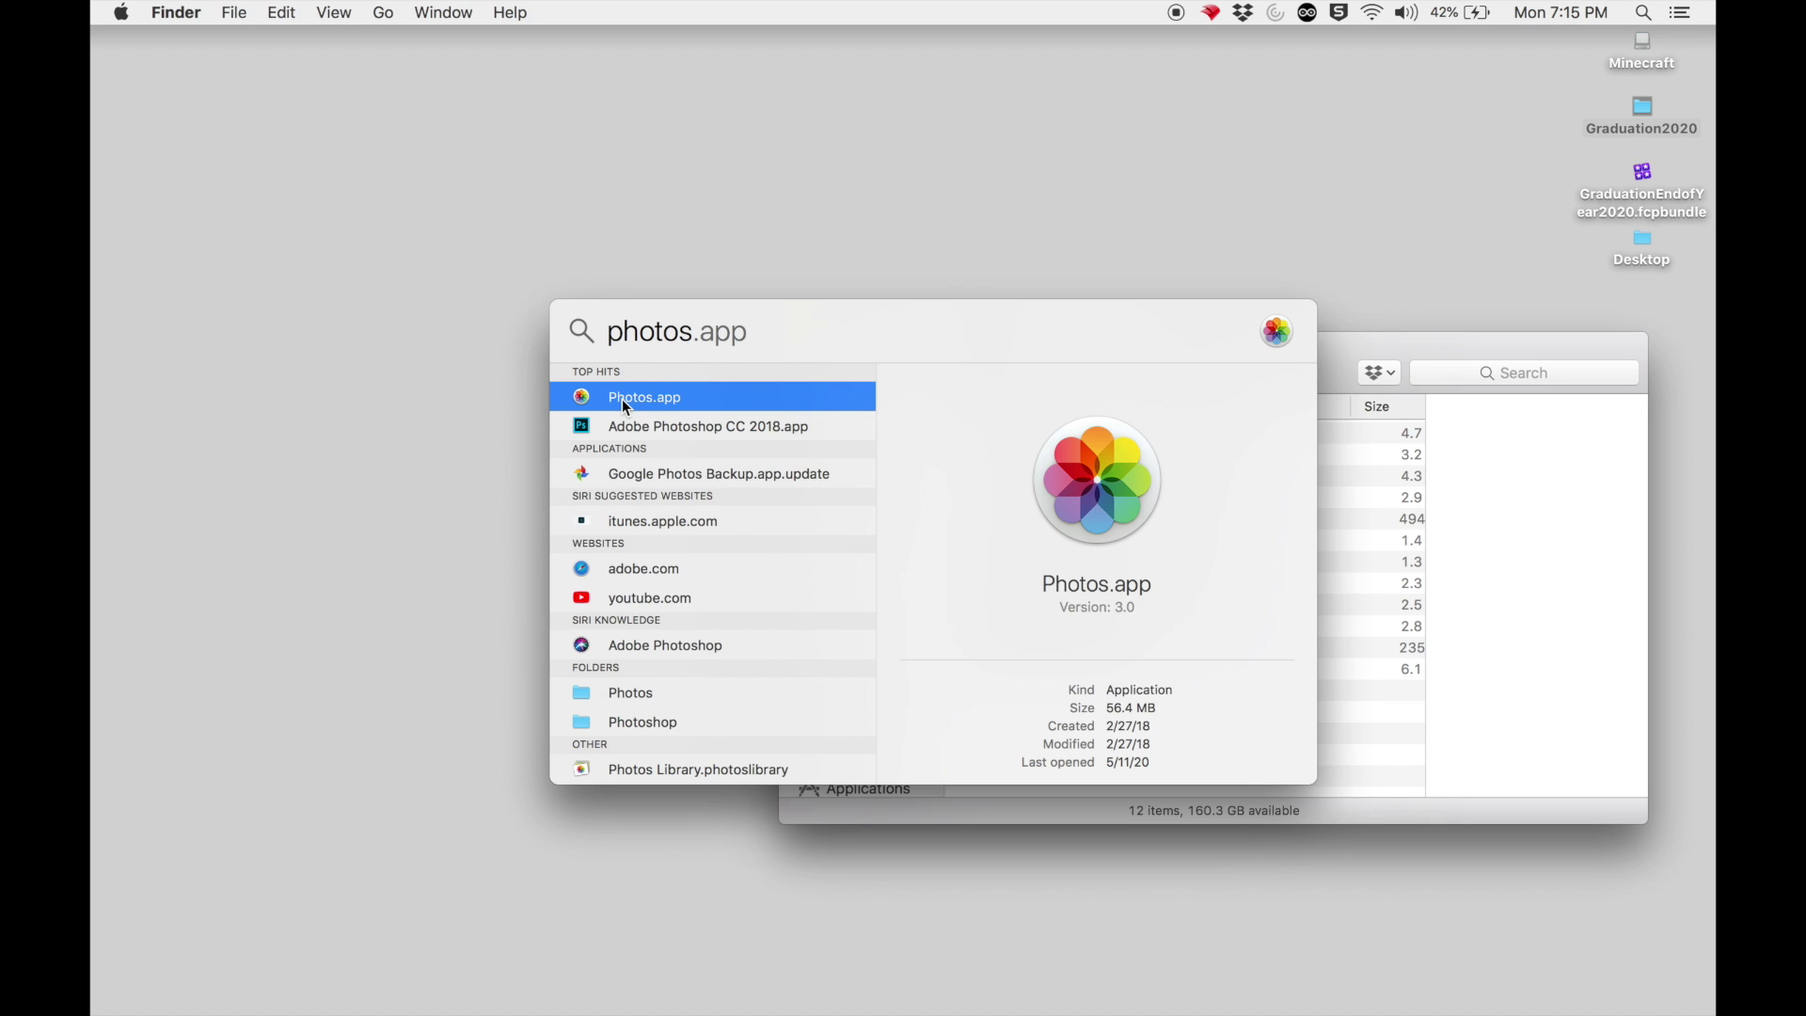
pyautogui.click(622, 399)
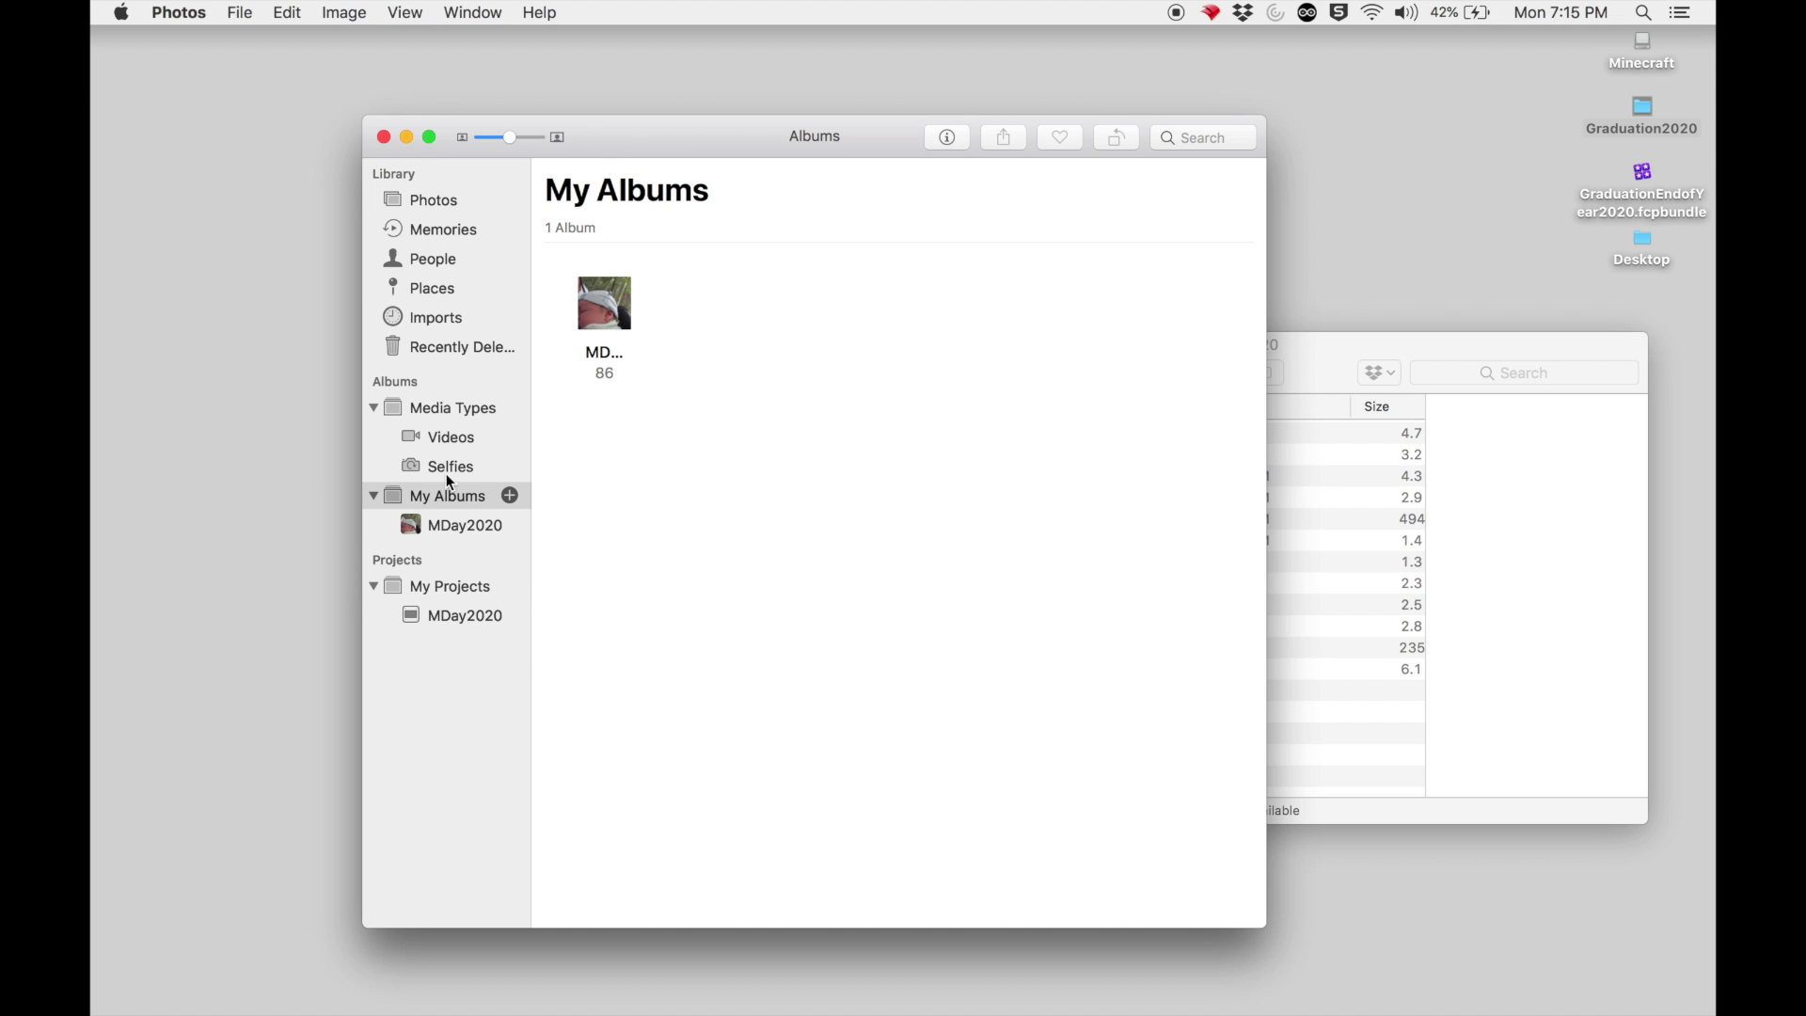
# Create a new album named Graduation2020 from the File menu.
pyautogui.click(250, 10)
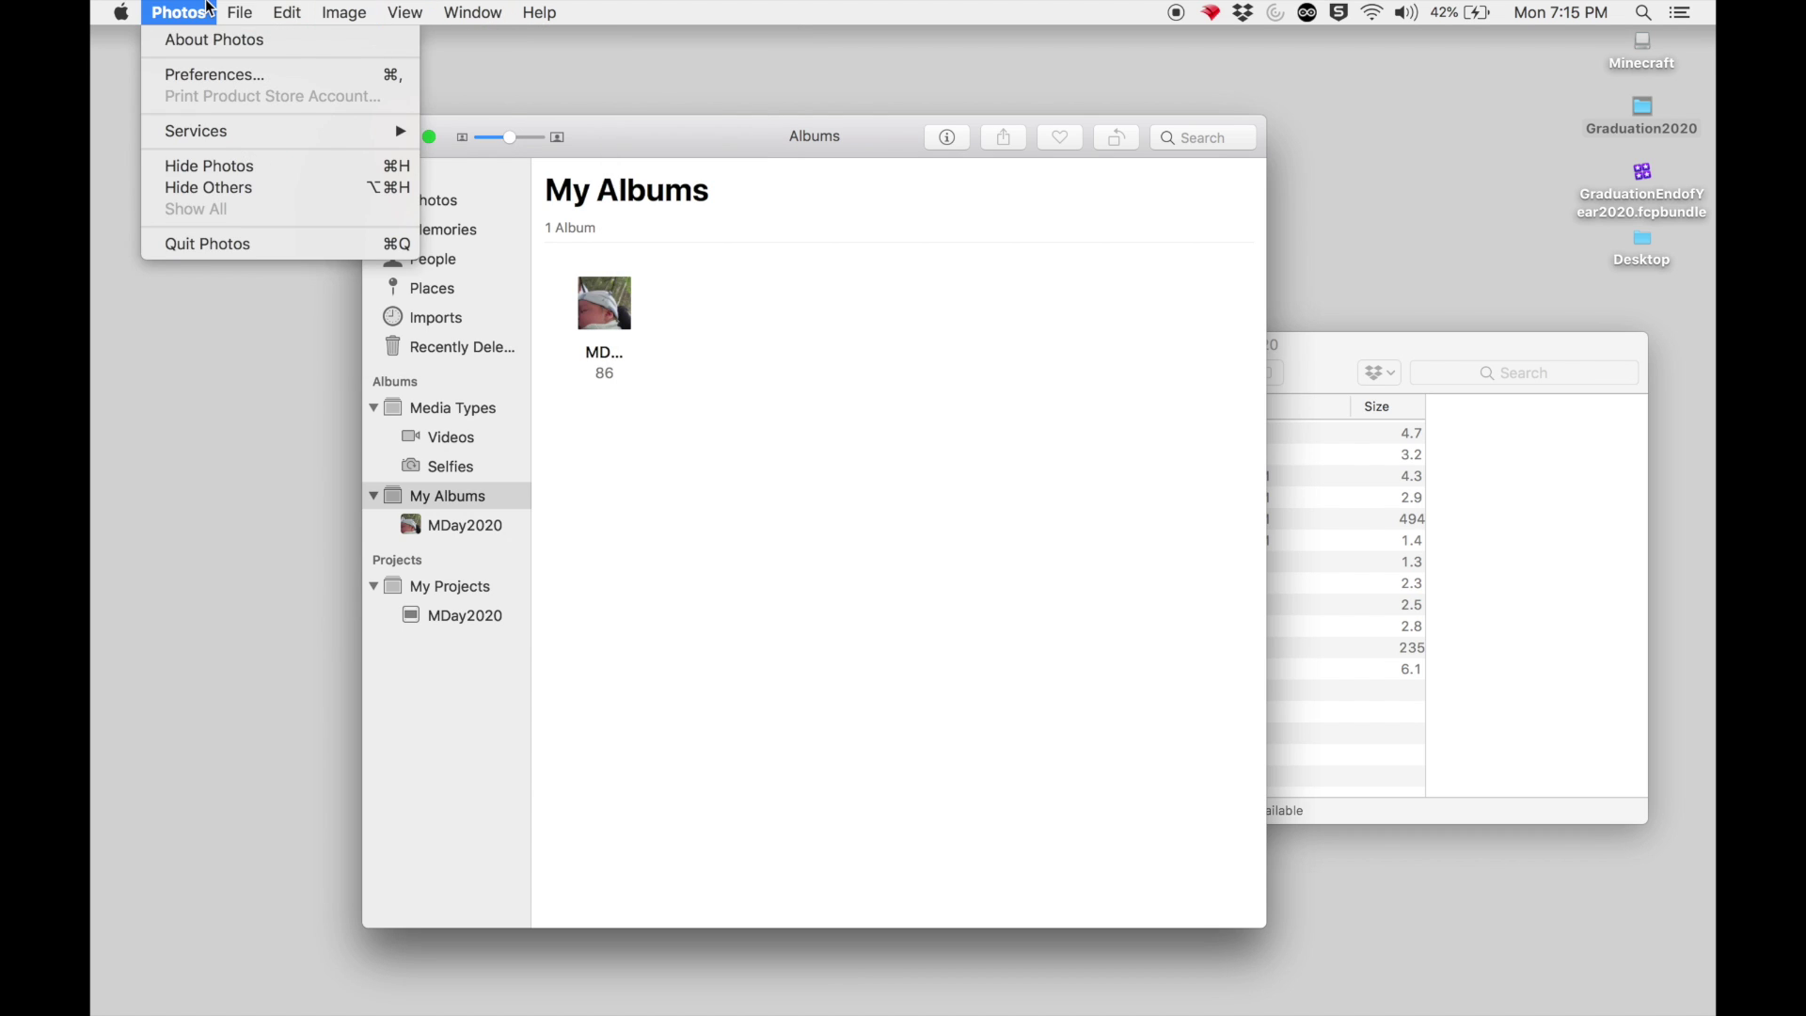
pyautogui.click(266, 42)
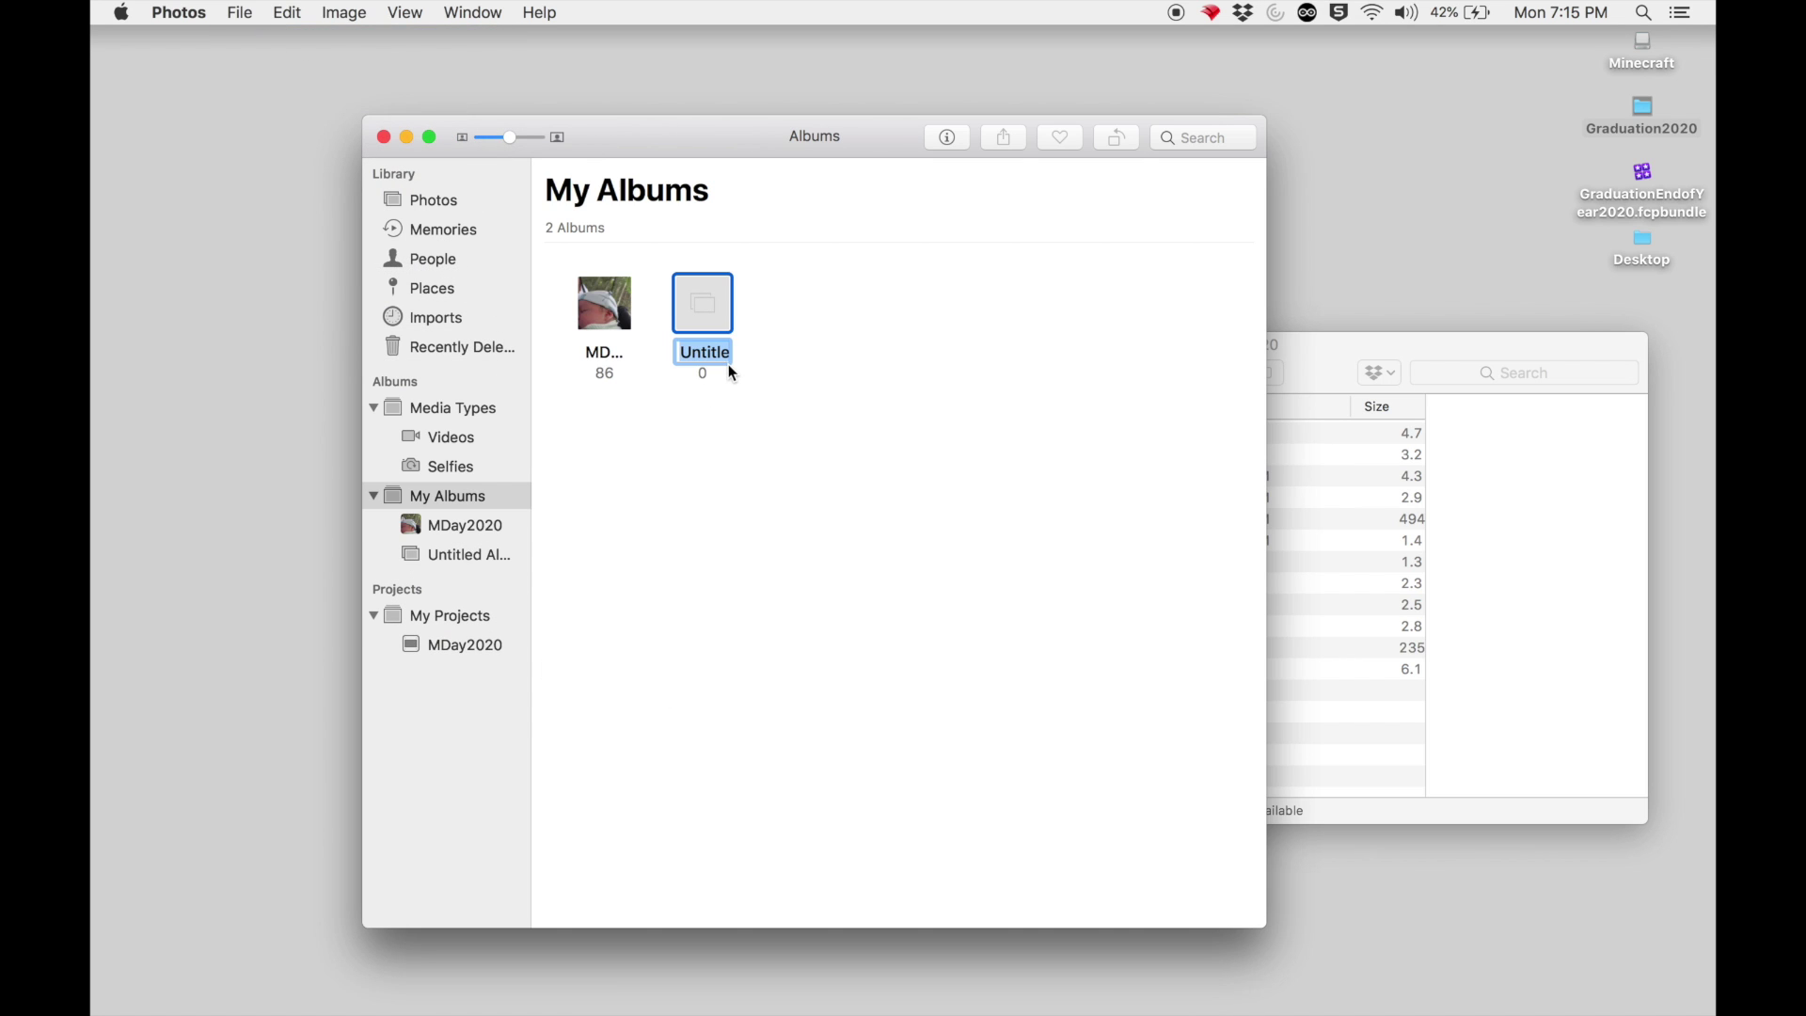
pyautogui.write('Graduation')
pyautogui.write('2020')
pyautogui.press('Return')
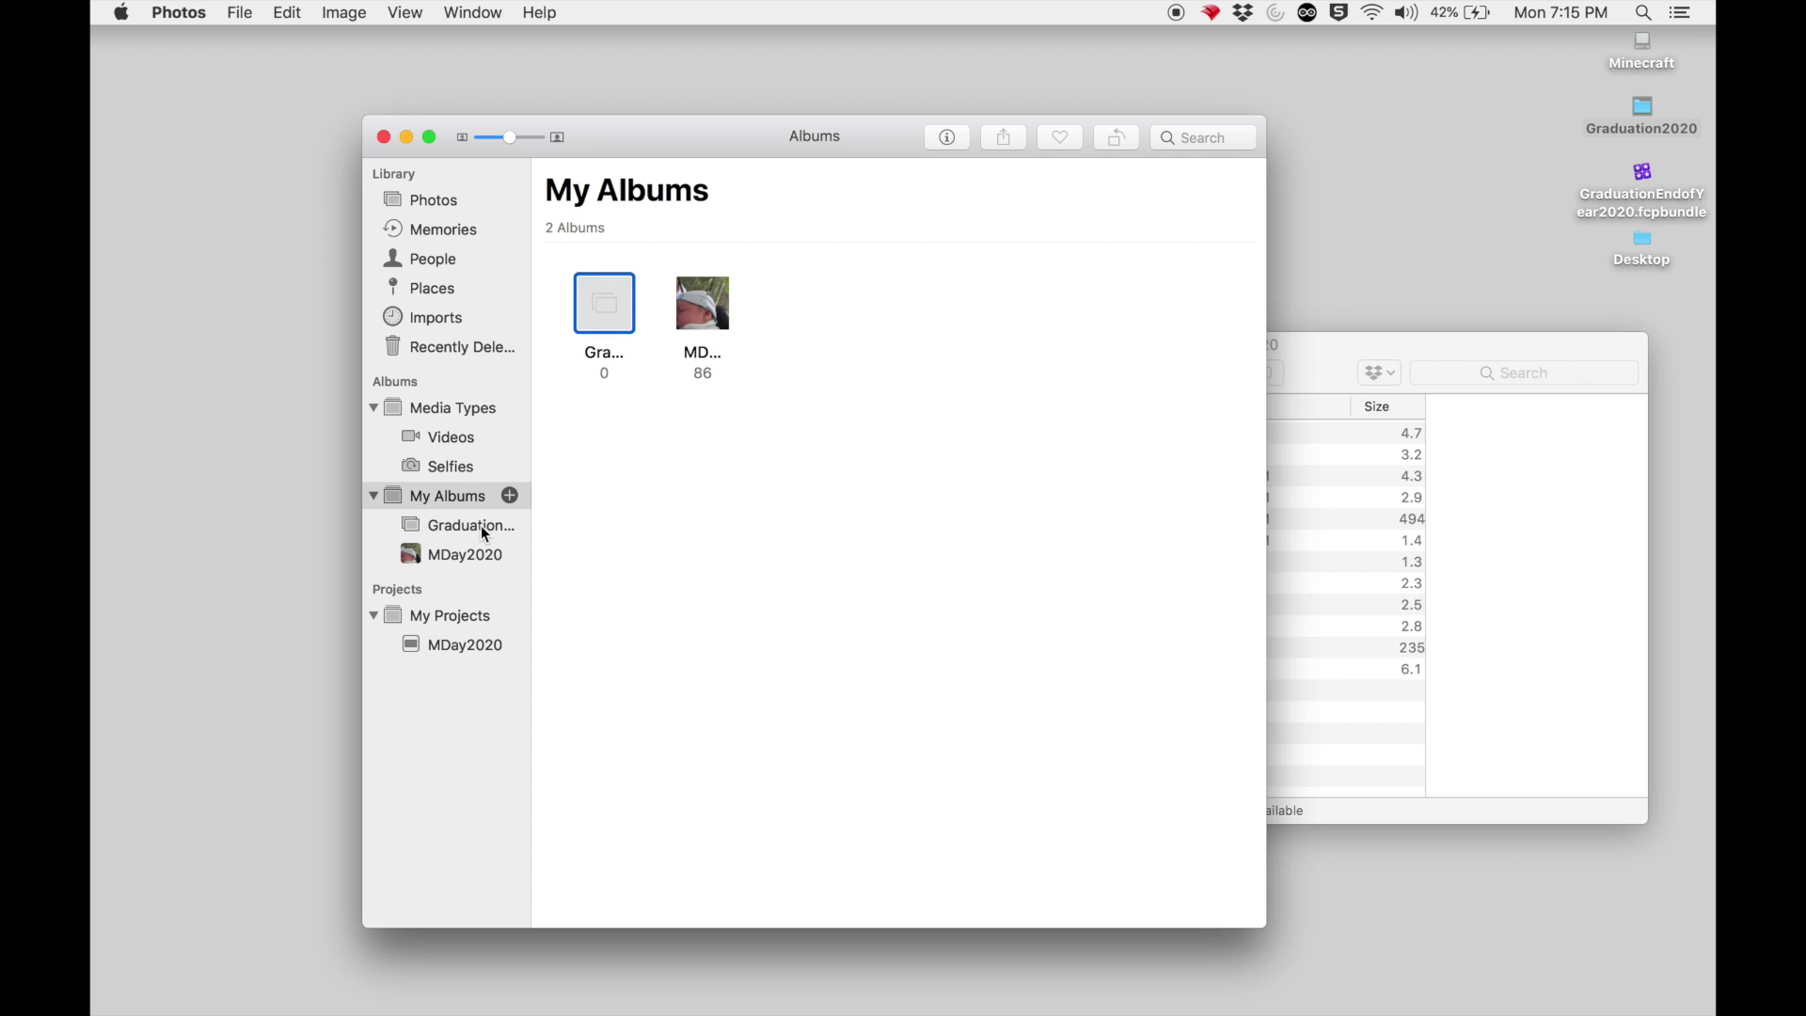
# Import all 12 files from the Graduation2020 folder, applying the import choice to all duplicates.
pyautogui.click(1464, 351)
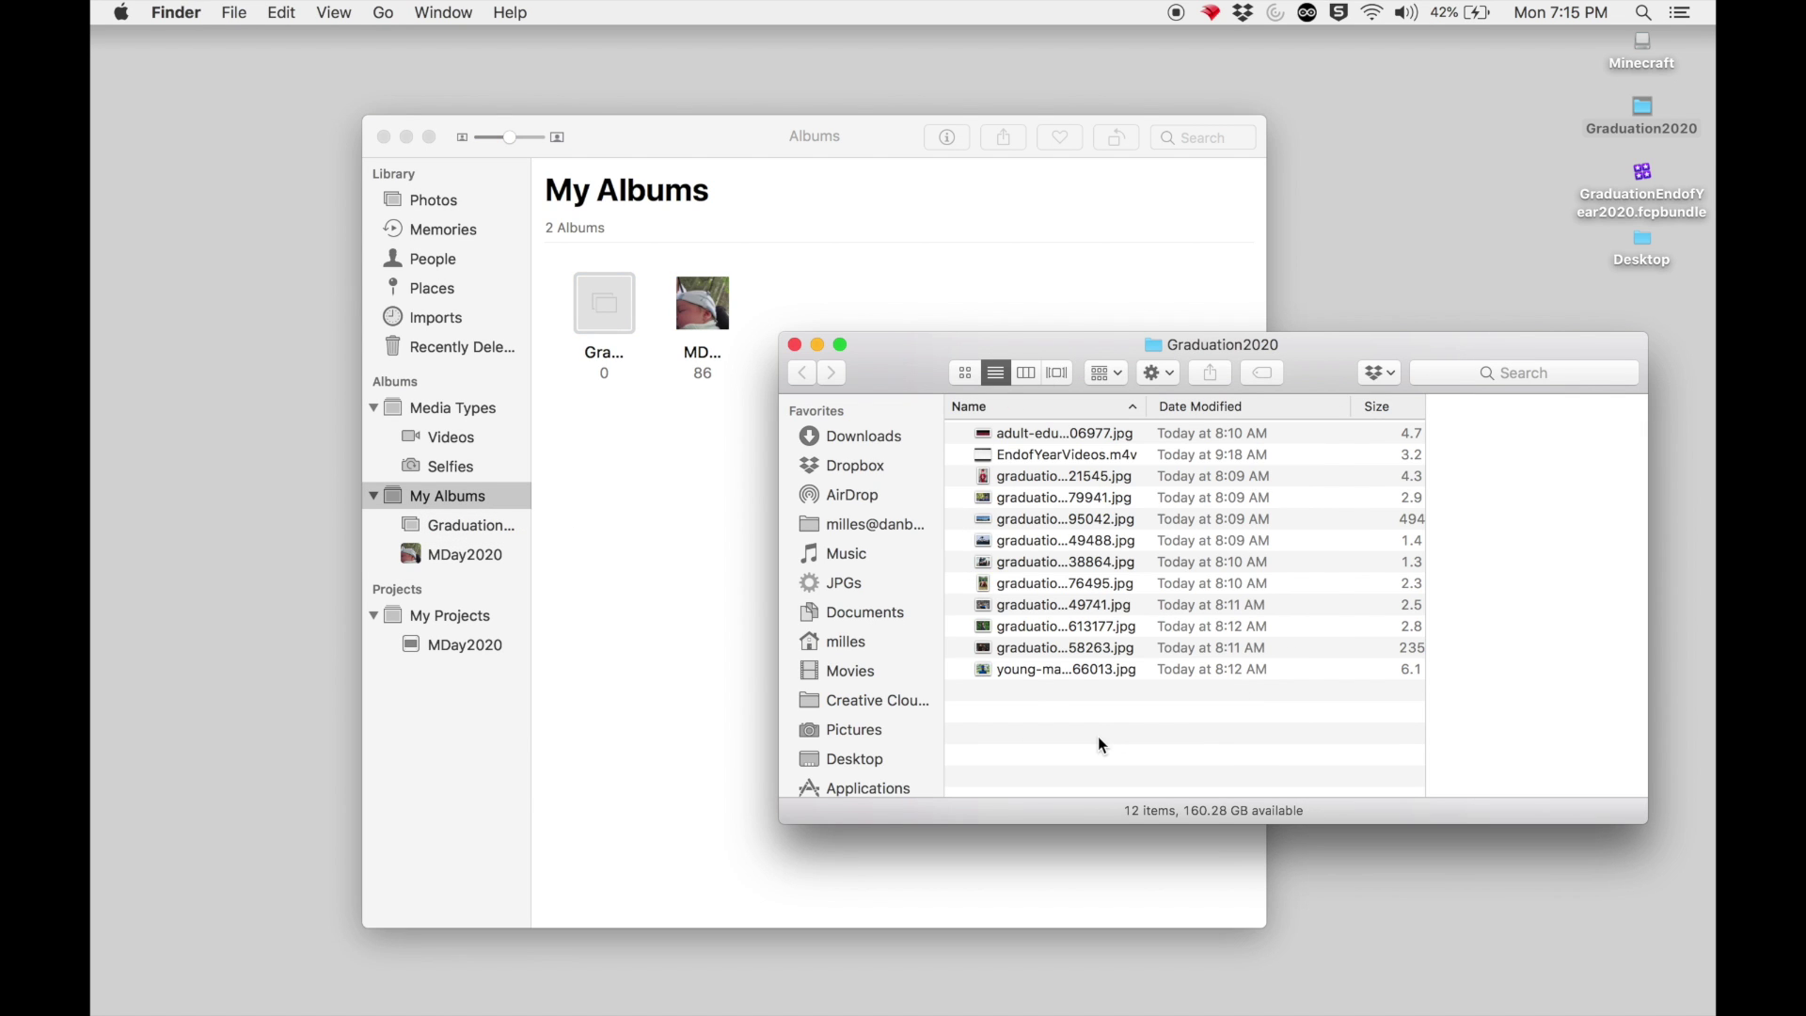
pyautogui.moveTo(1149, 726); pyautogui.dragTo(602, 312)
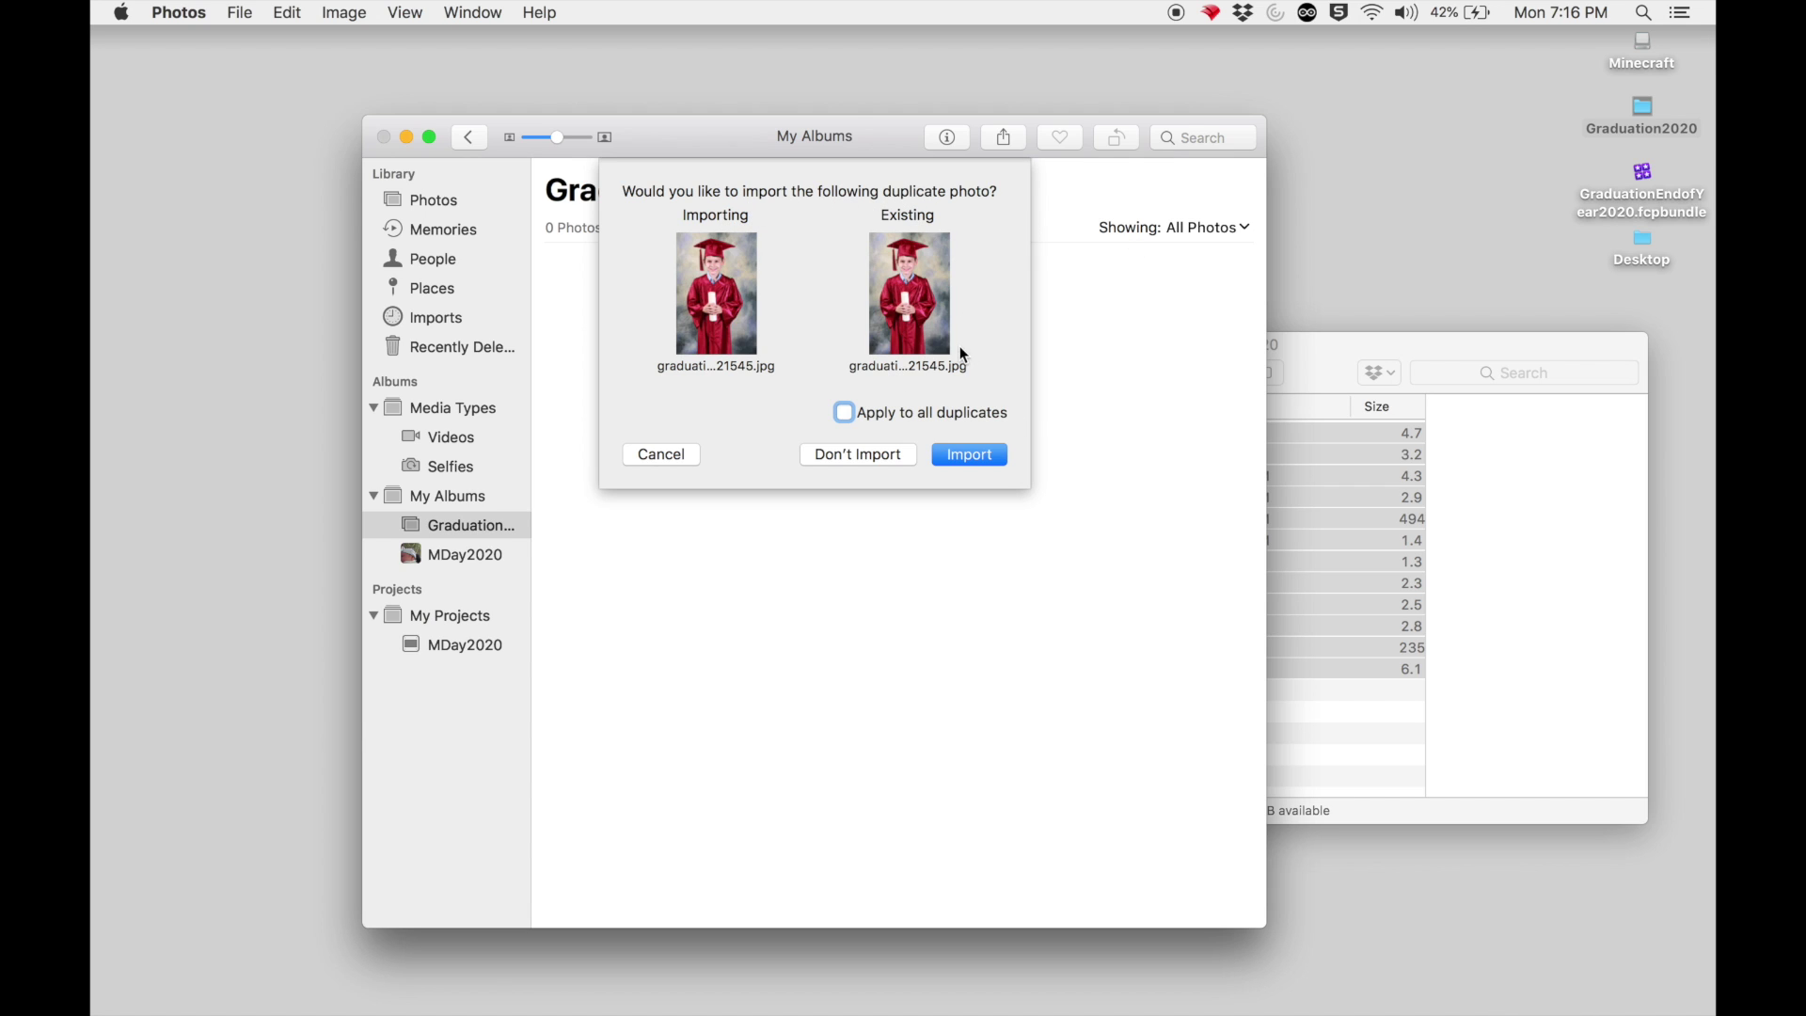
pyautogui.click(844, 412)
pyautogui.press('Return')
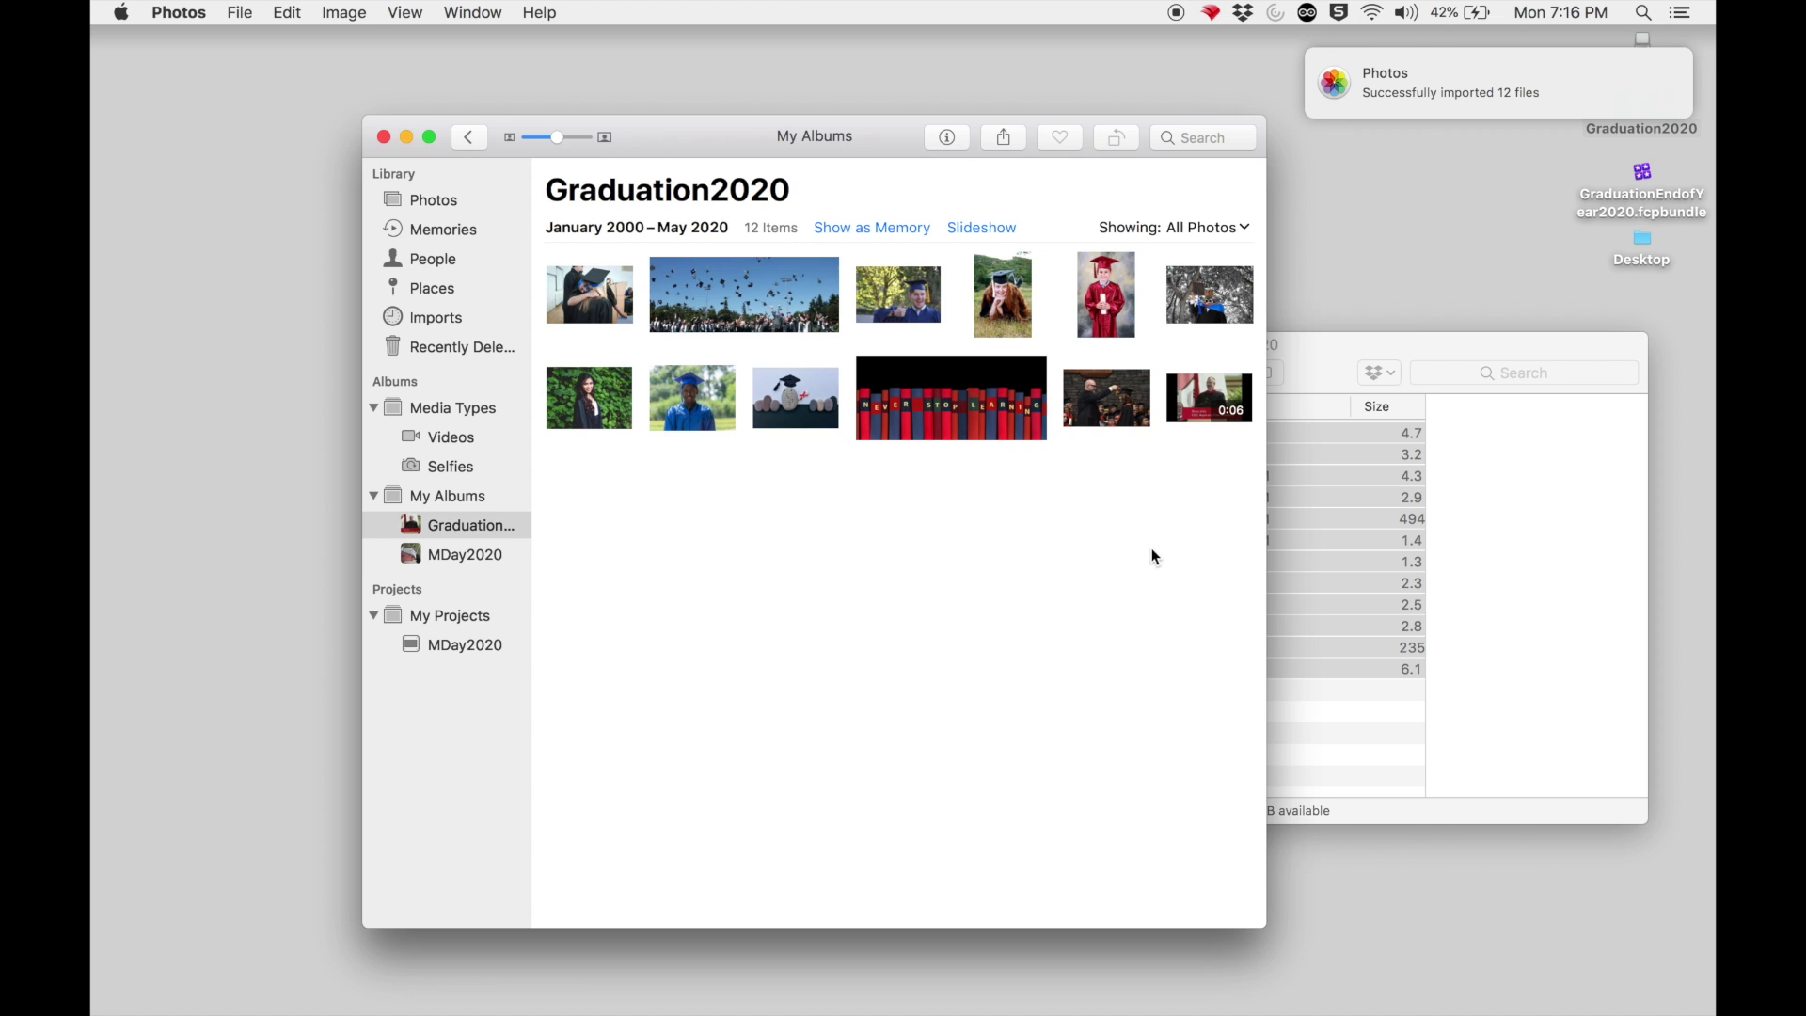
# Set the album's Showing filter to display both Videos and Photos.
pyautogui.click(1198, 230)
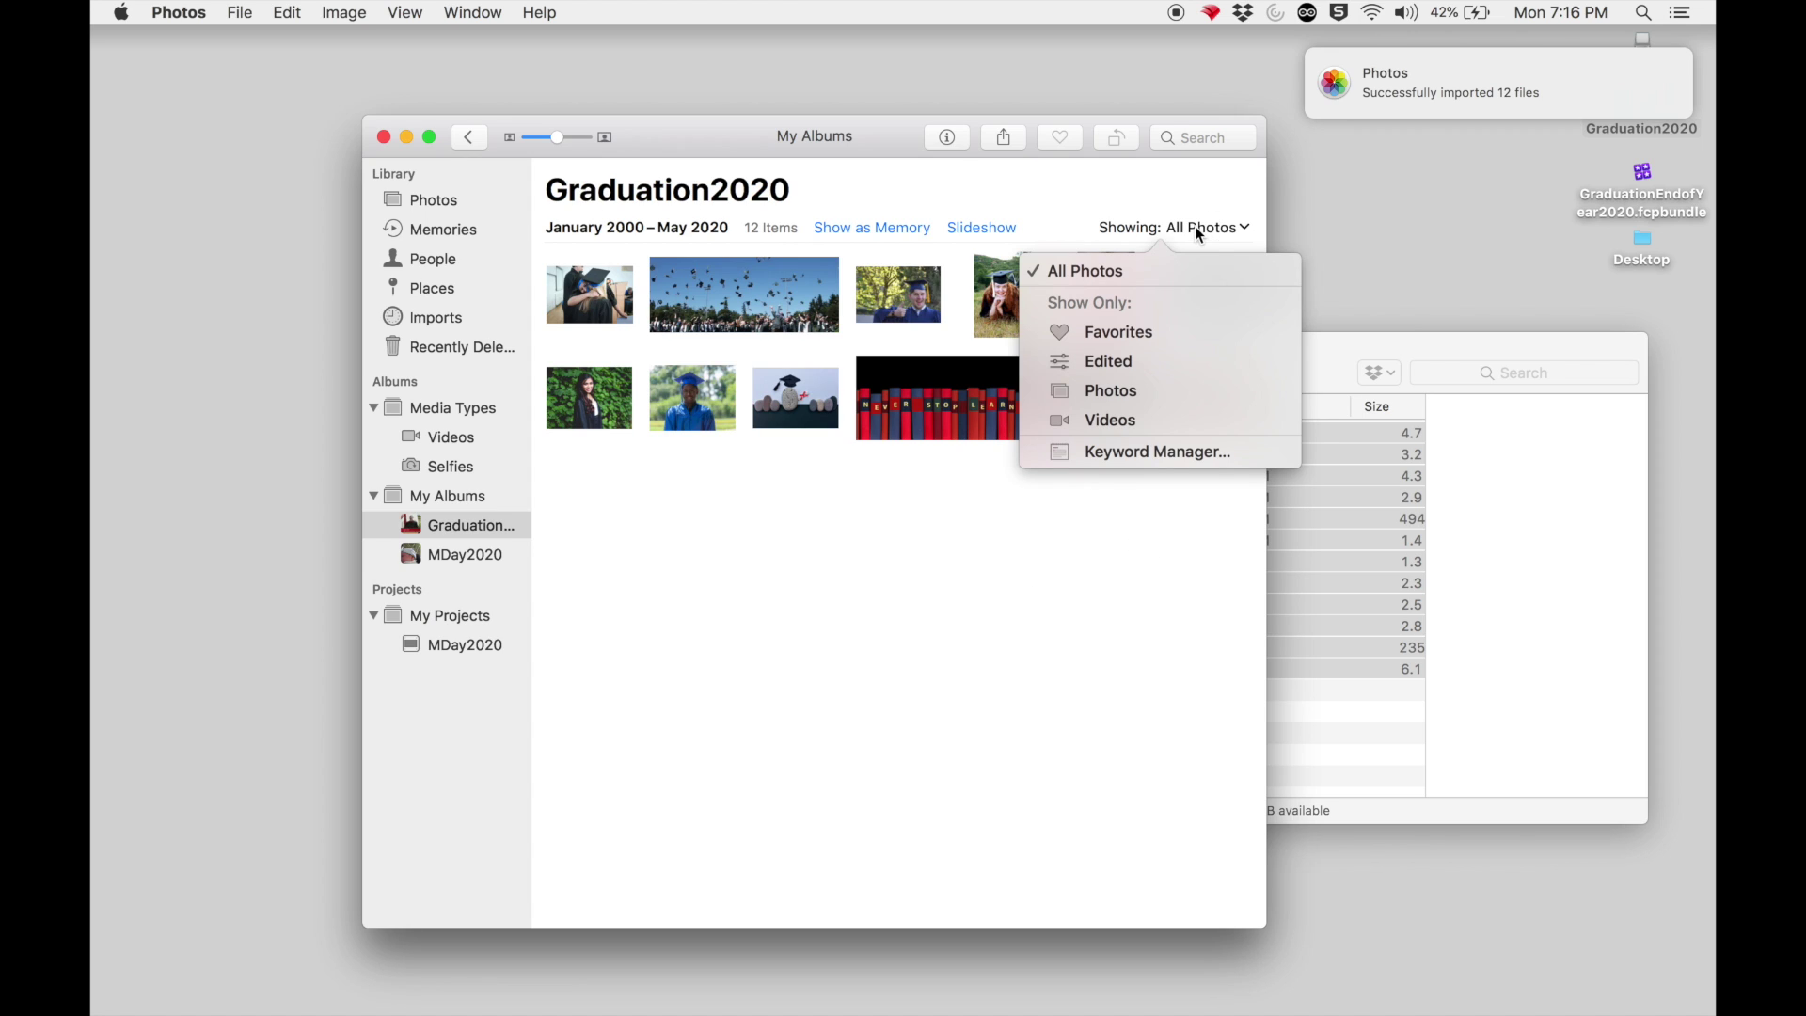
pyautogui.click(1127, 425)
pyautogui.click(833, 529)
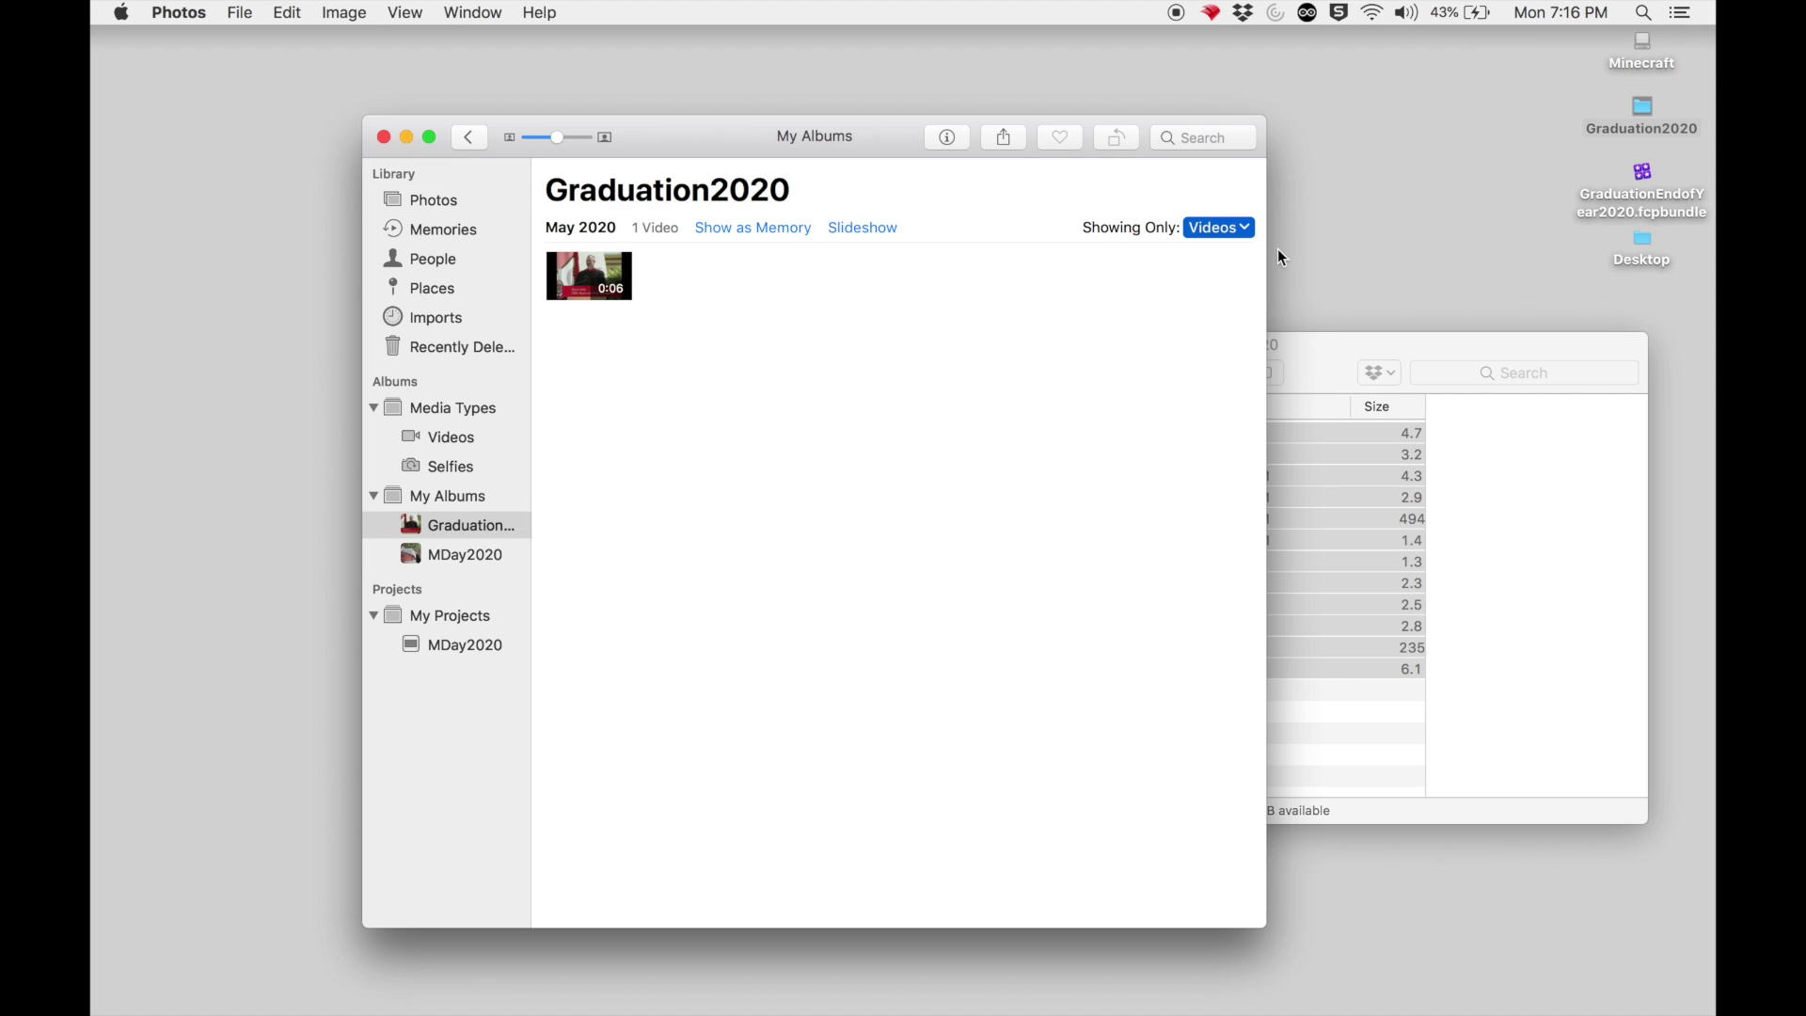
pyautogui.click(1243, 232)
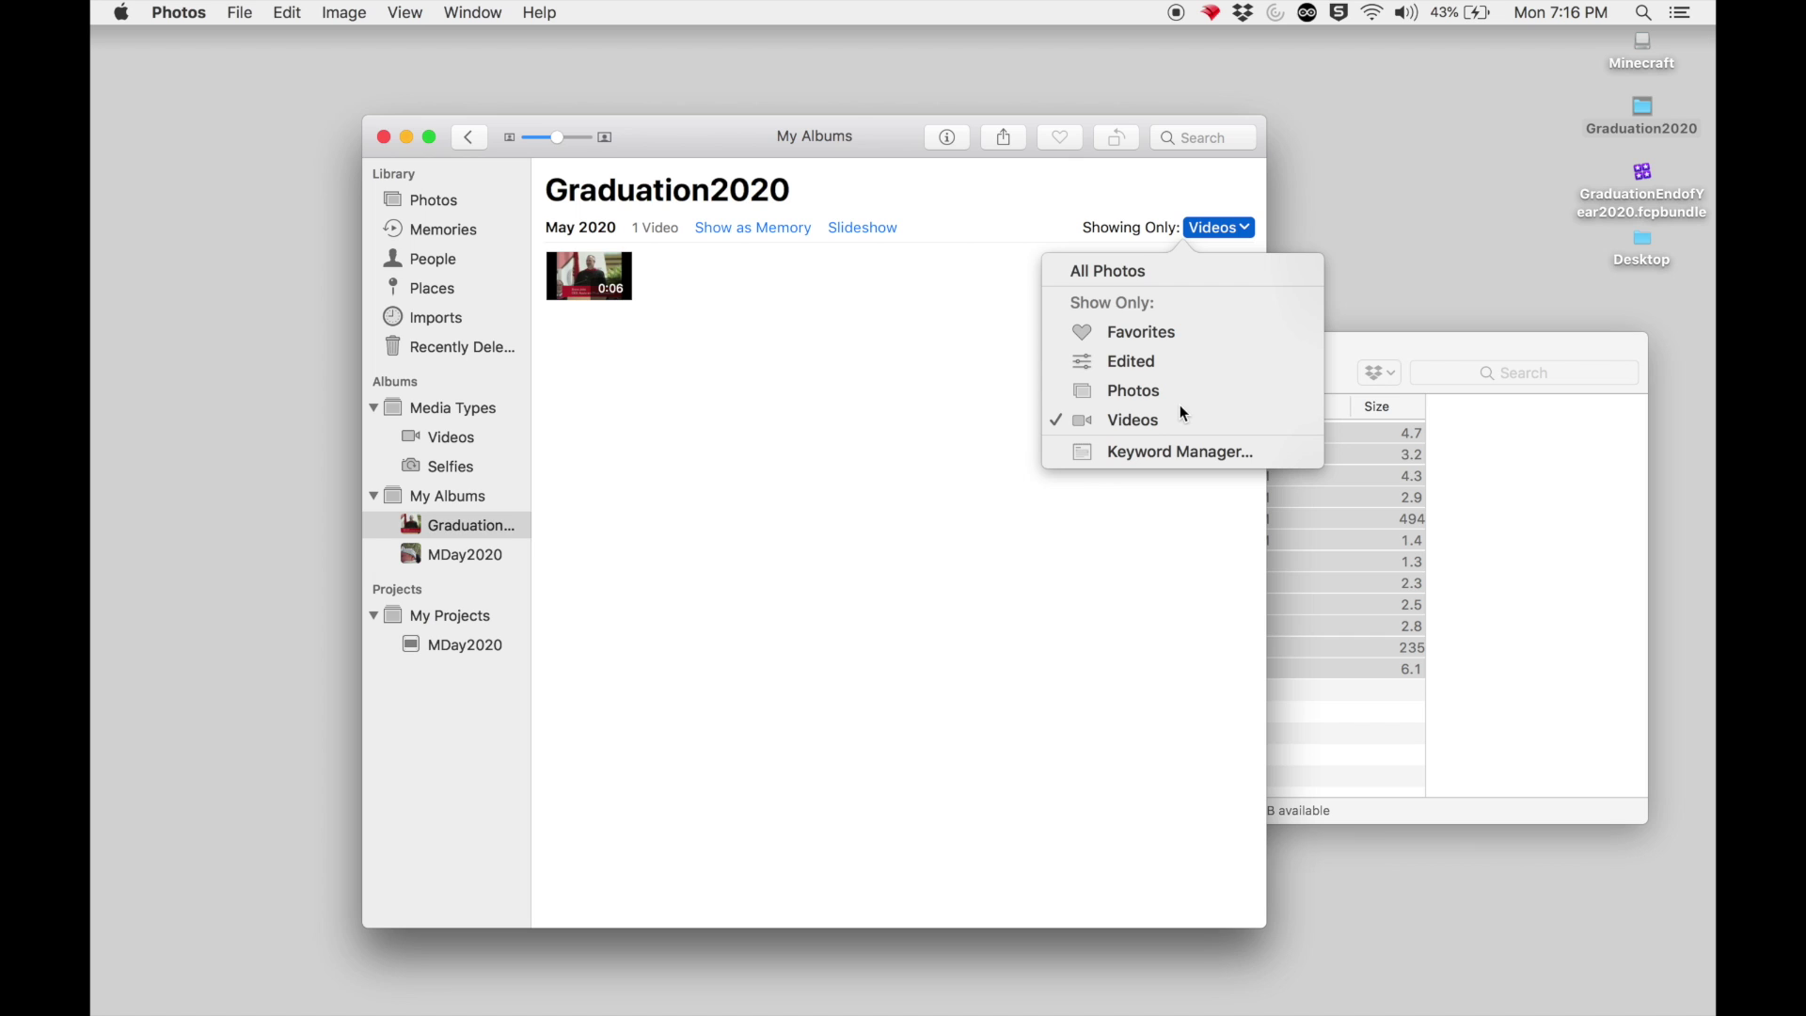
pyautogui.click(1159, 390)
pyautogui.click(1157, 541)
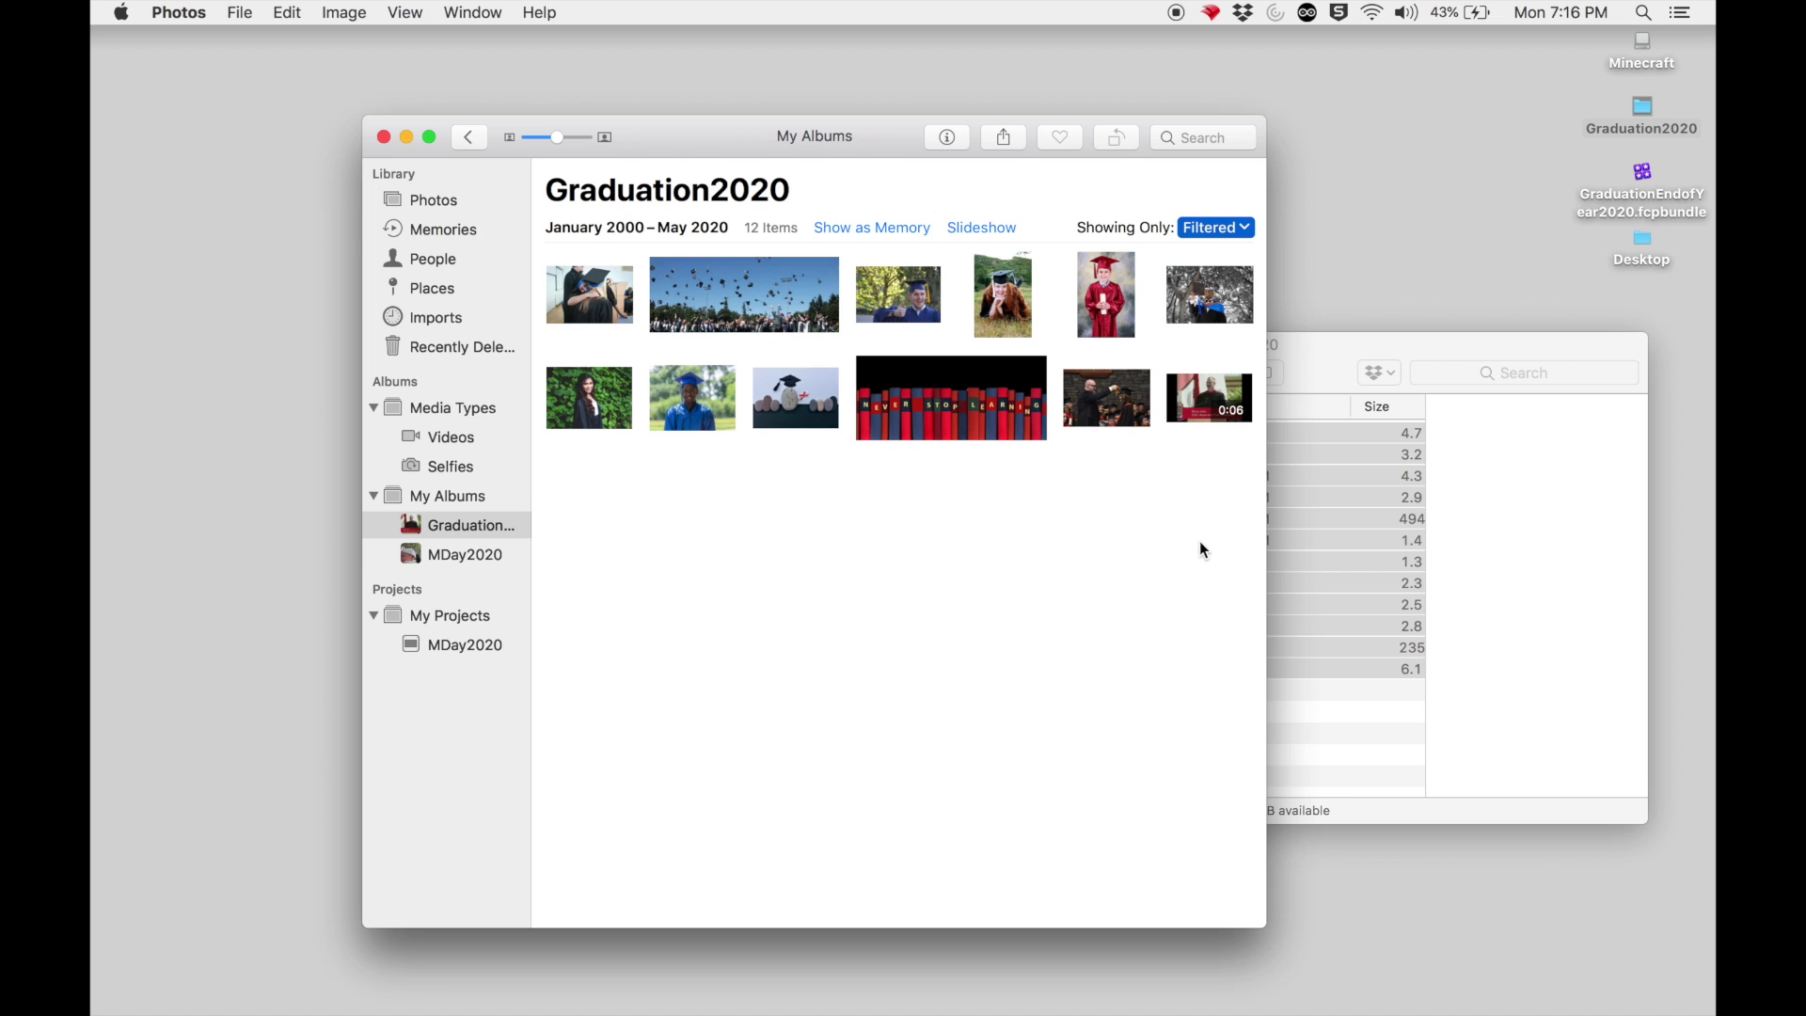
# Select all 12 items and play a slideshow preview.
pyautogui.moveTo(1202, 550); pyautogui.dragTo(601, 275)
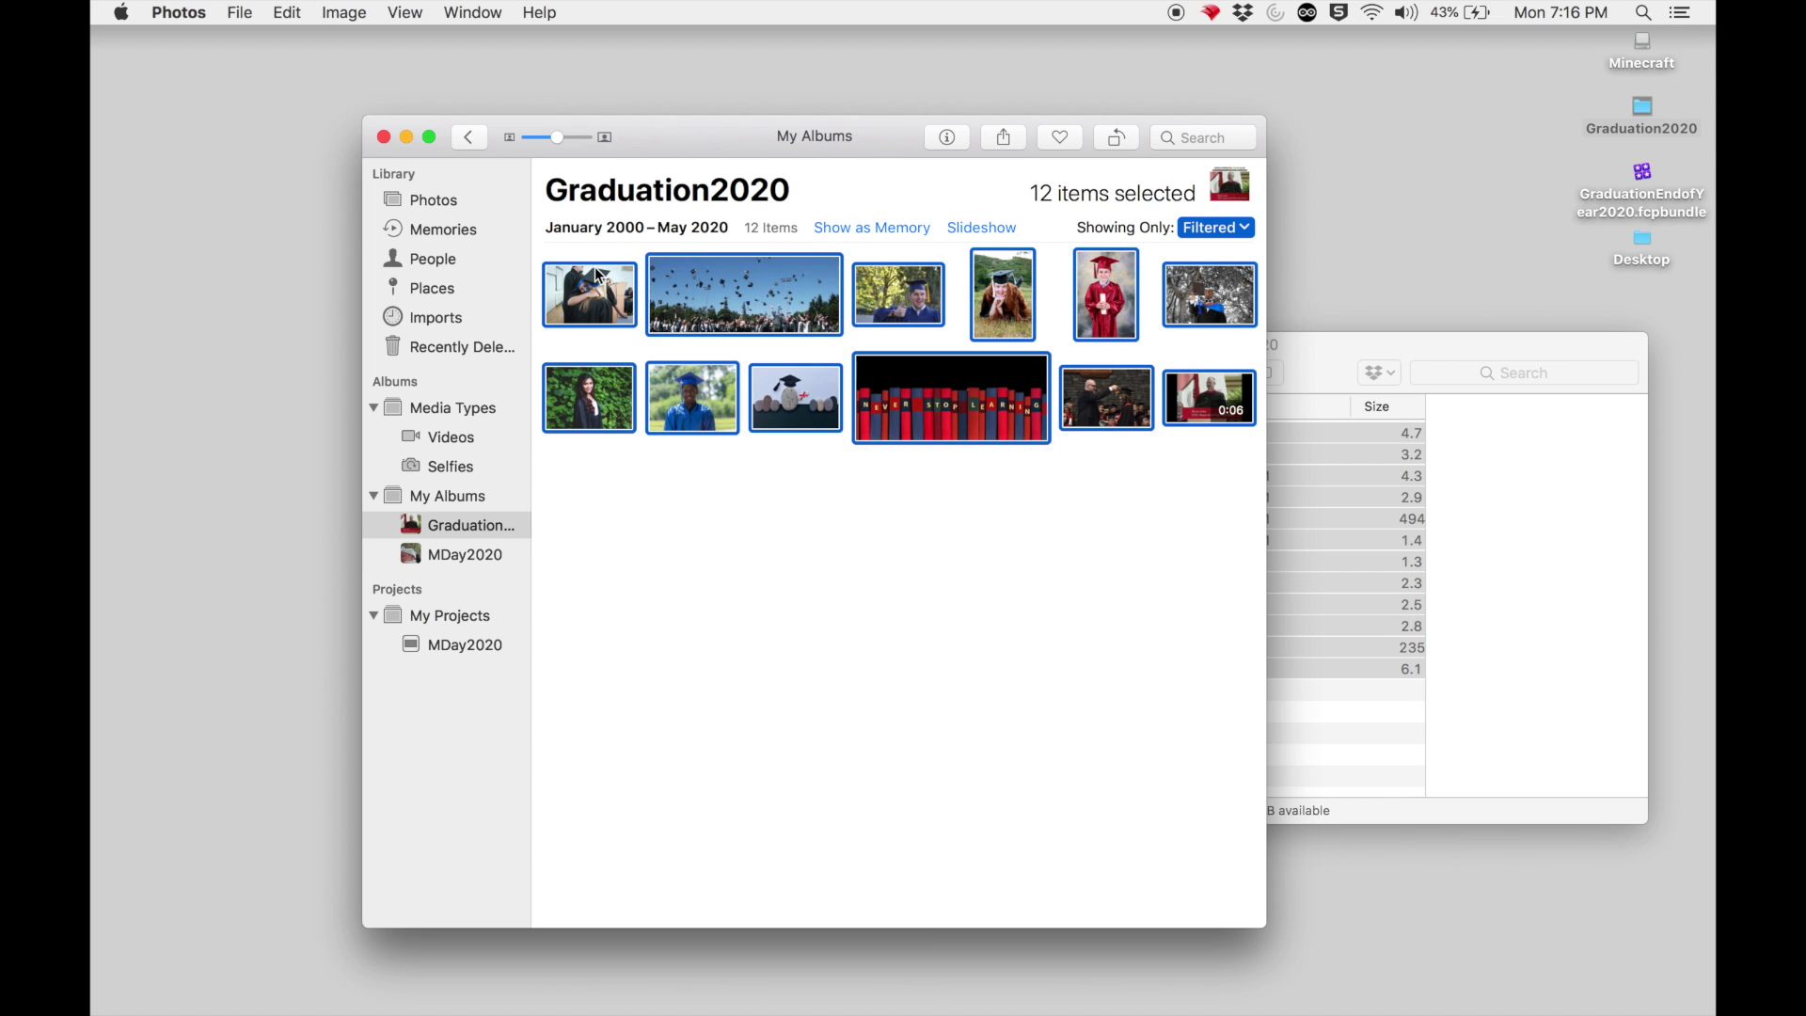
pyautogui.click(978, 229)
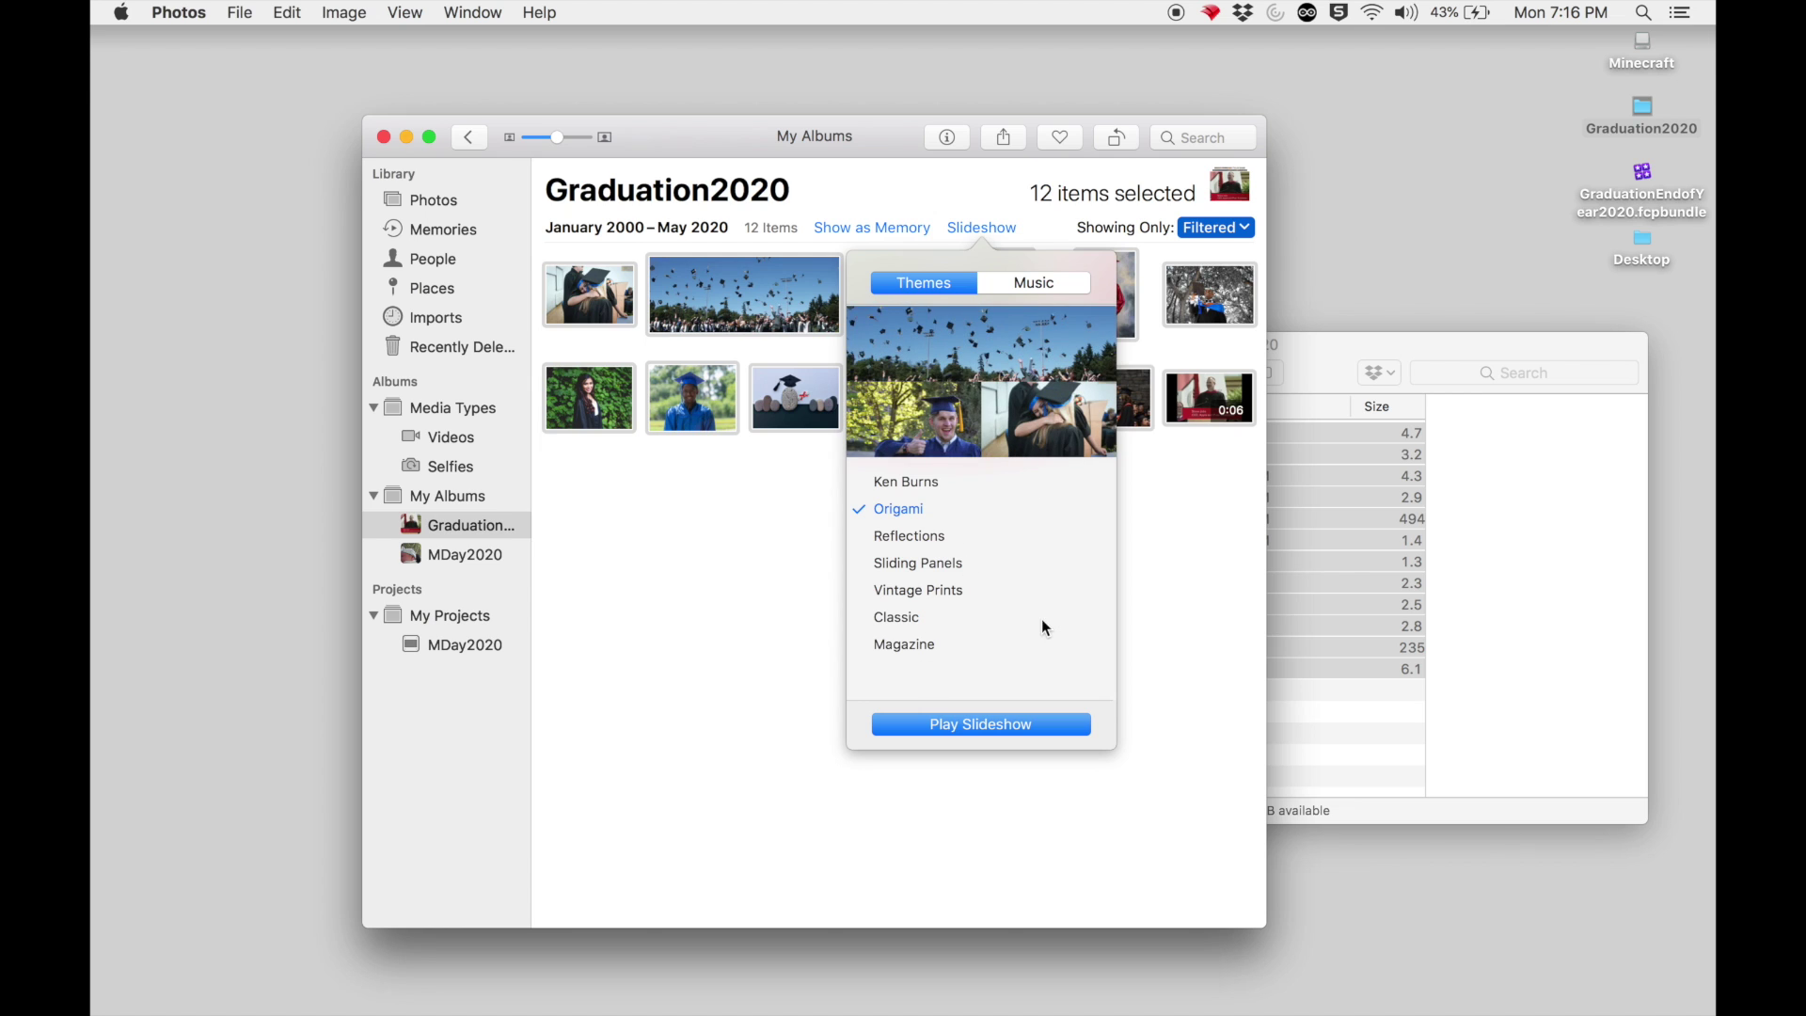
pyautogui.click(1004, 735)
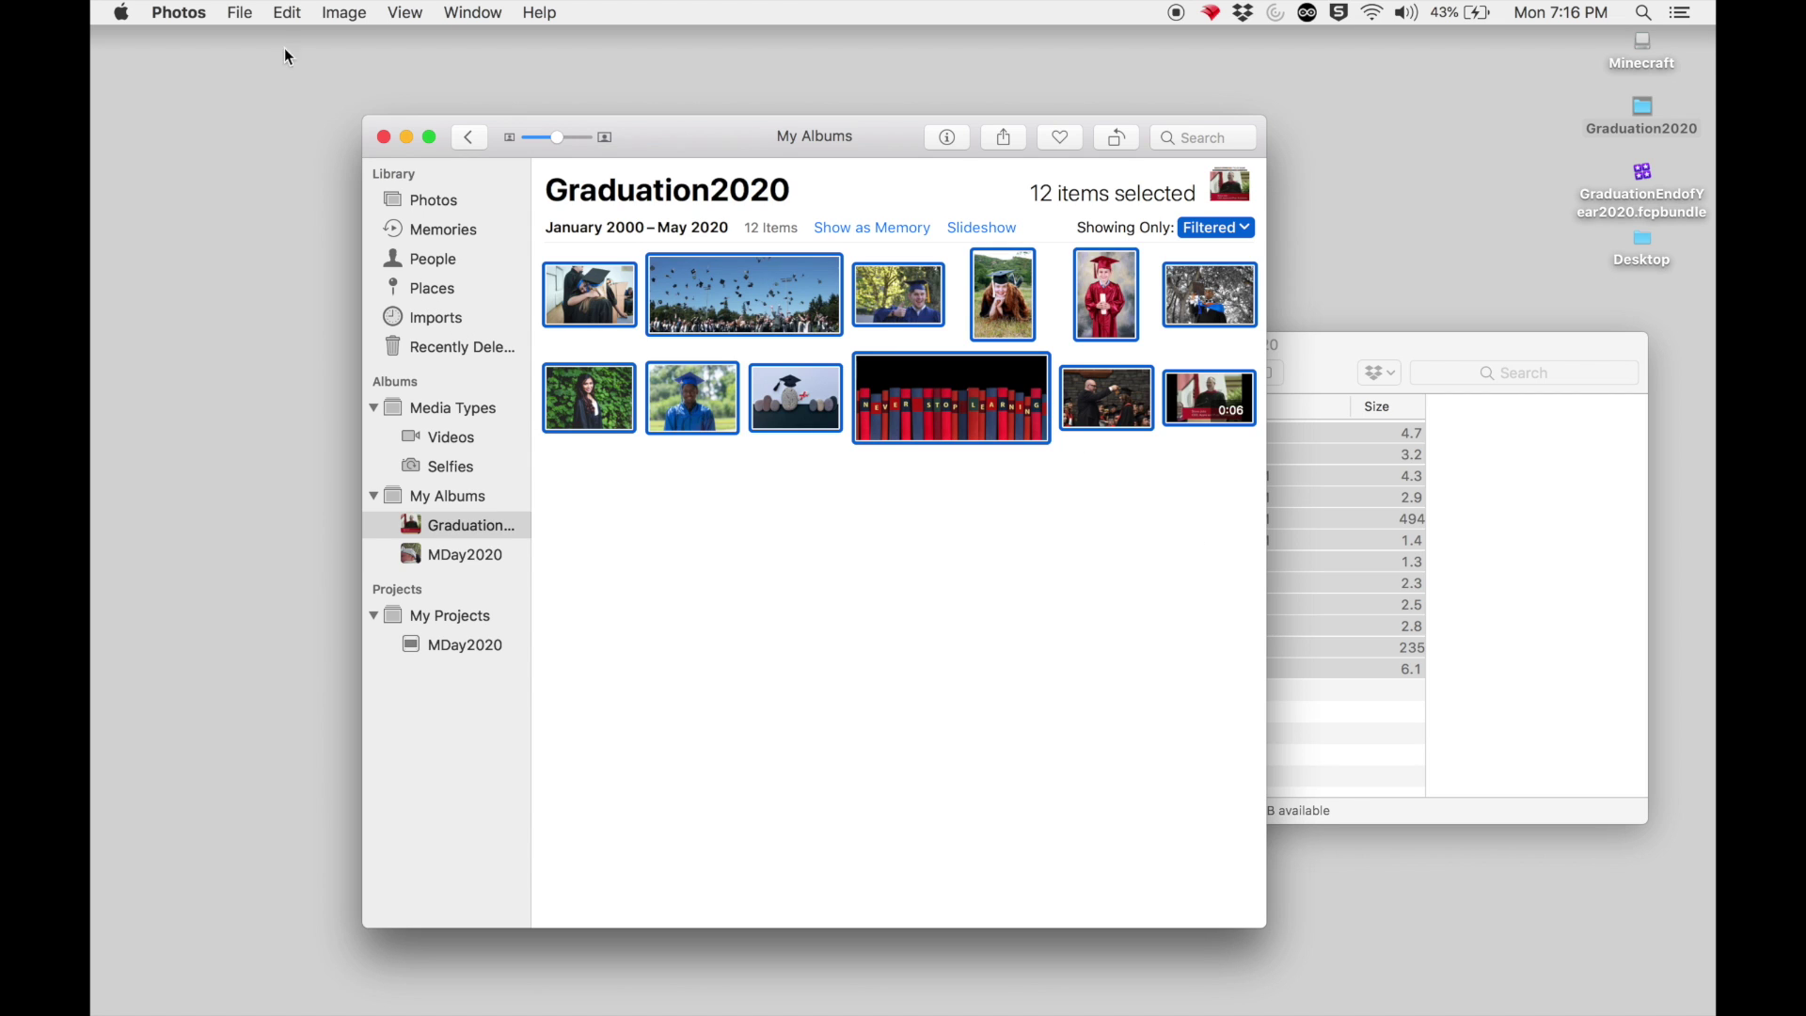
# Create a slideshow project named Graduation2020 from the 12 items and play it.
pyautogui.click(244, 13)
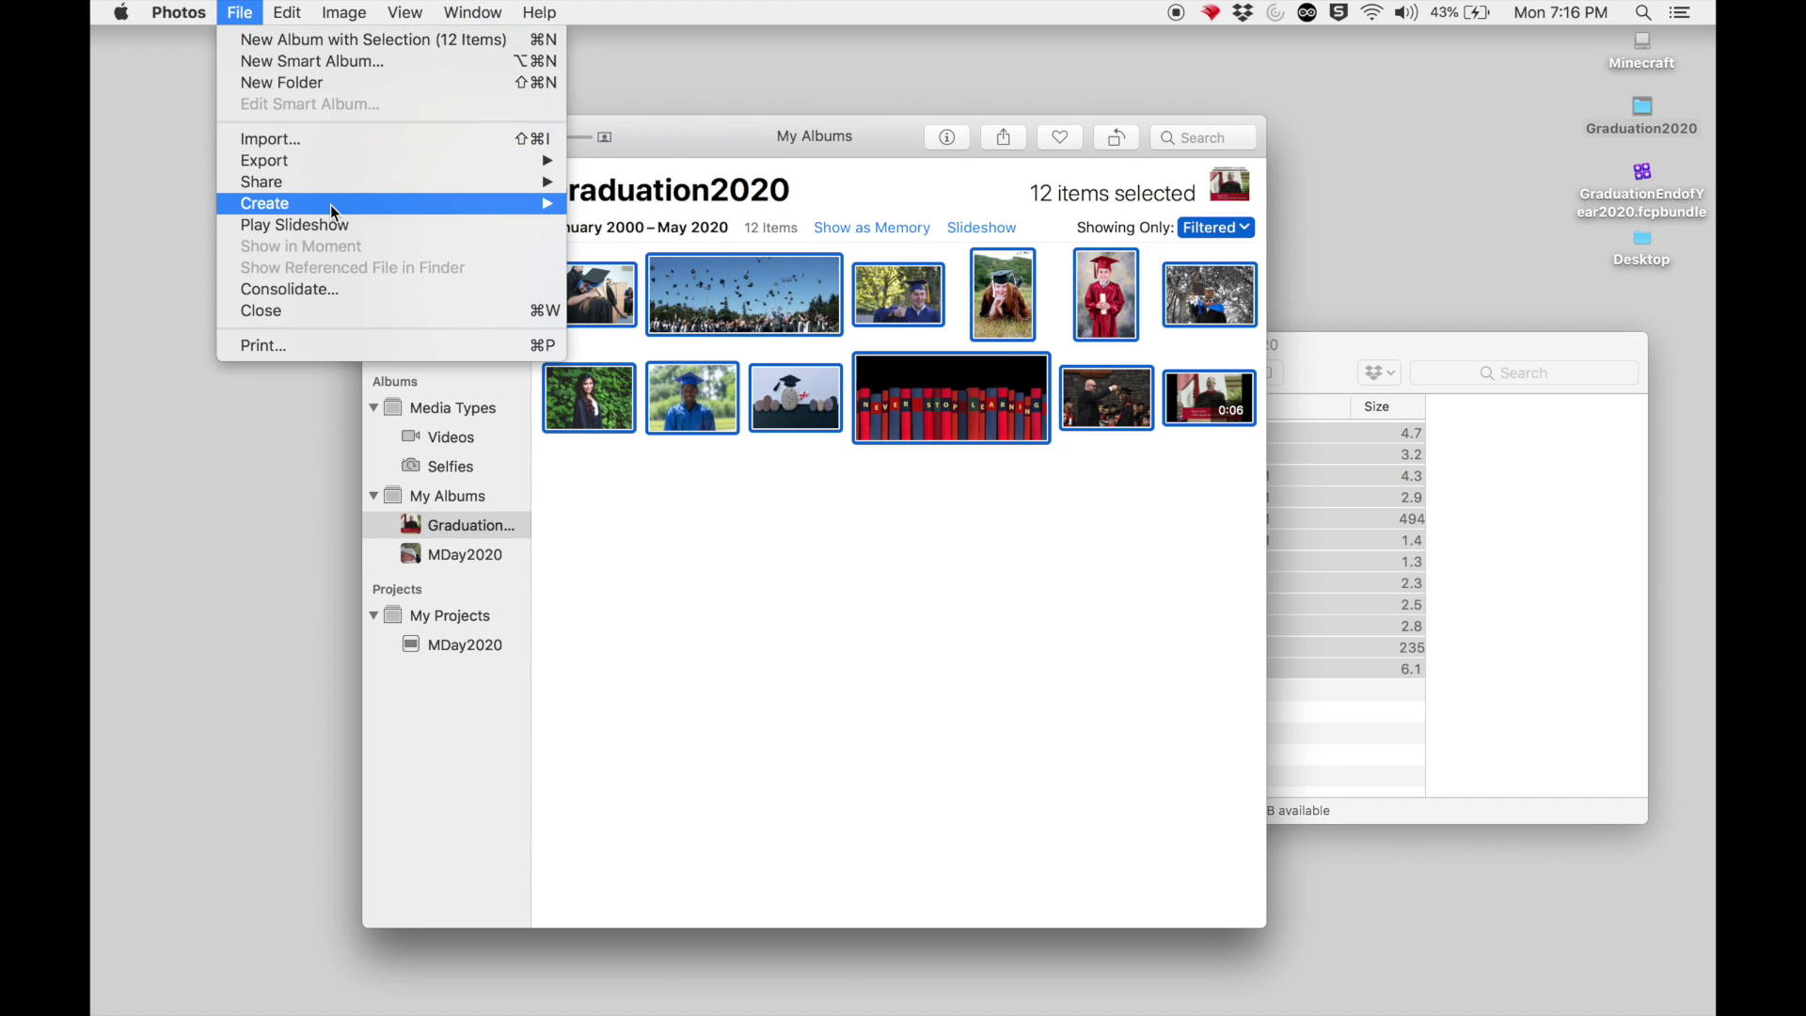
pyautogui.moveTo(333, 207)
pyautogui.click(662, 280)
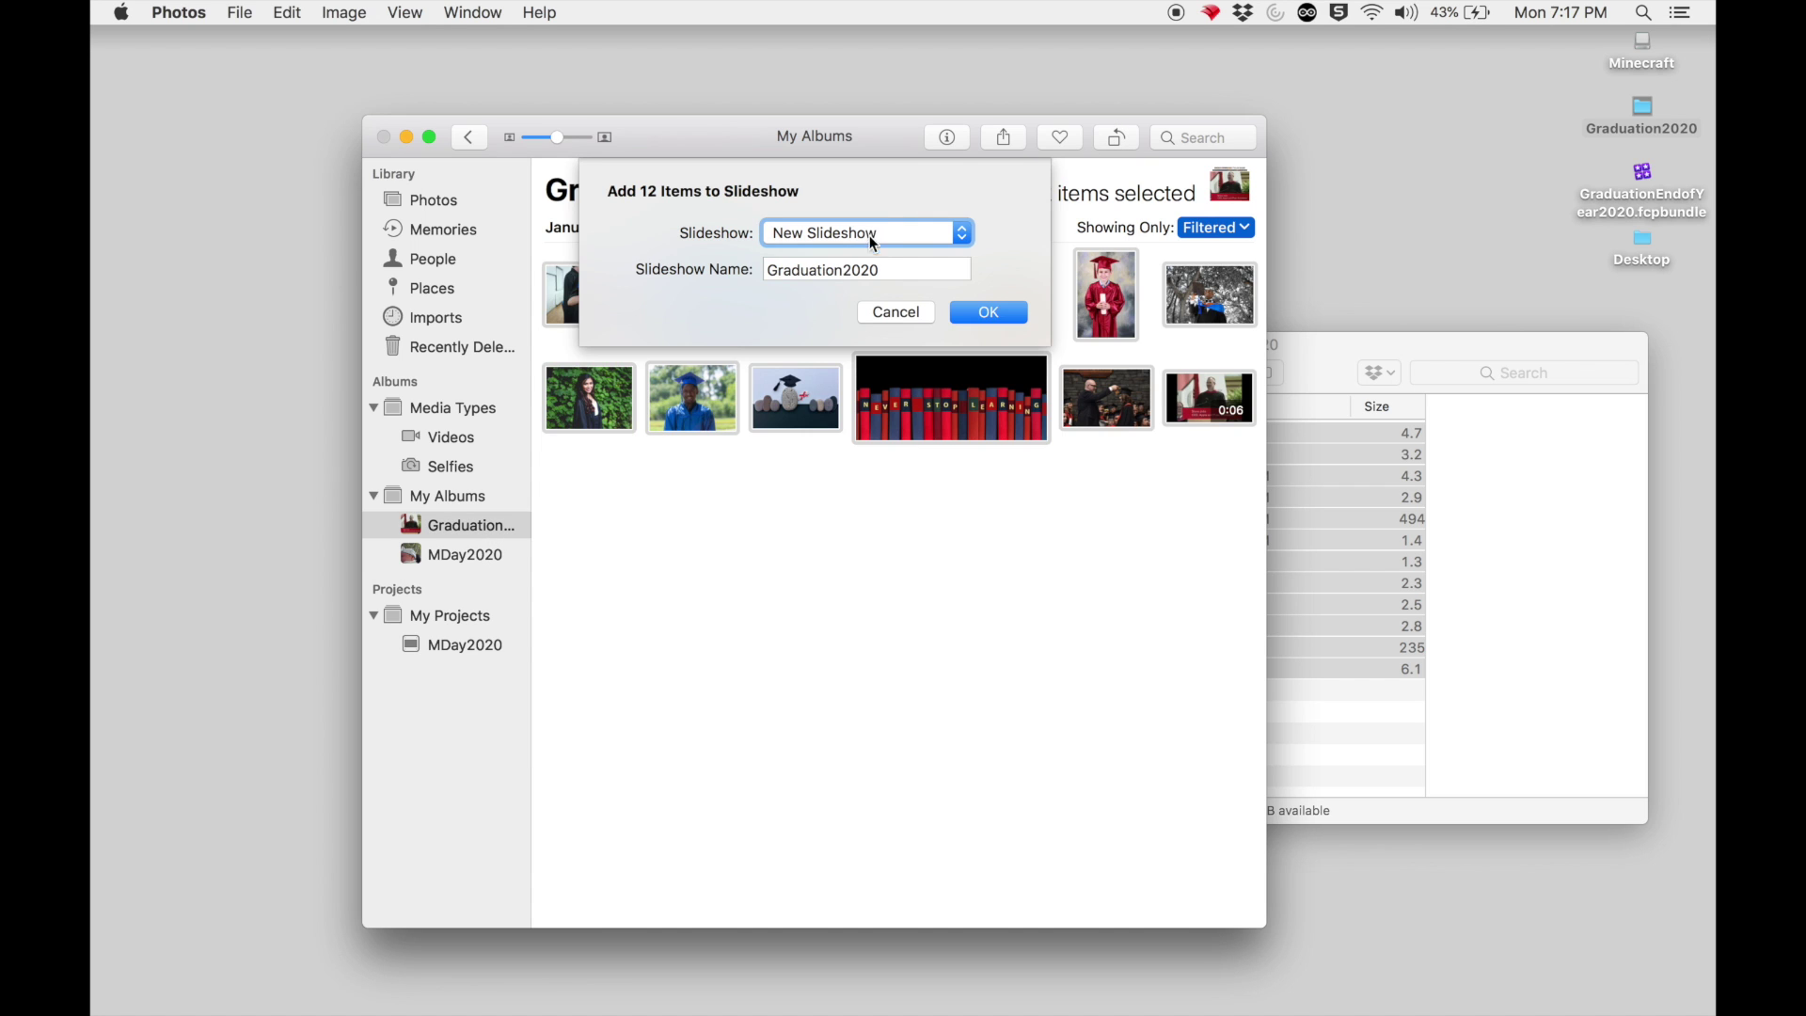
pyautogui.click(988, 313)
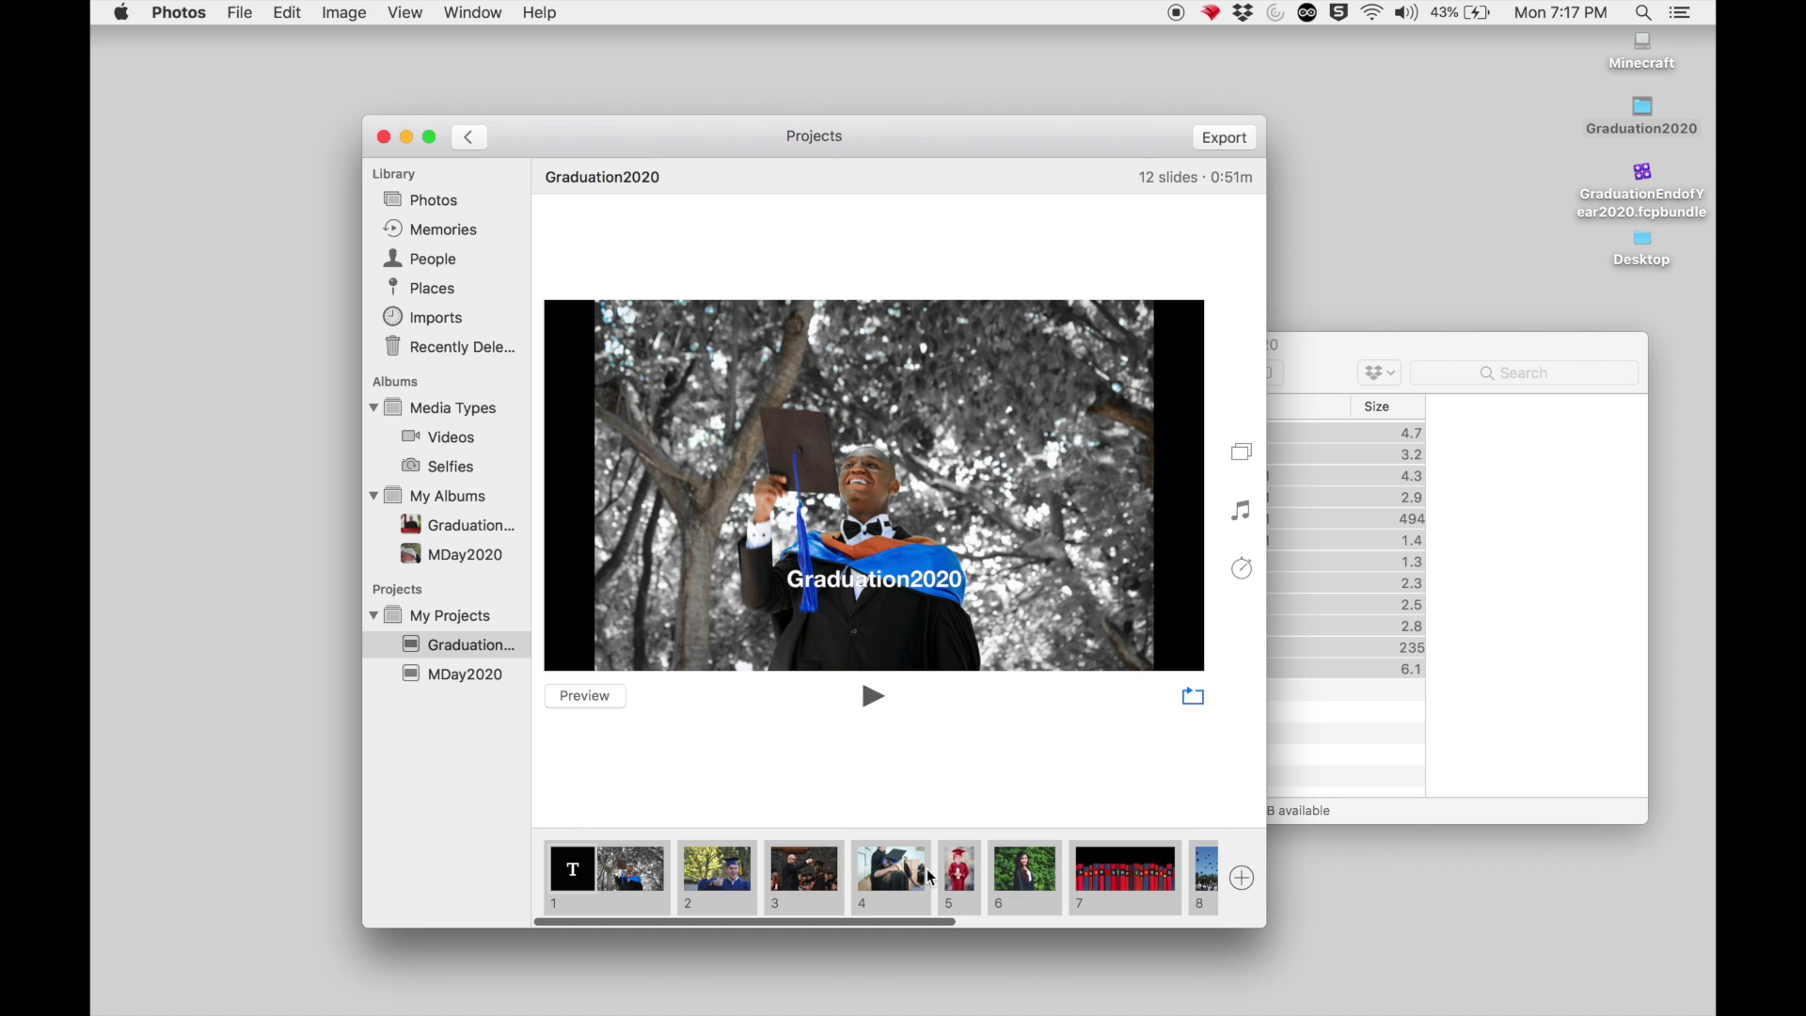
pyautogui.click(873, 696)
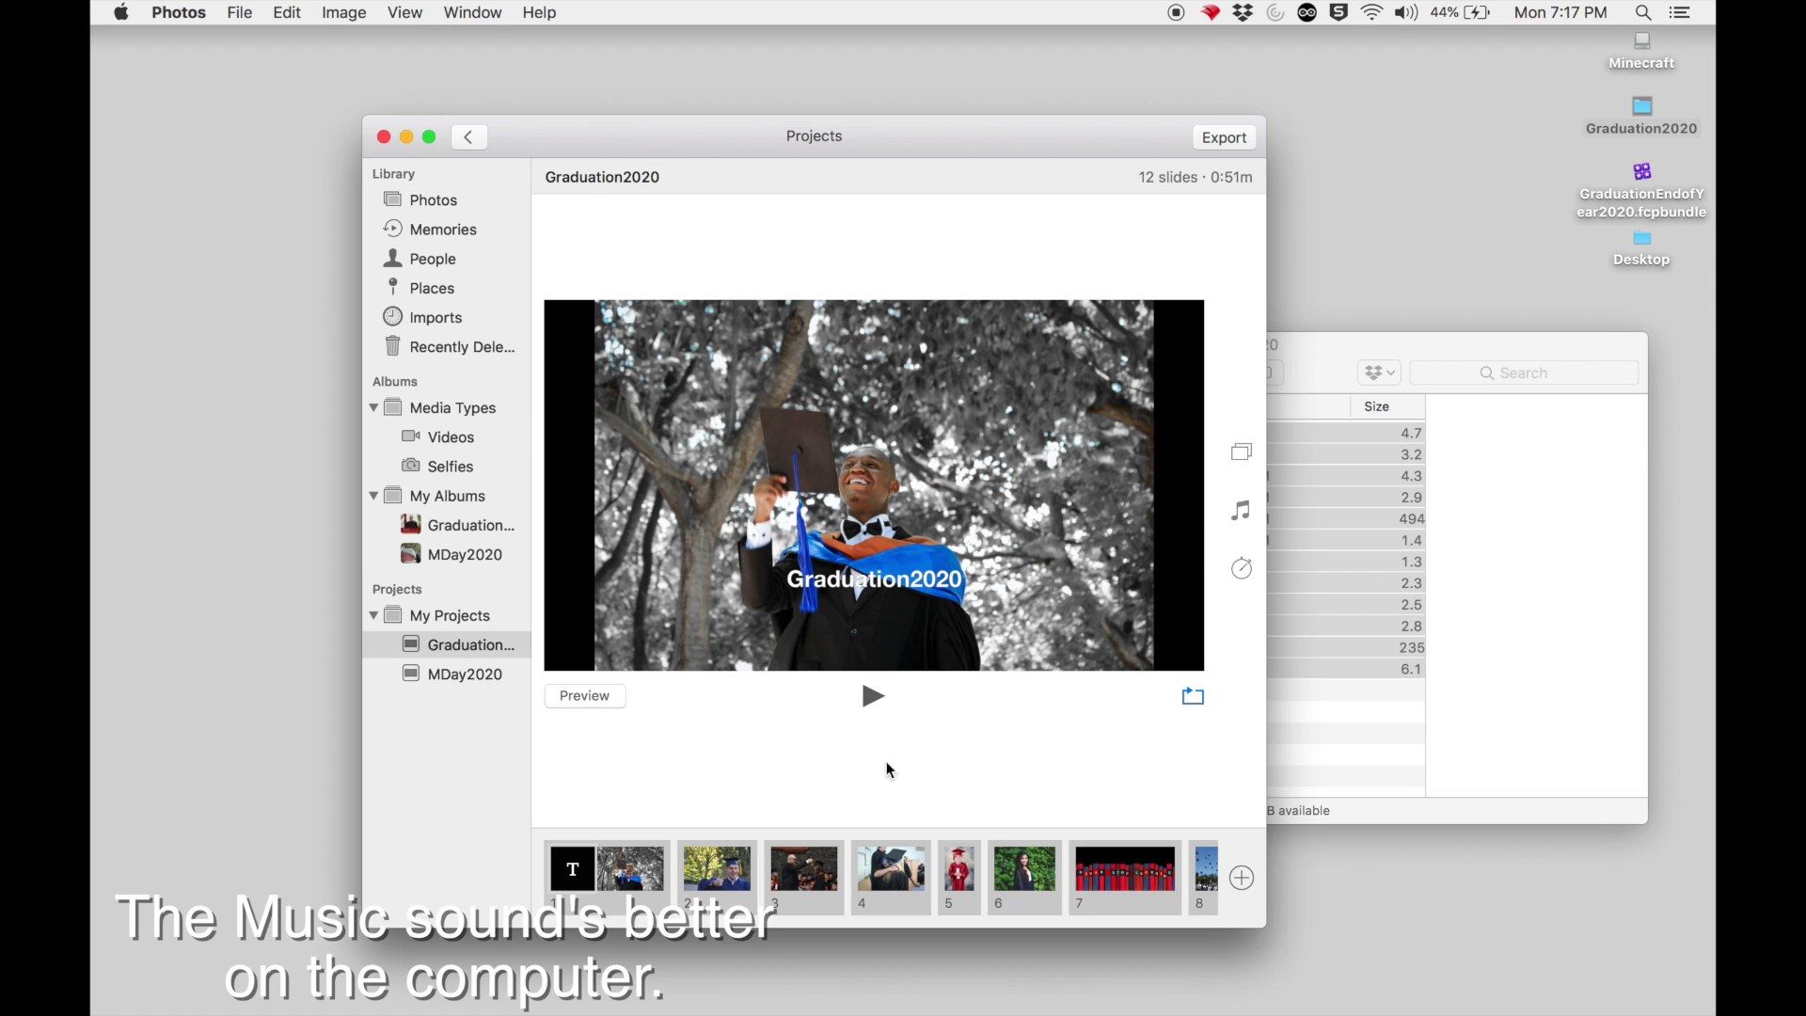
# In full screen, move the speech video from slide 12 to slide 3, then edit the title slide.
pyautogui.click(430, 137)
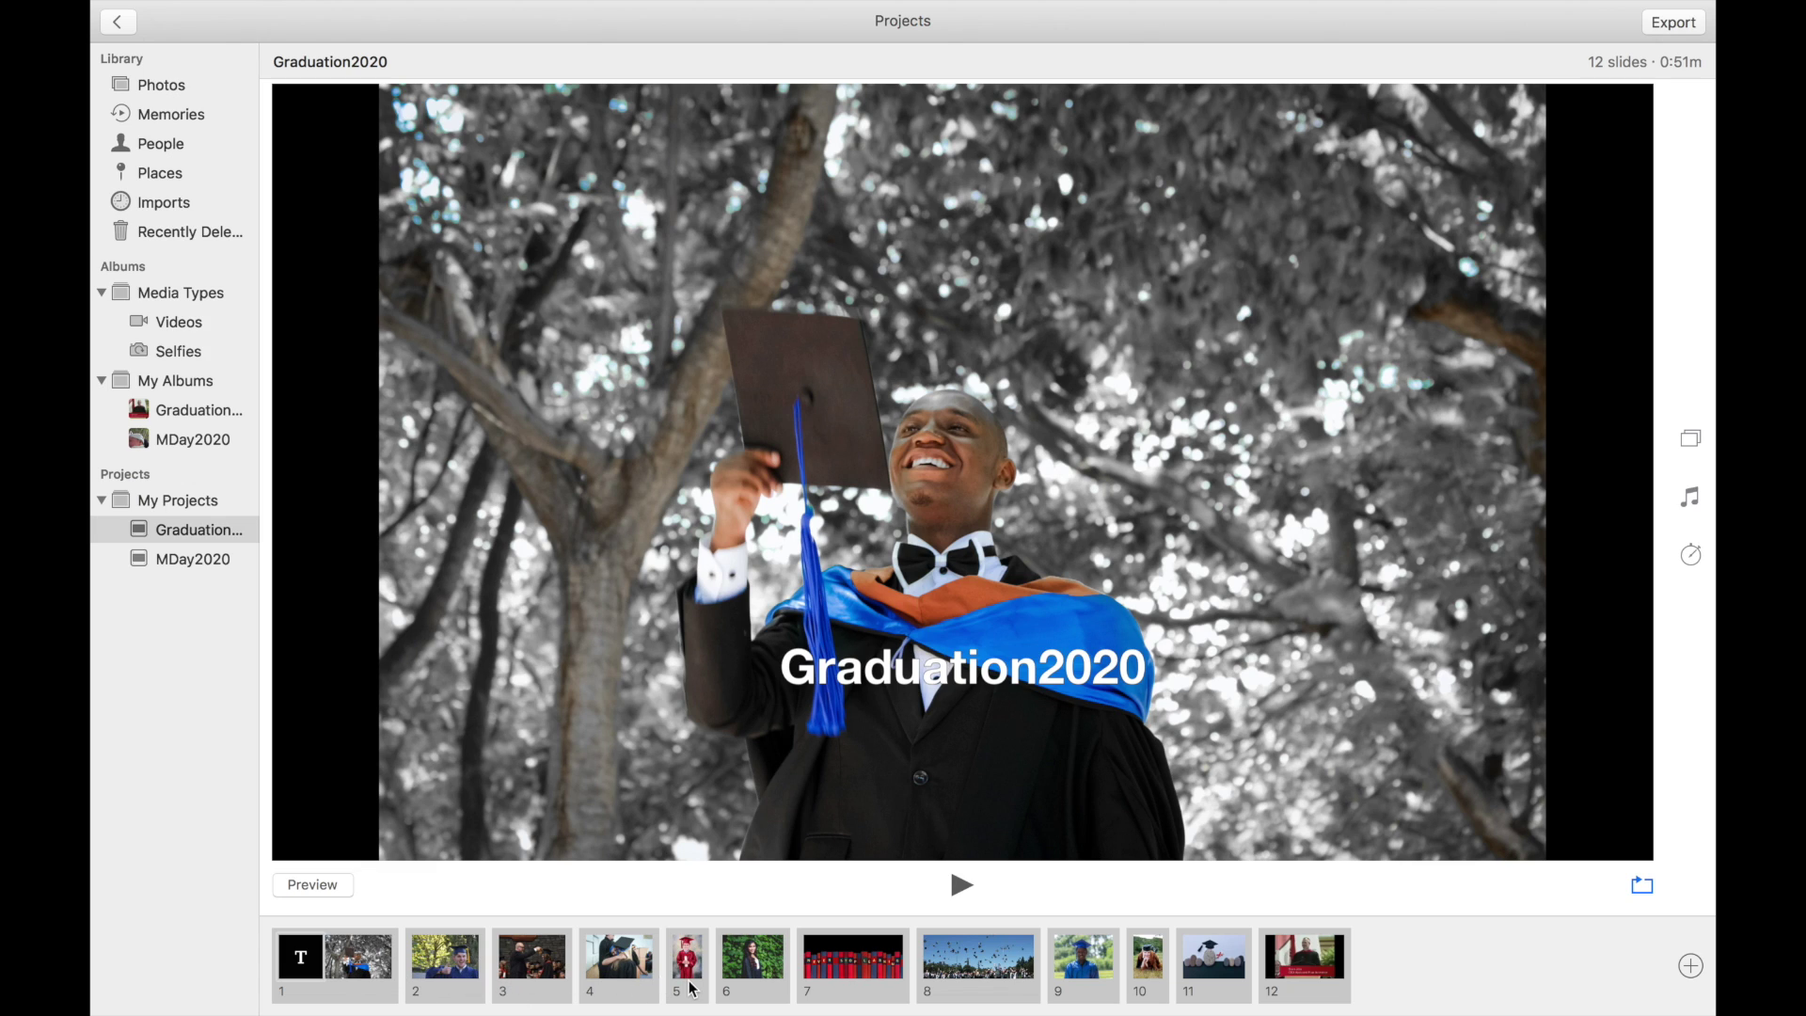
pyautogui.click(1307, 973)
pyautogui.moveTo(1127, 1006); pyautogui.dragTo(483, 978)
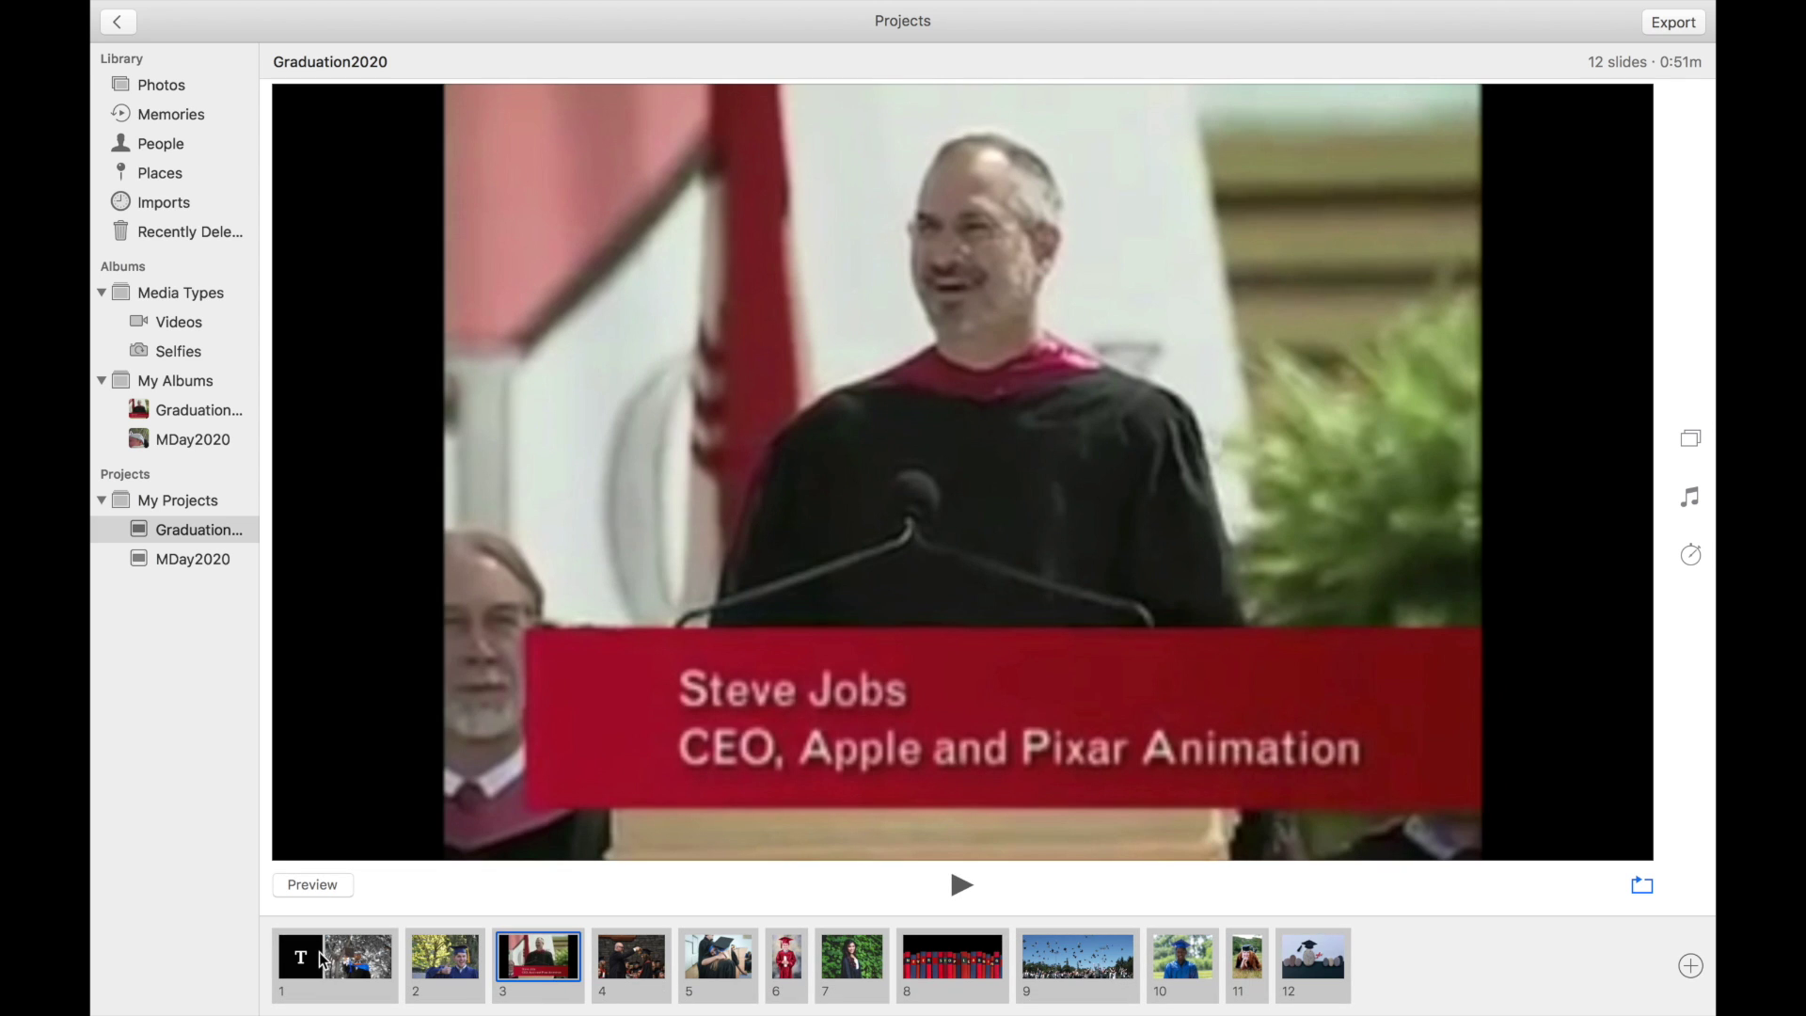
pyautogui.click(303, 978)
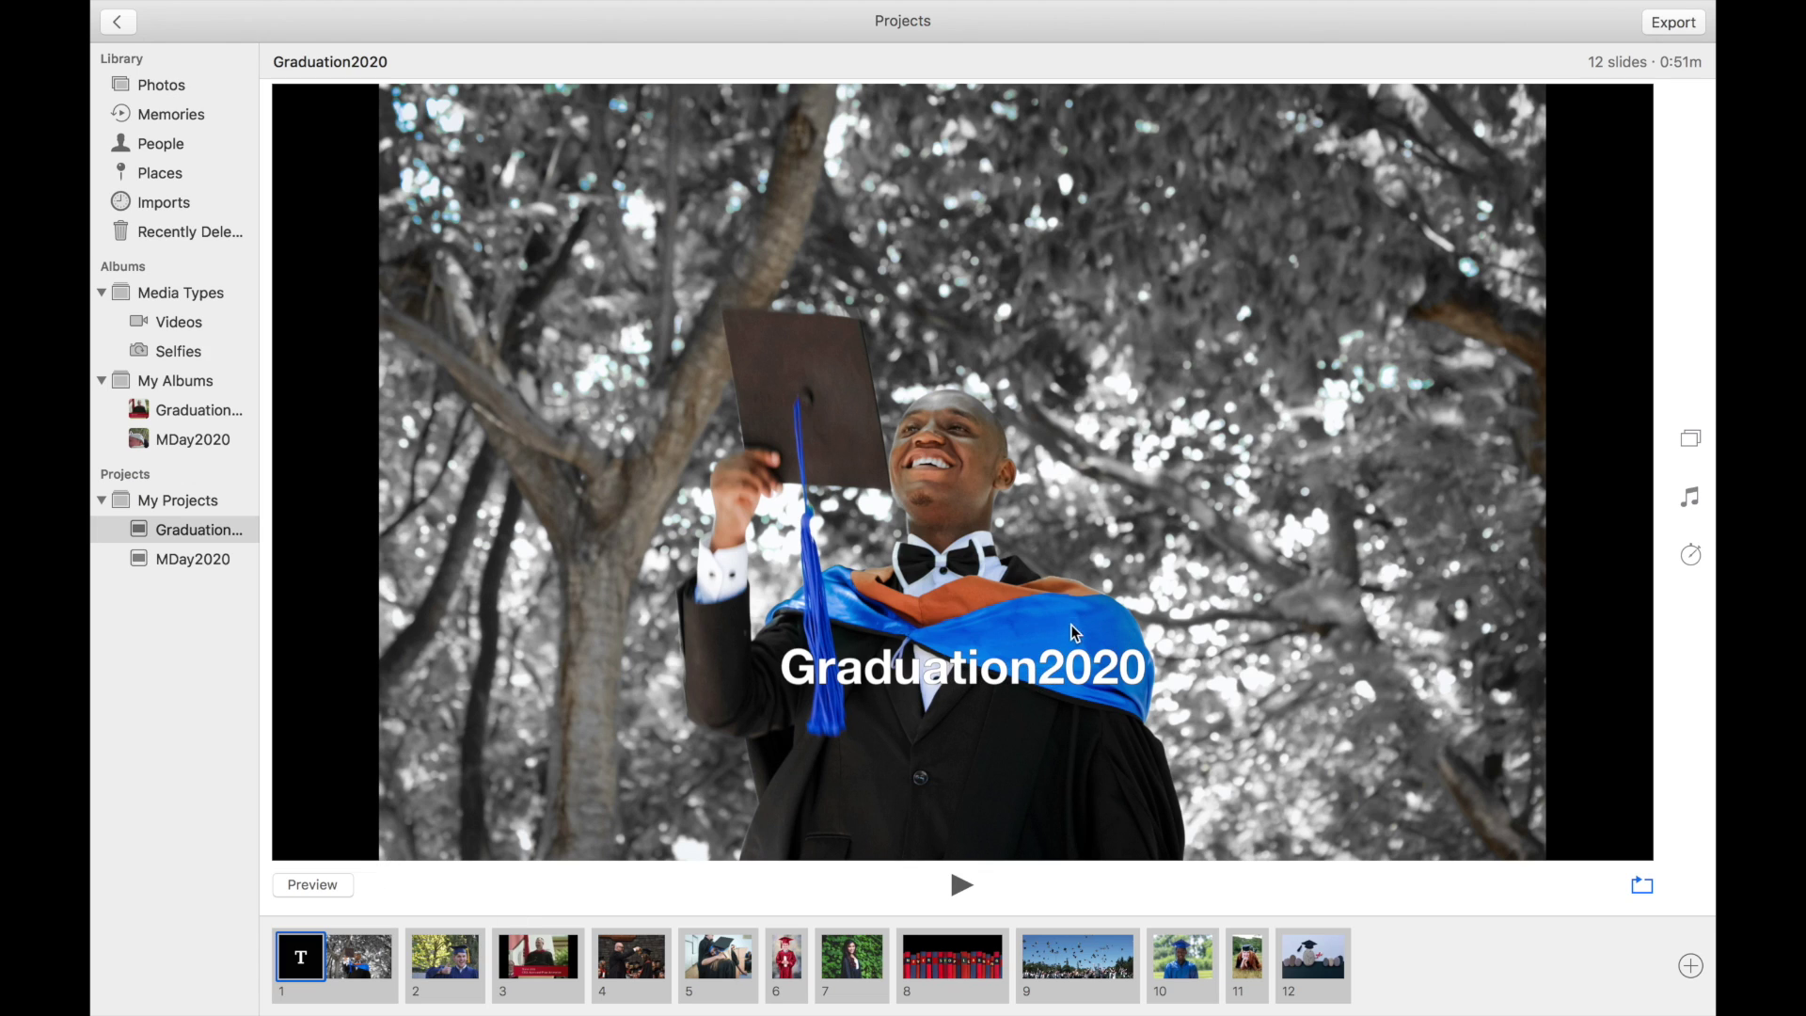
pyautogui.click(1047, 659)
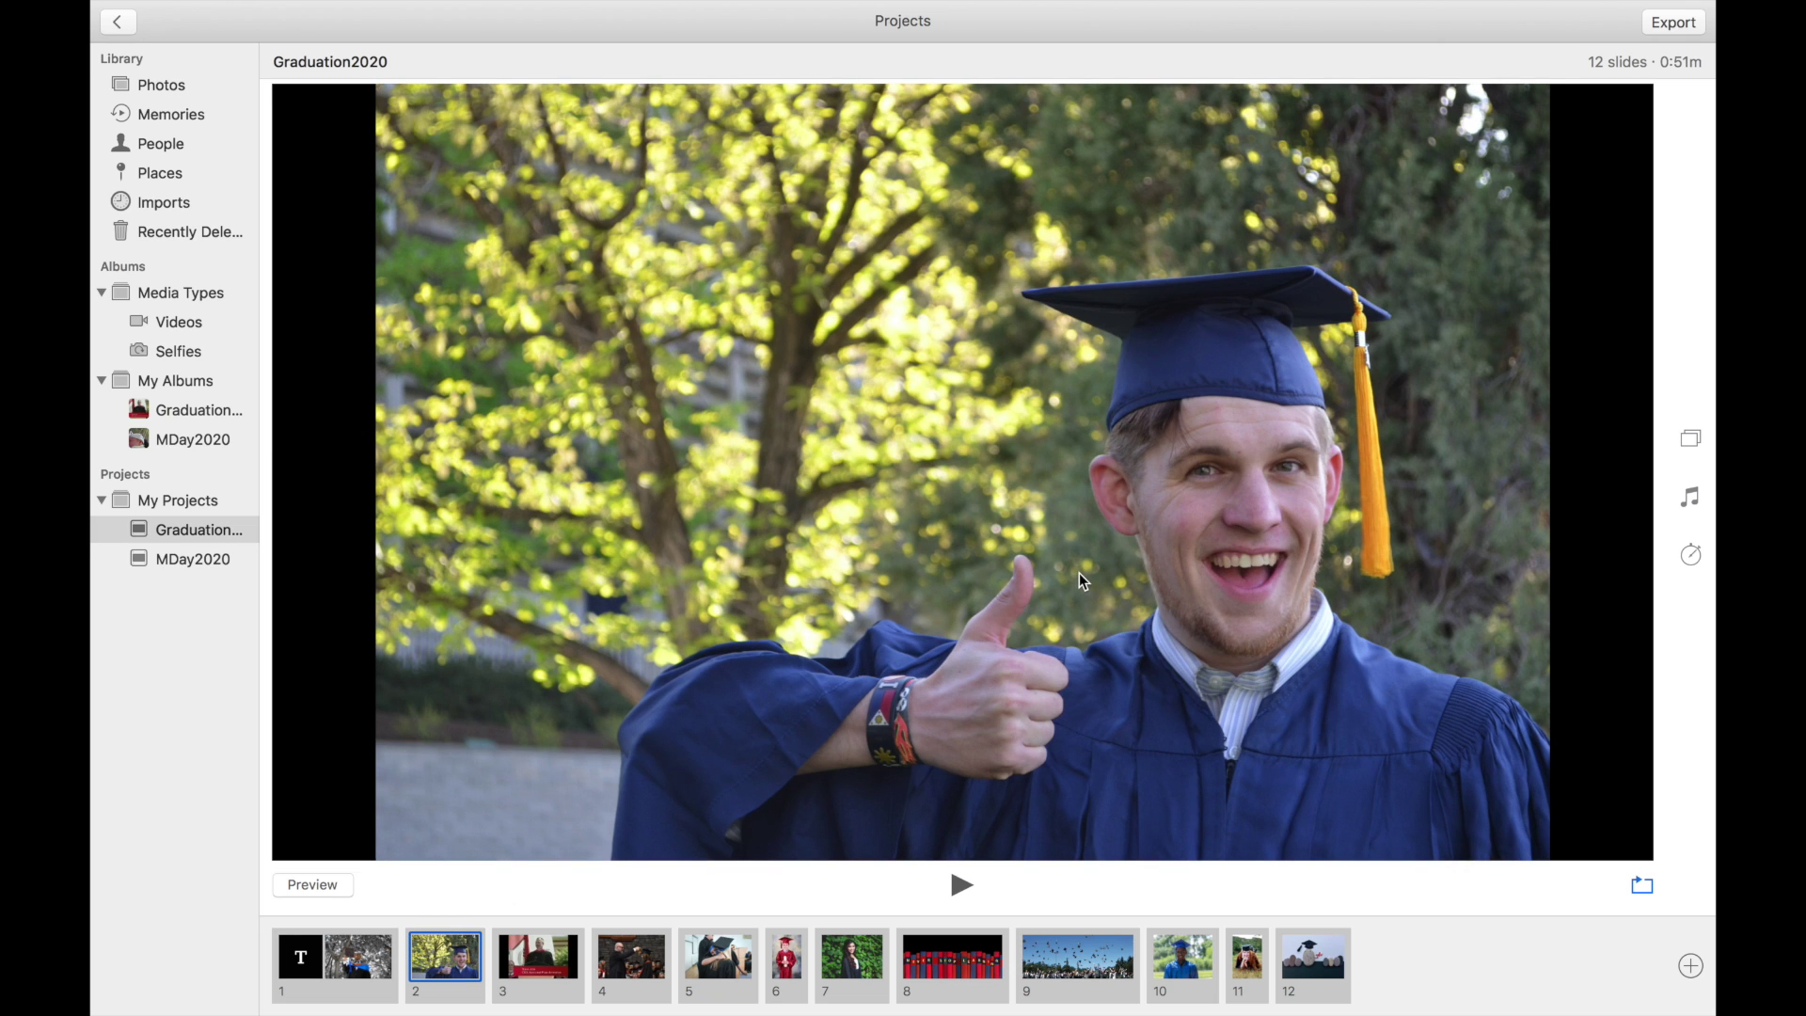
# Add the caption 'Mr. Graduate' to slide 2, the thumbs-up graduate photo.
pyautogui.click(1693, 969)
pyautogui.click(1657, 914)
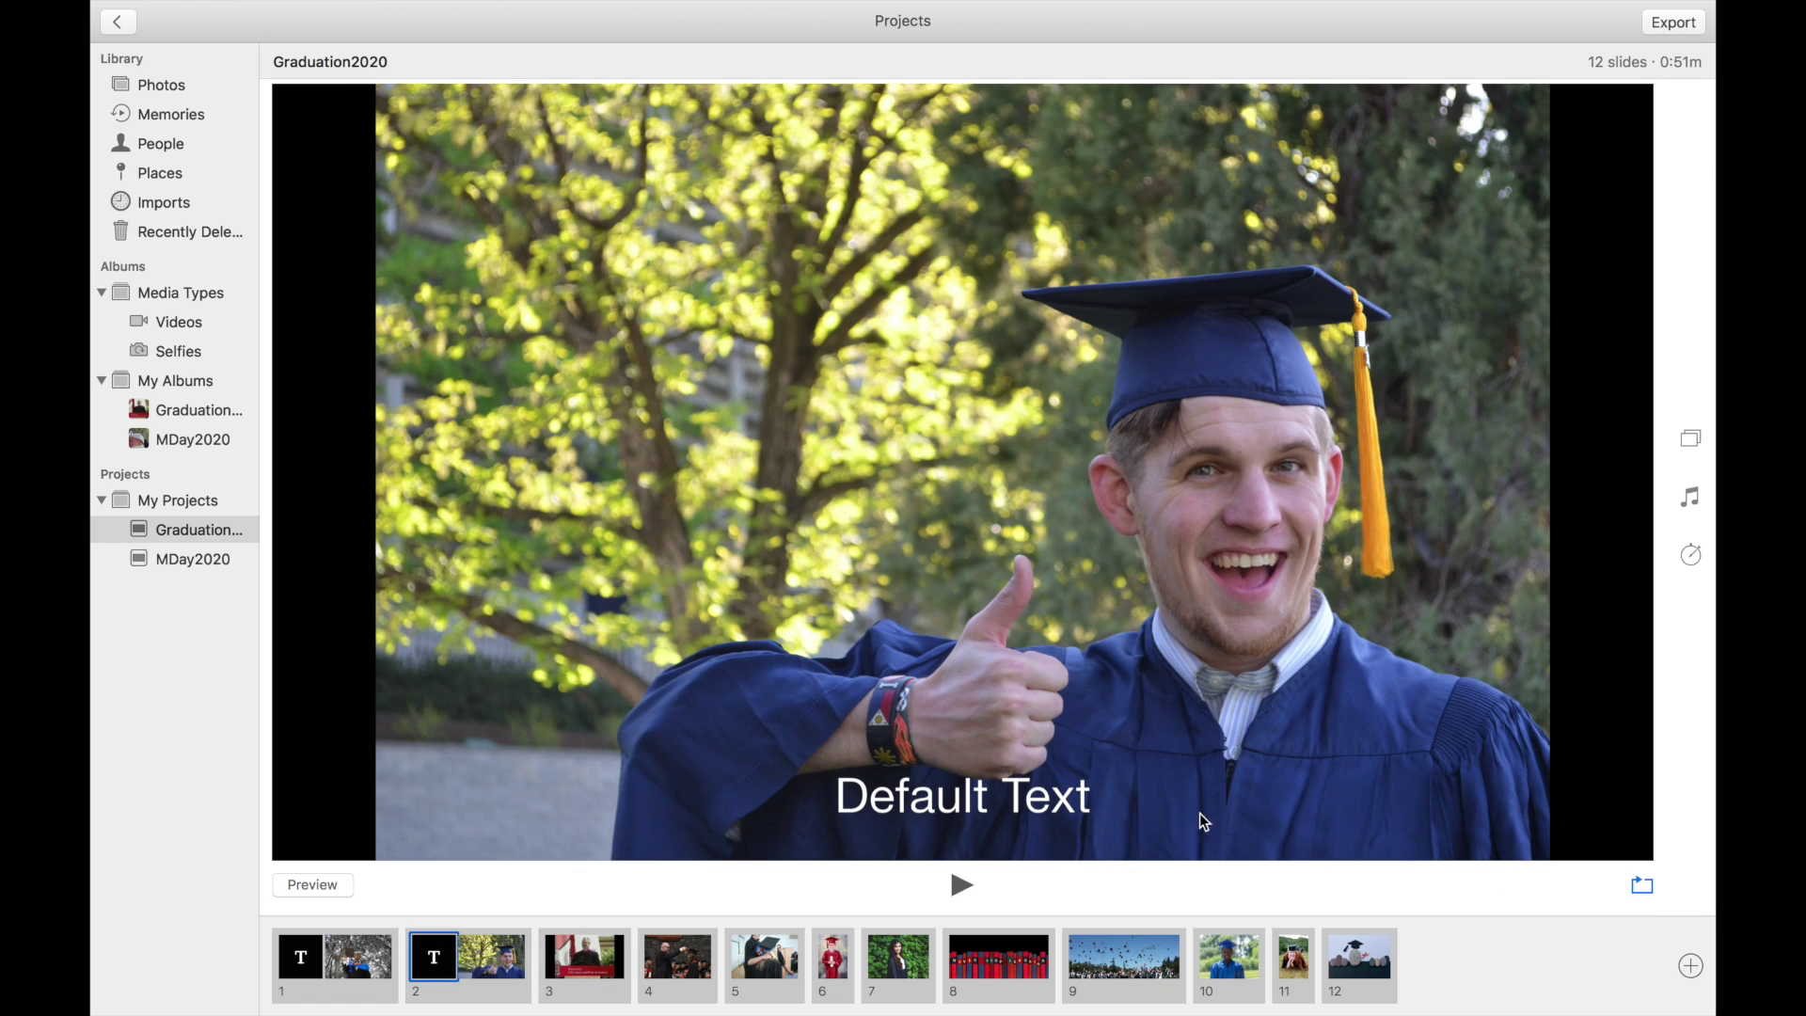
pyautogui.click(1053, 787)
pyautogui.doubleClick(1051, 793)
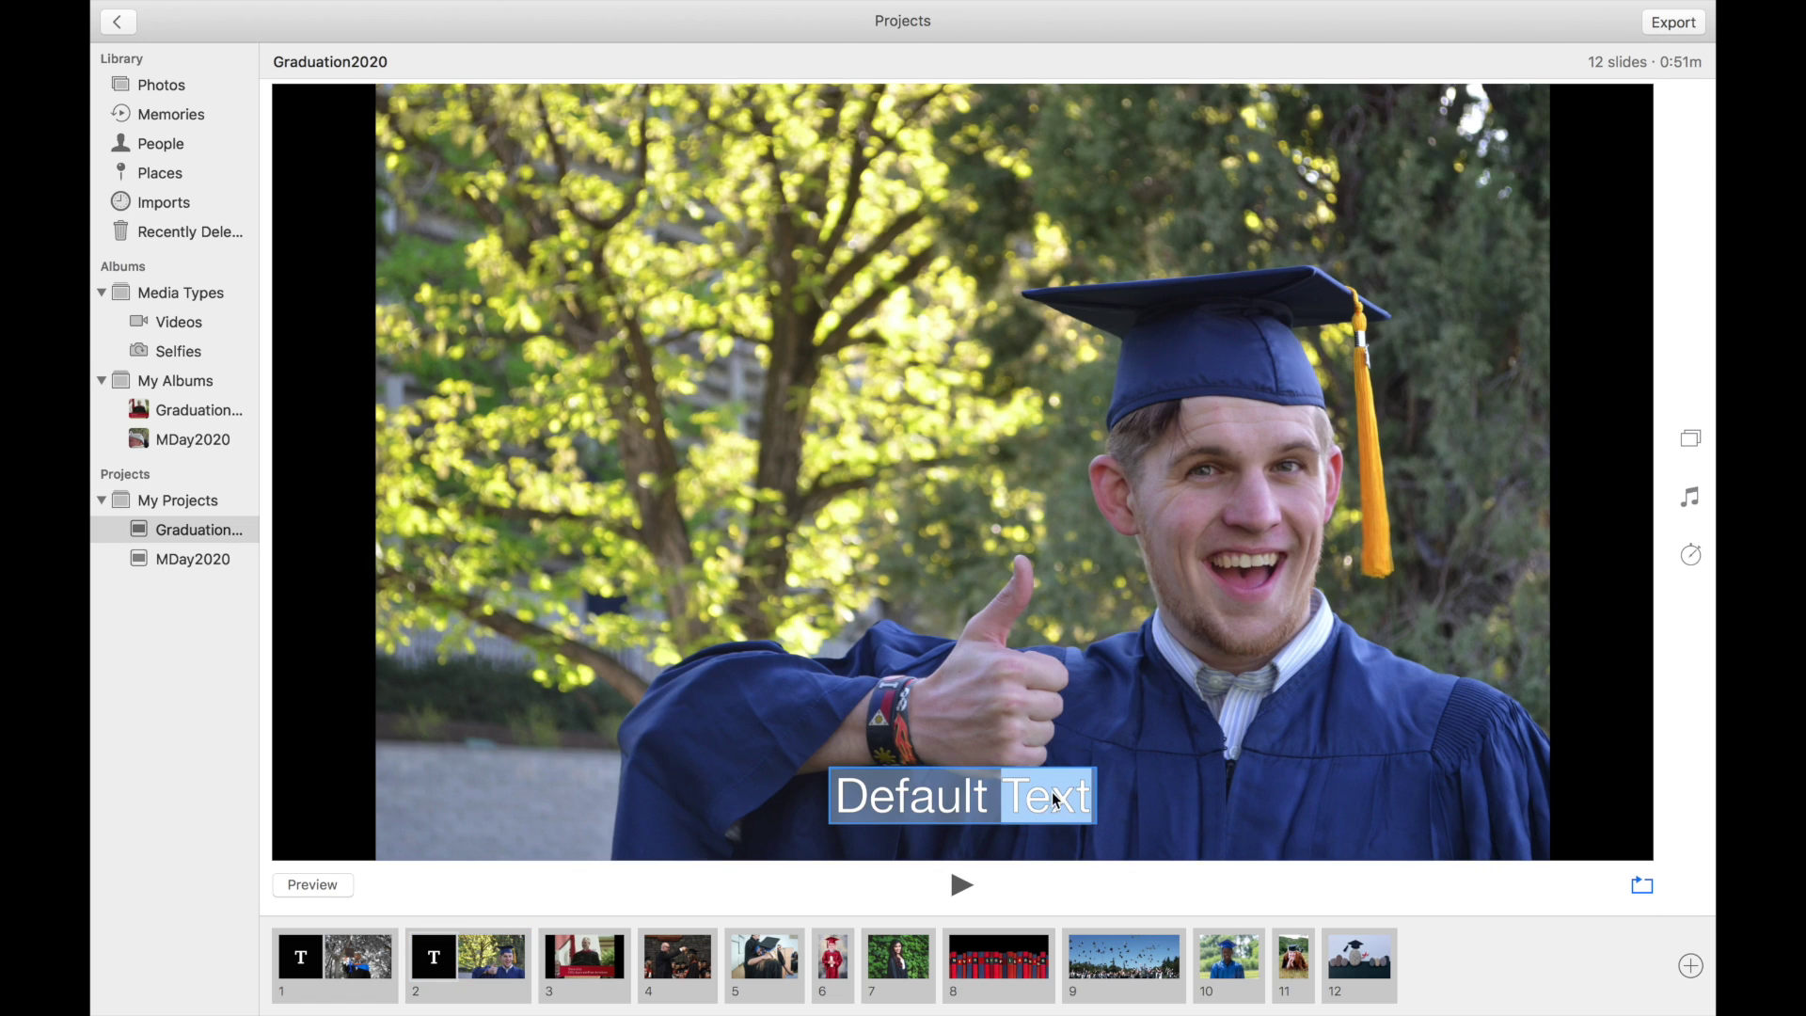
pyautogui.tripleClick(1051, 792)
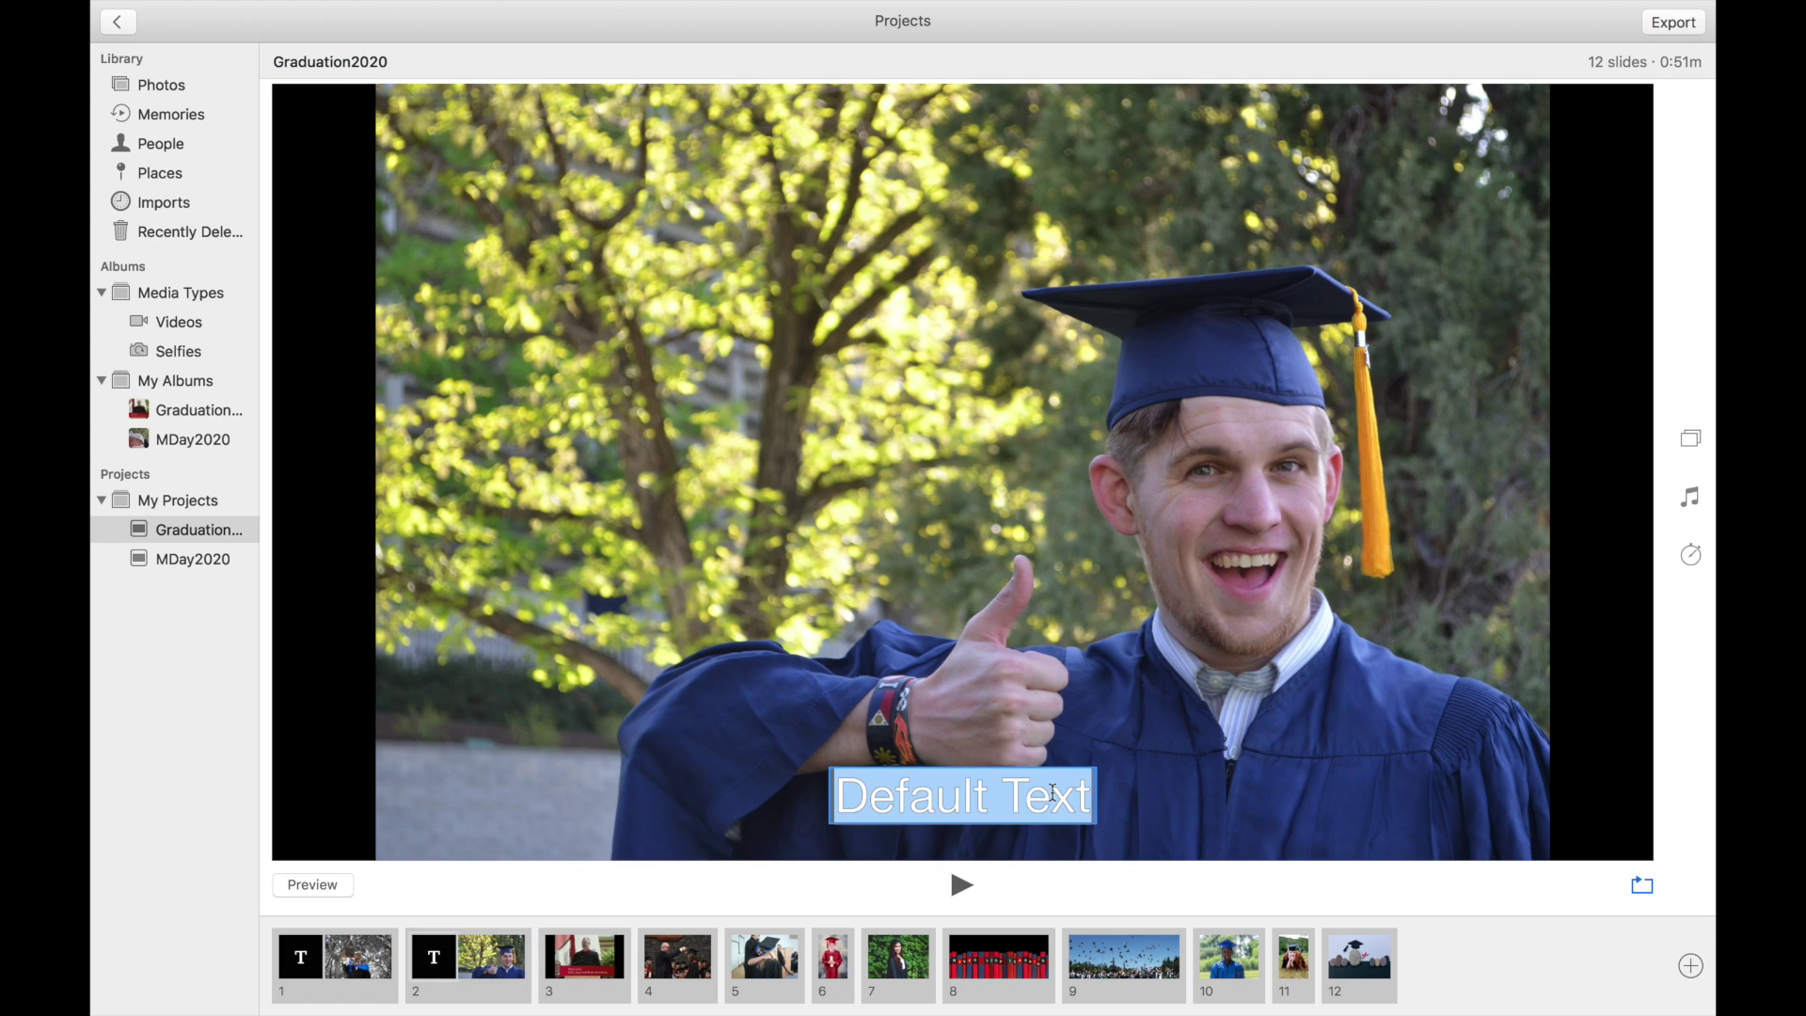
pyautogui.write('Mr. Gradu')
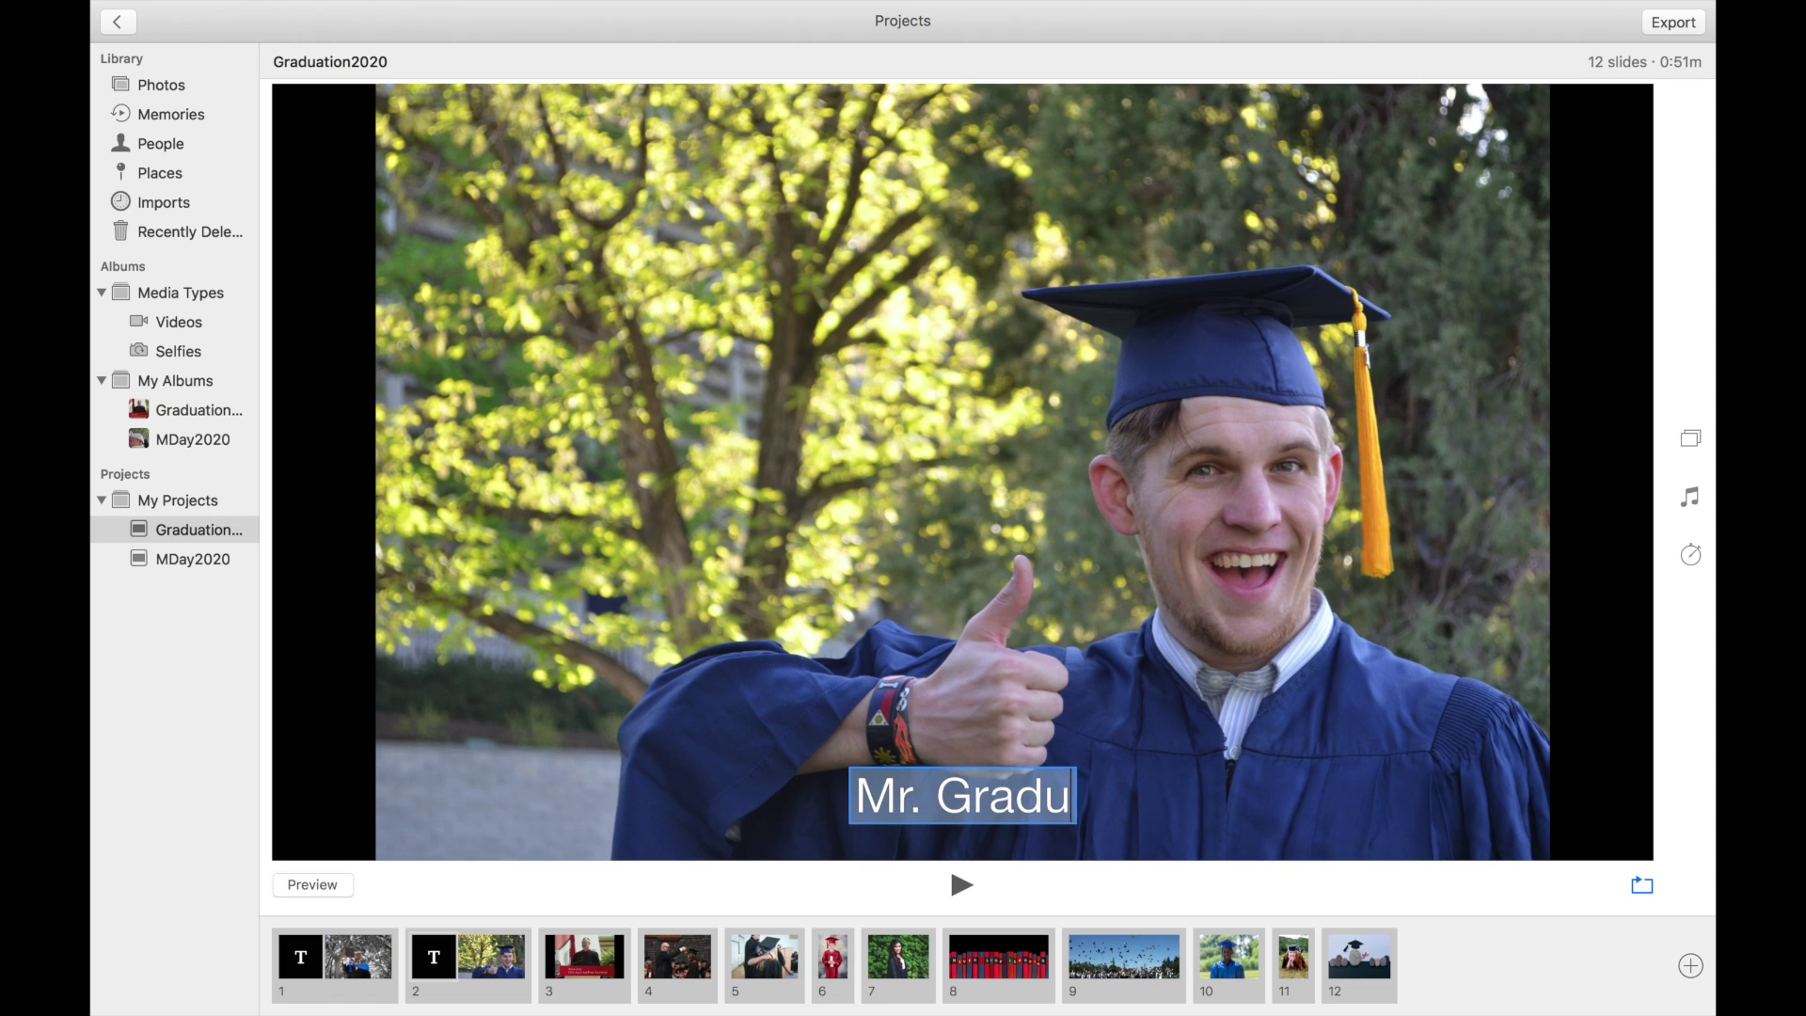
pyautogui.write('ate')
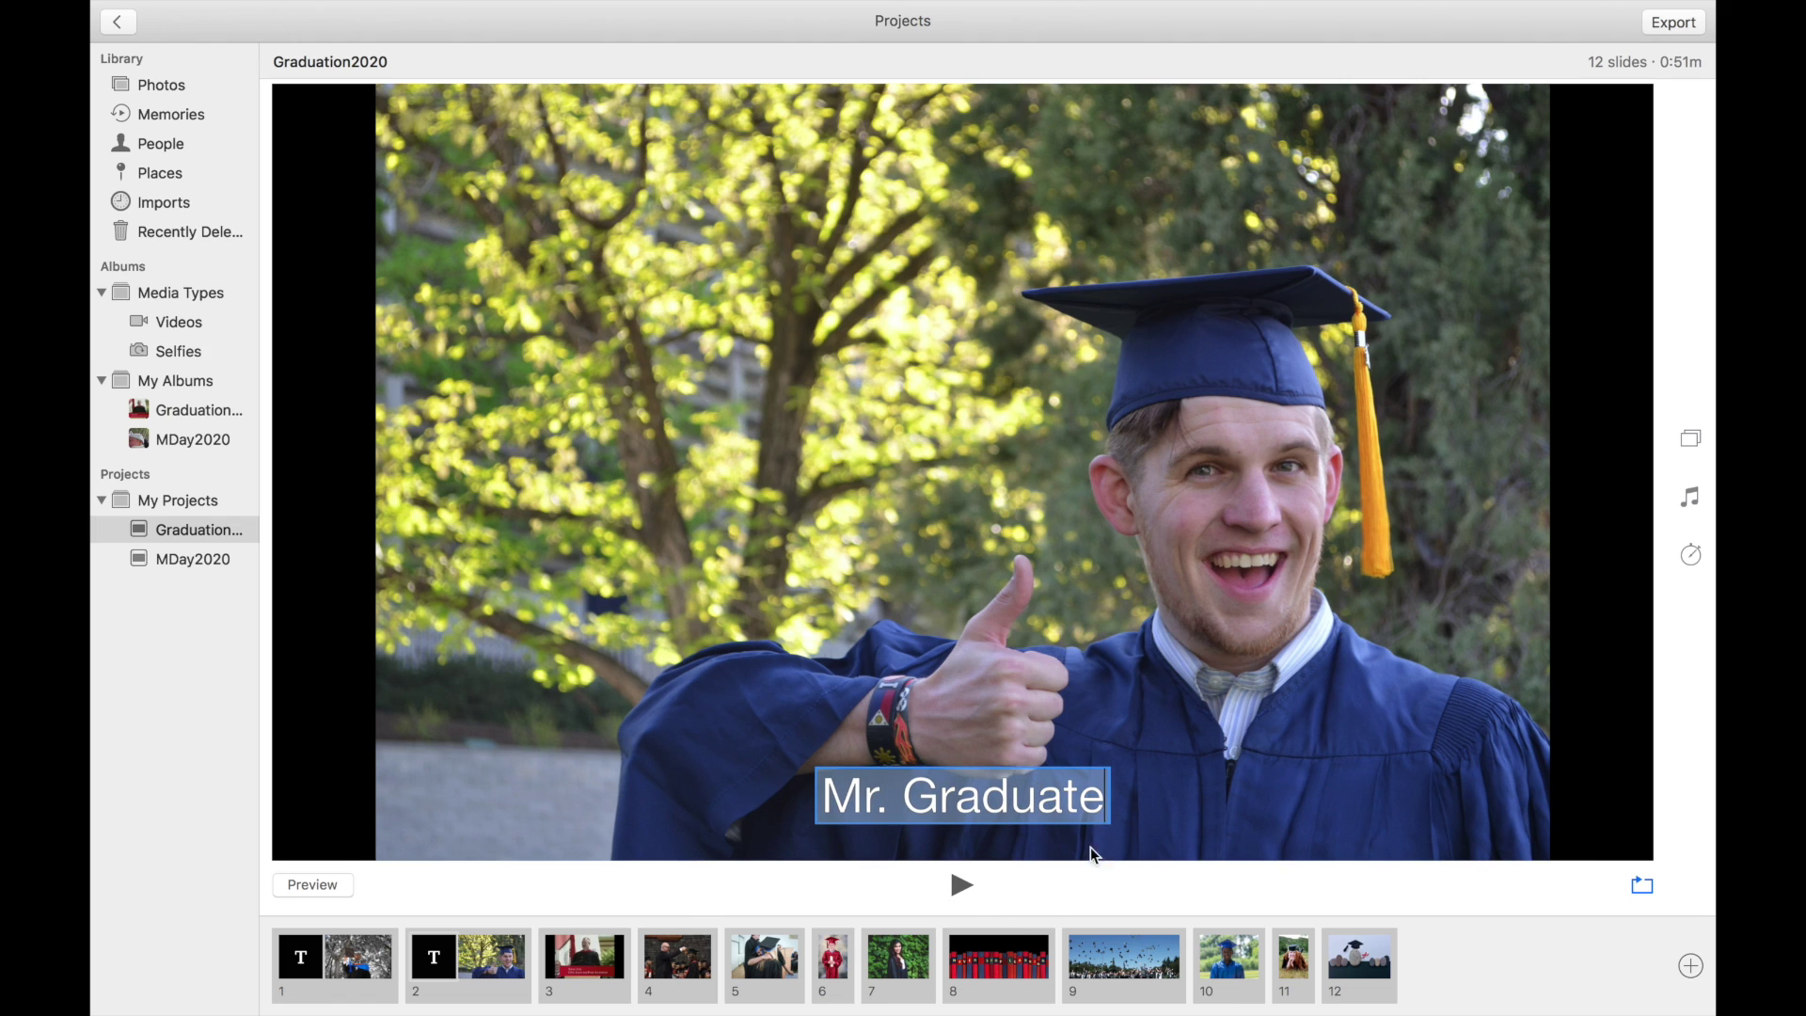
pyautogui.click(1455, 961)
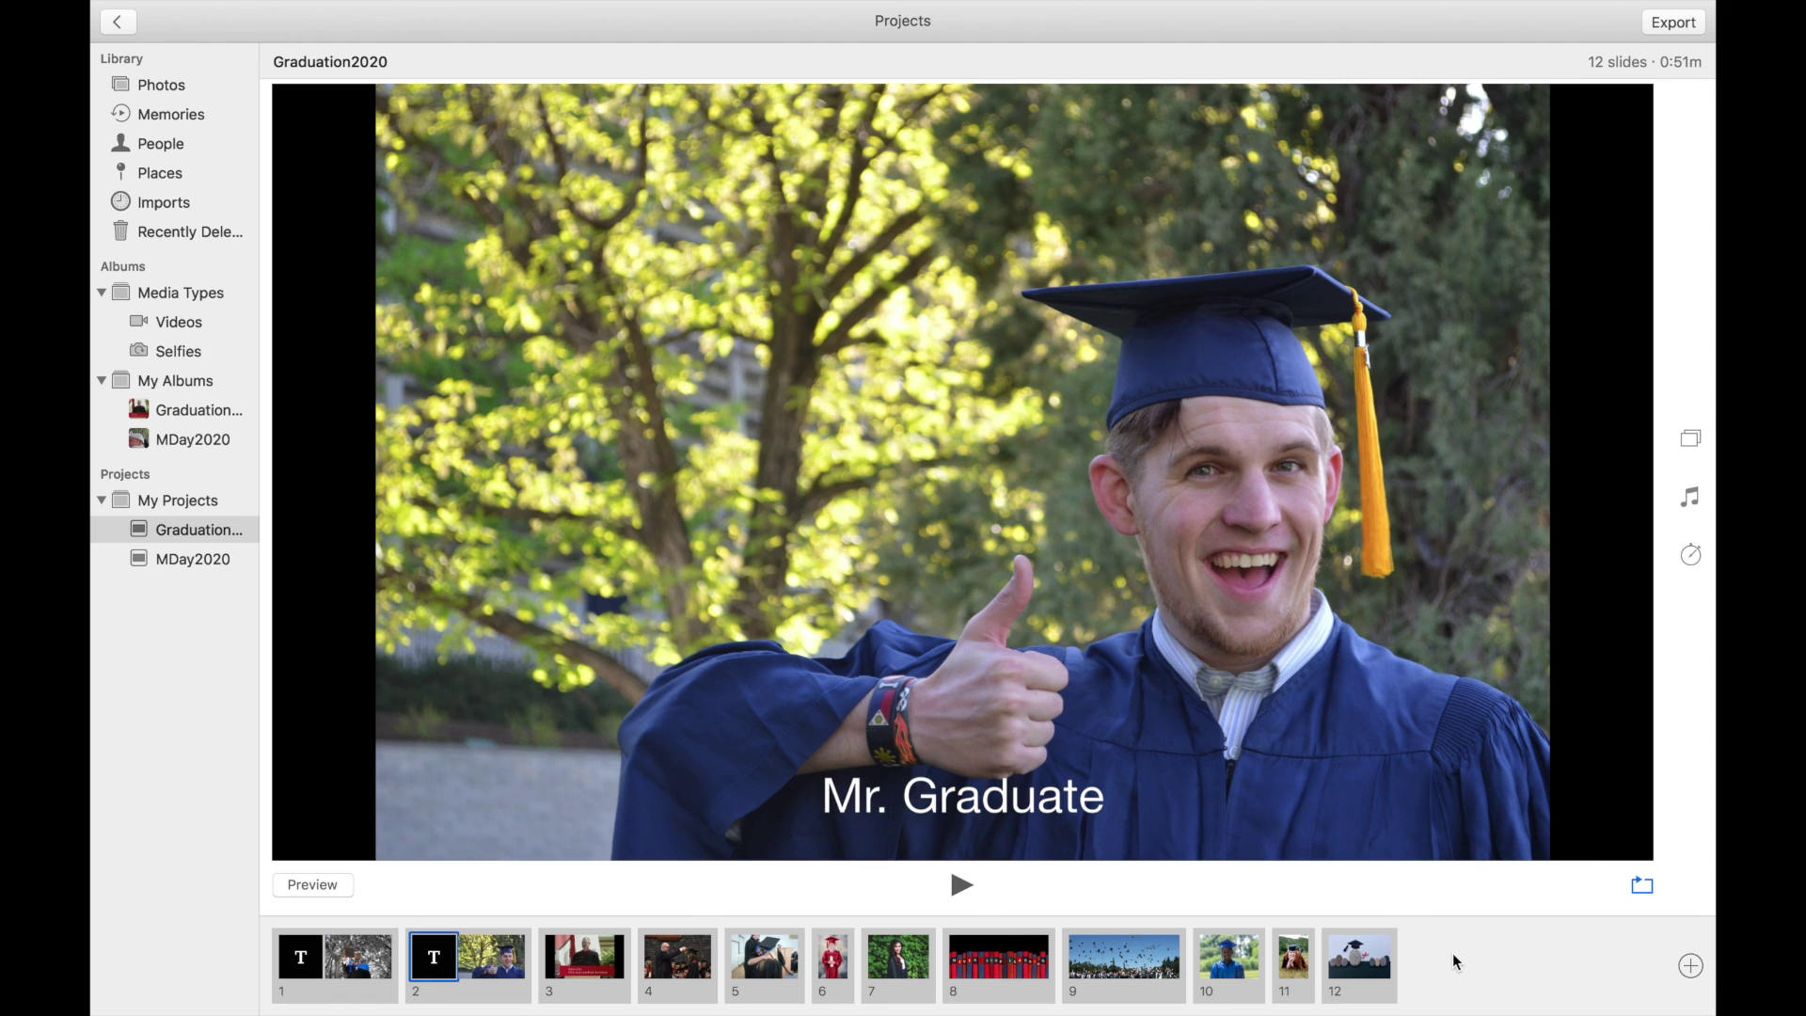
# Switch the slideshow theme from Classic to Ken Burns.
pyautogui.click(1691, 440)
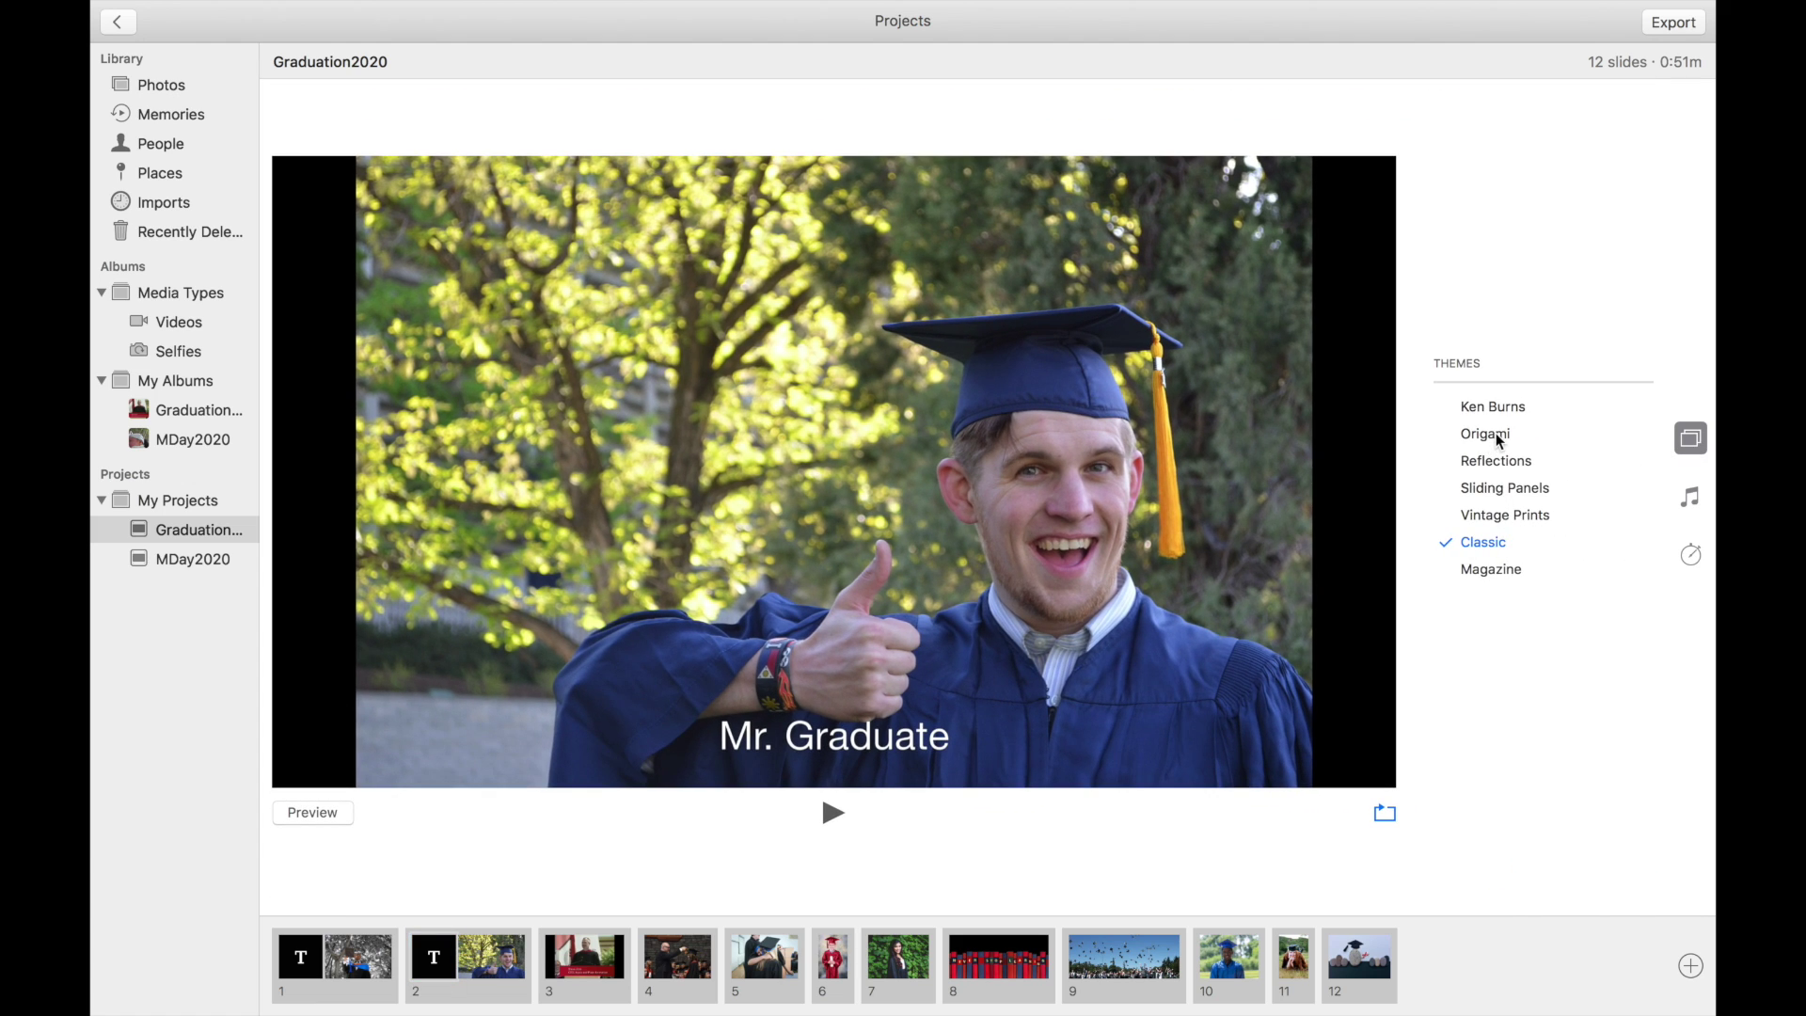
pyautogui.click(1503, 410)
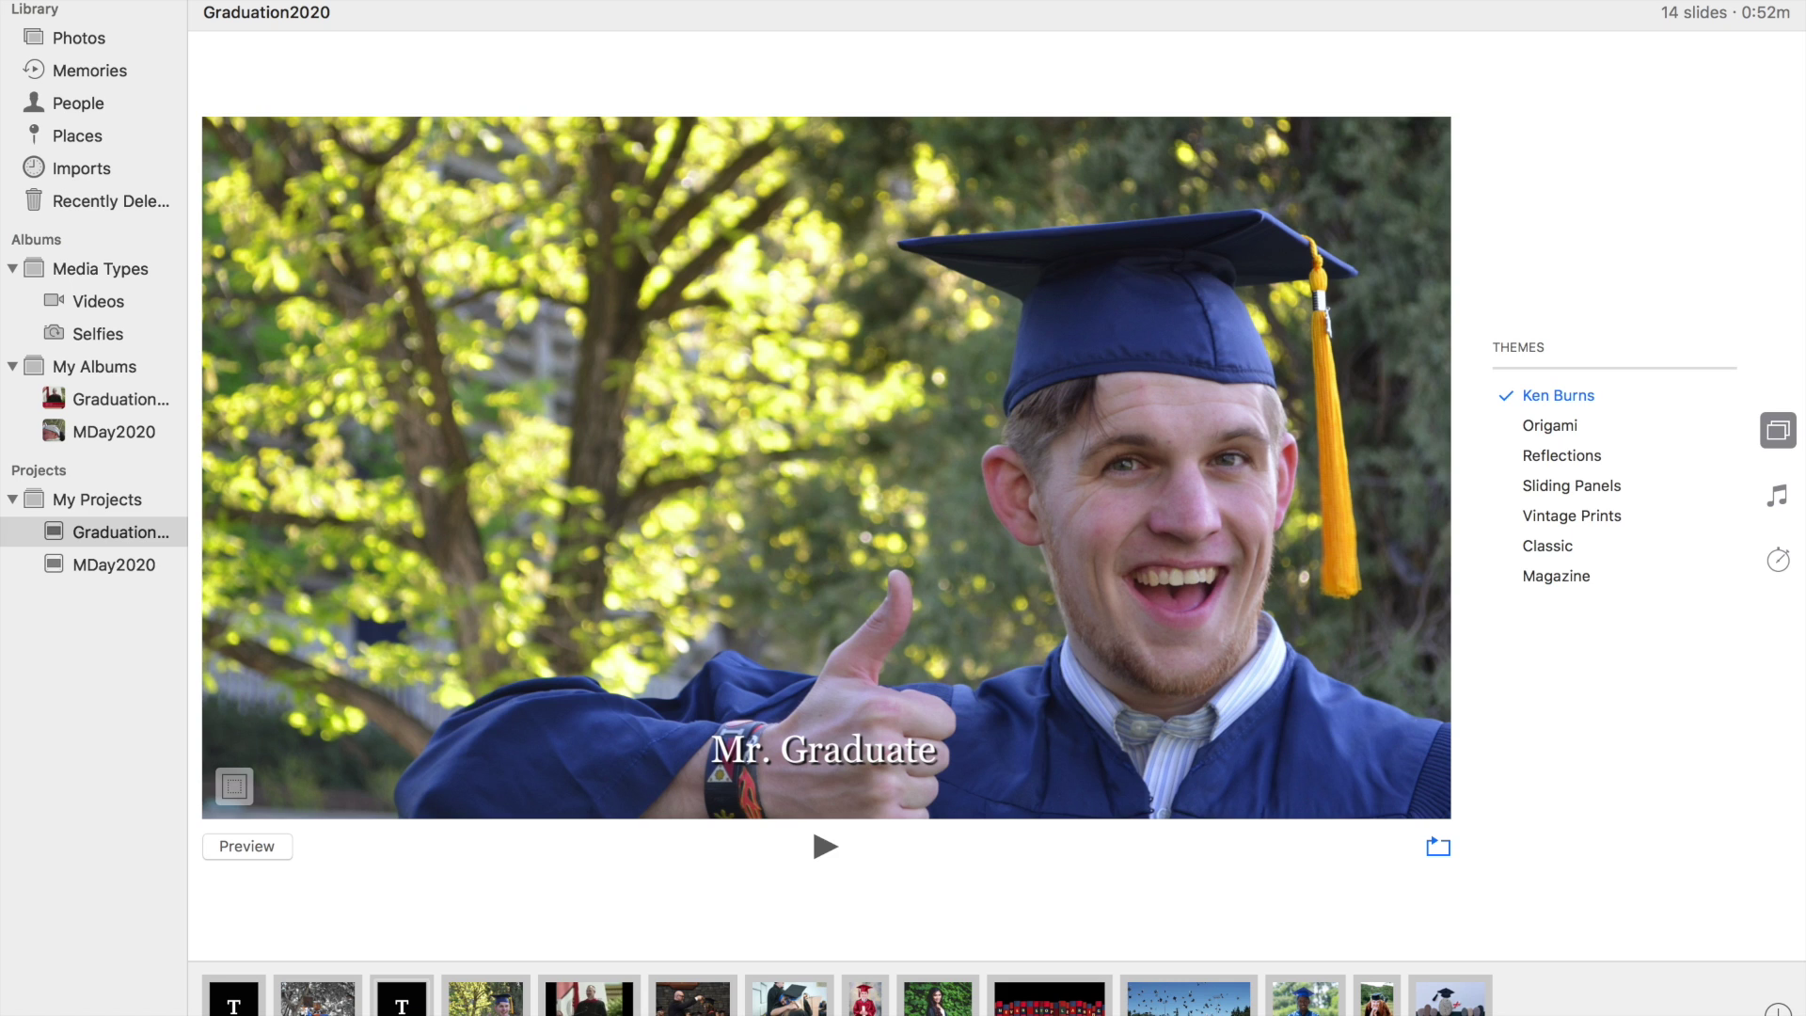
# Move the Steve Jobs commencement video slide to third position in the filmstrip.
pyautogui.moveTo(589, 997); pyautogui.dragTo(421, 997)
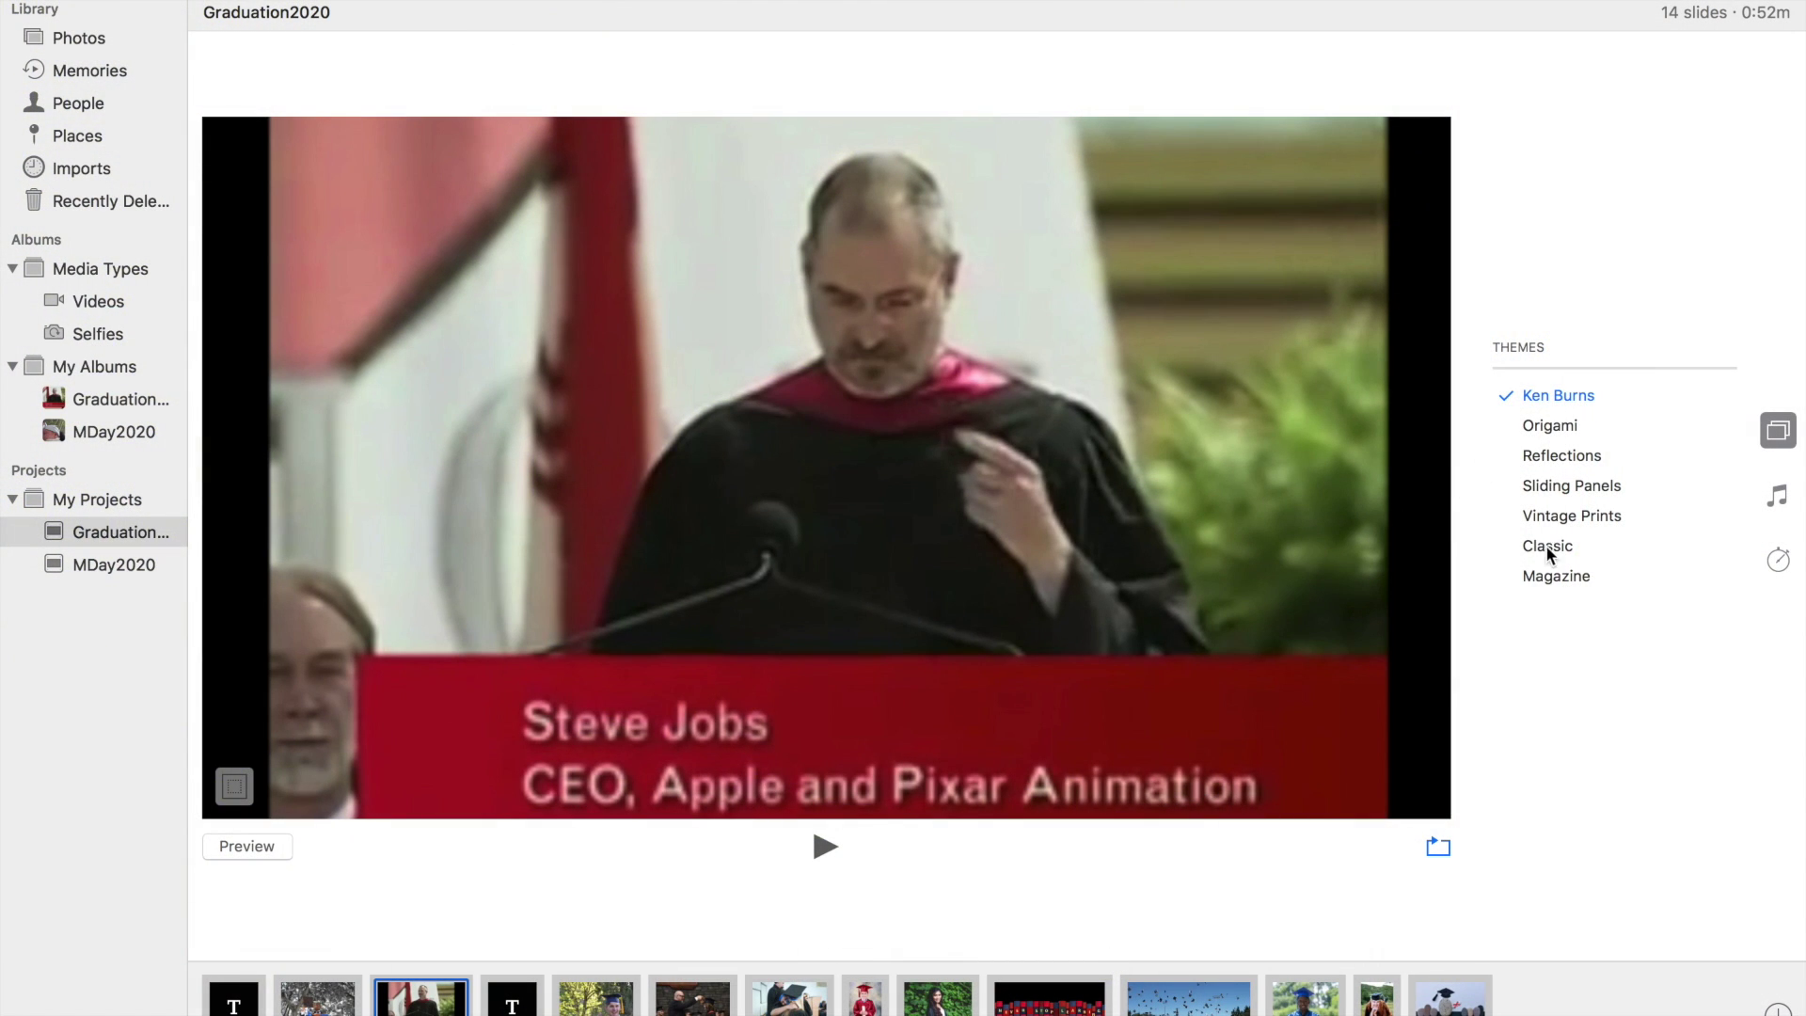
# Apply the Origami theme, then move the Steve Jobs slide later and the red-gown graduate earlier.
pyautogui.click(1555, 426)
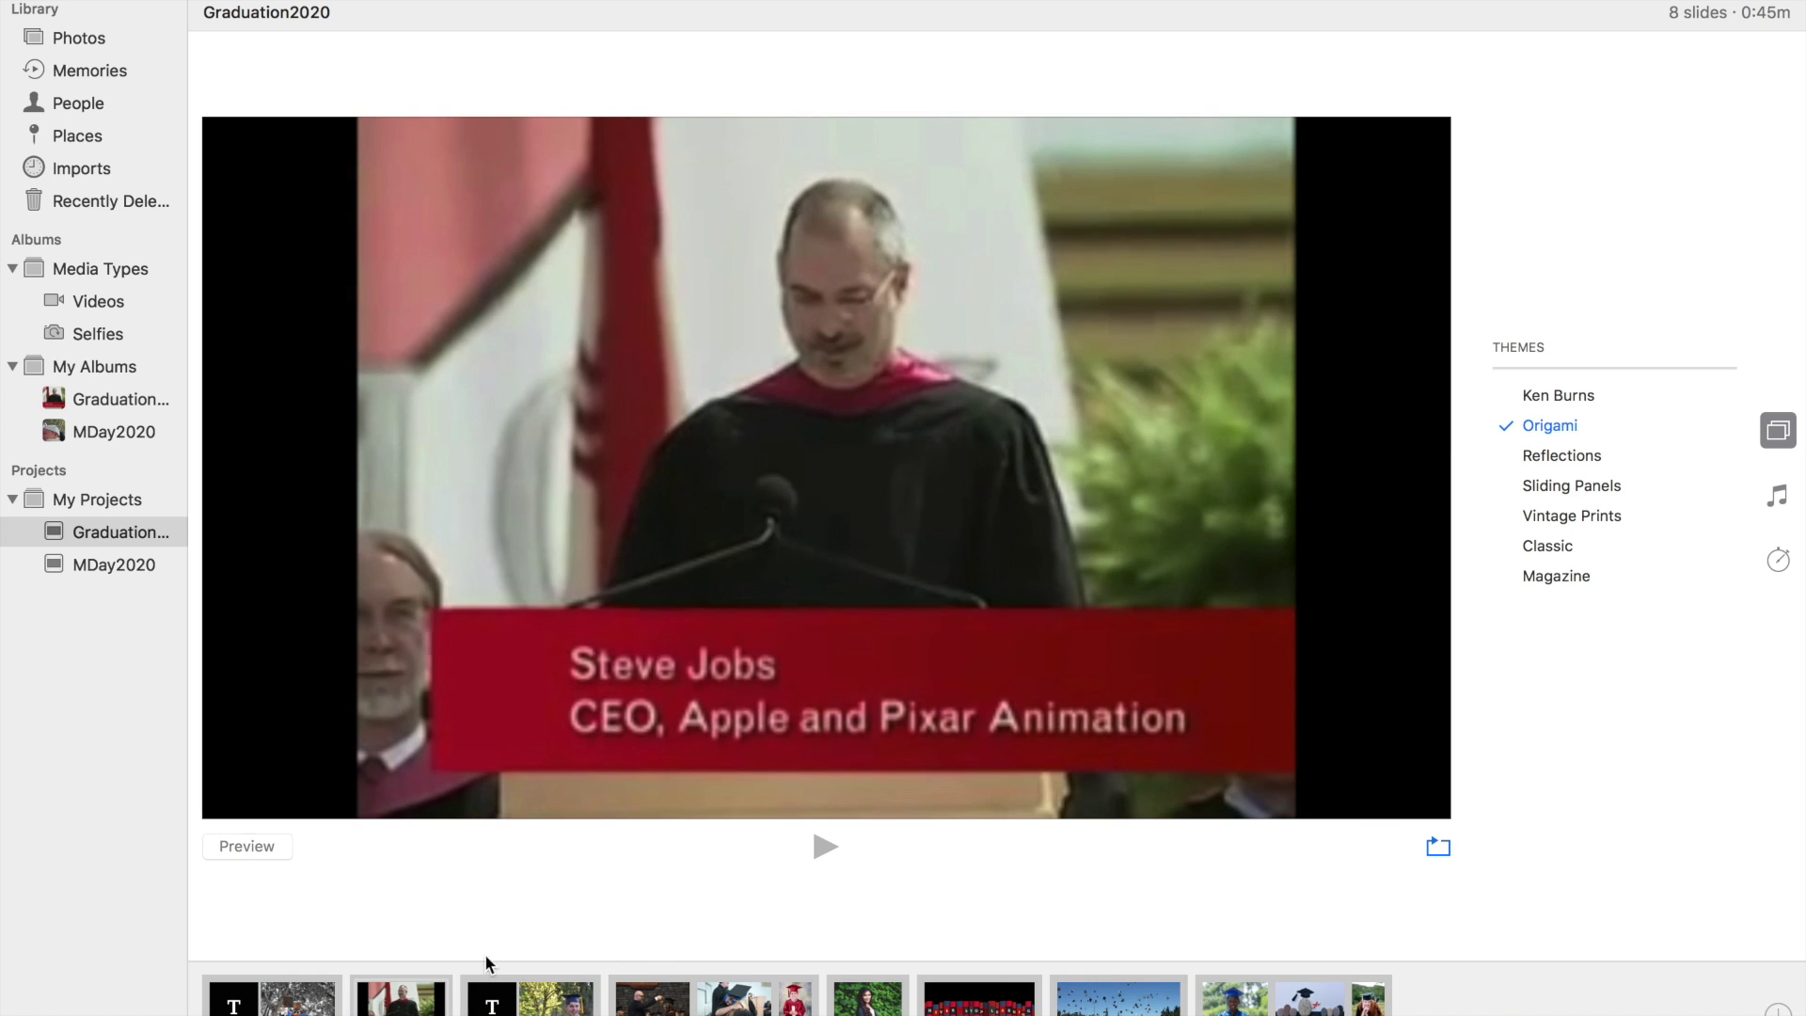
pyautogui.moveTo(424, 1012); pyautogui.dragTo(602, 1001)
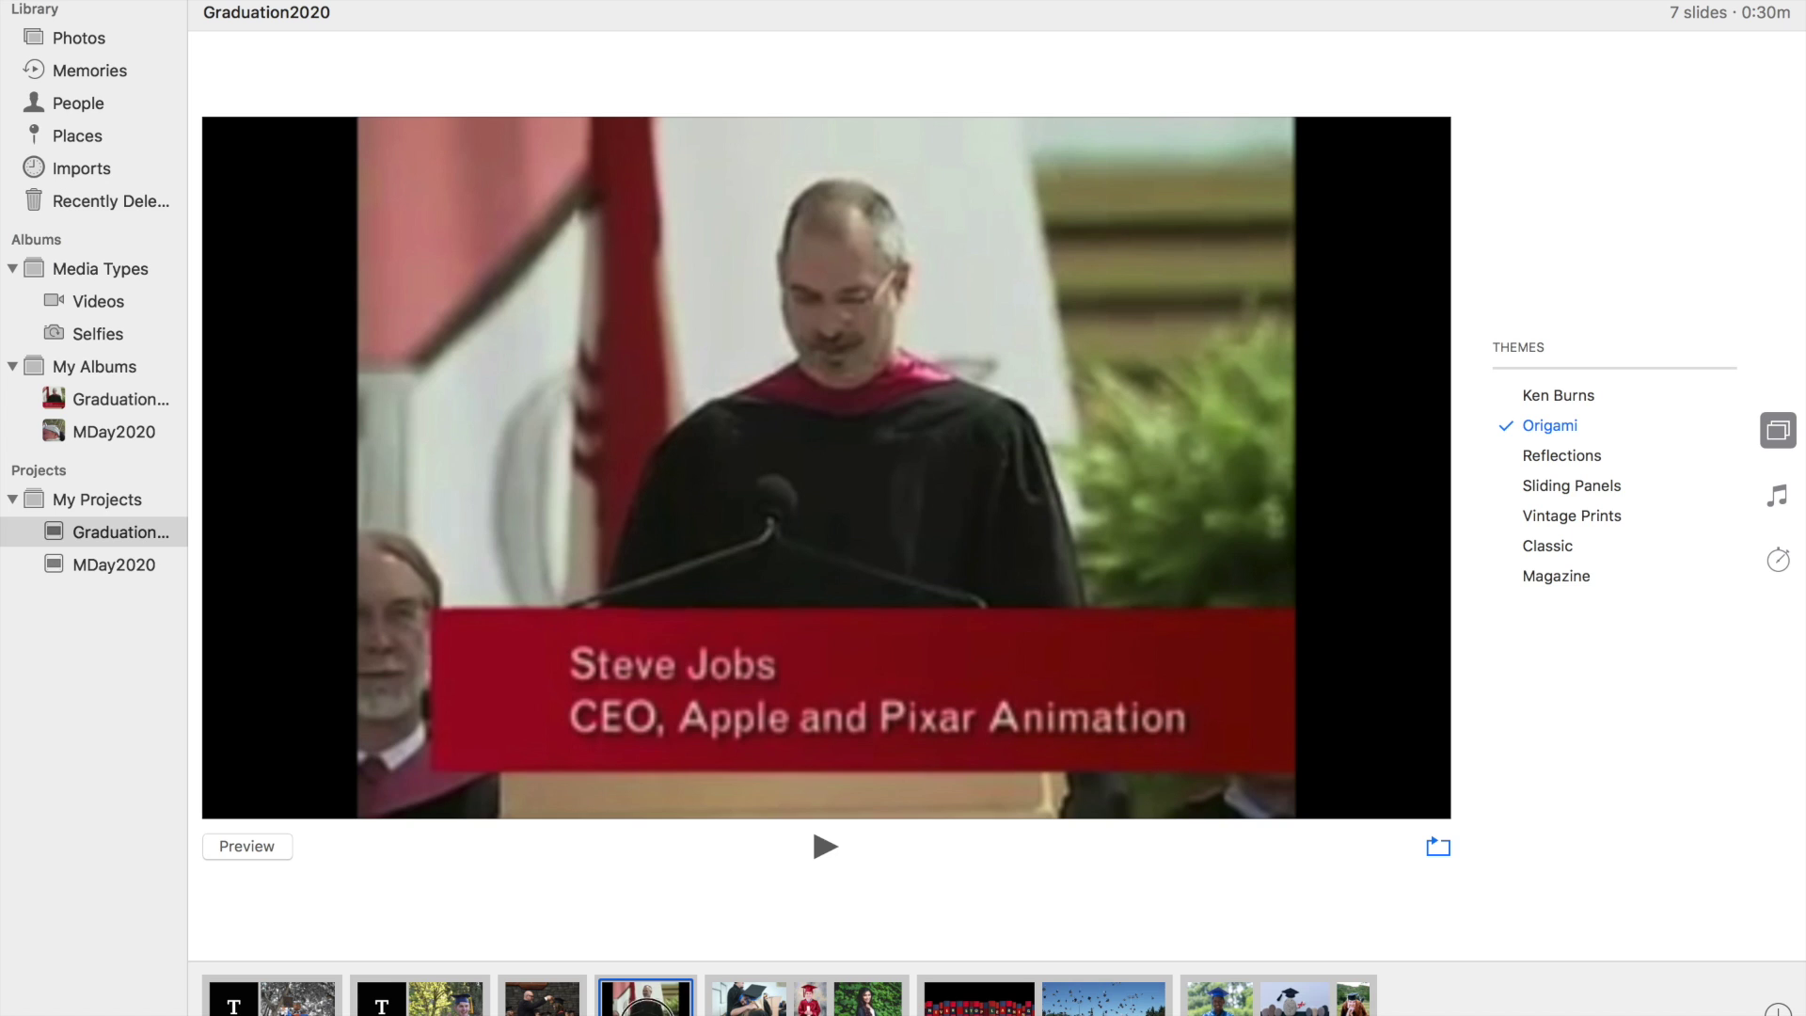
pyautogui.moveTo(802, 1002); pyautogui.dragTo(418, 1003)
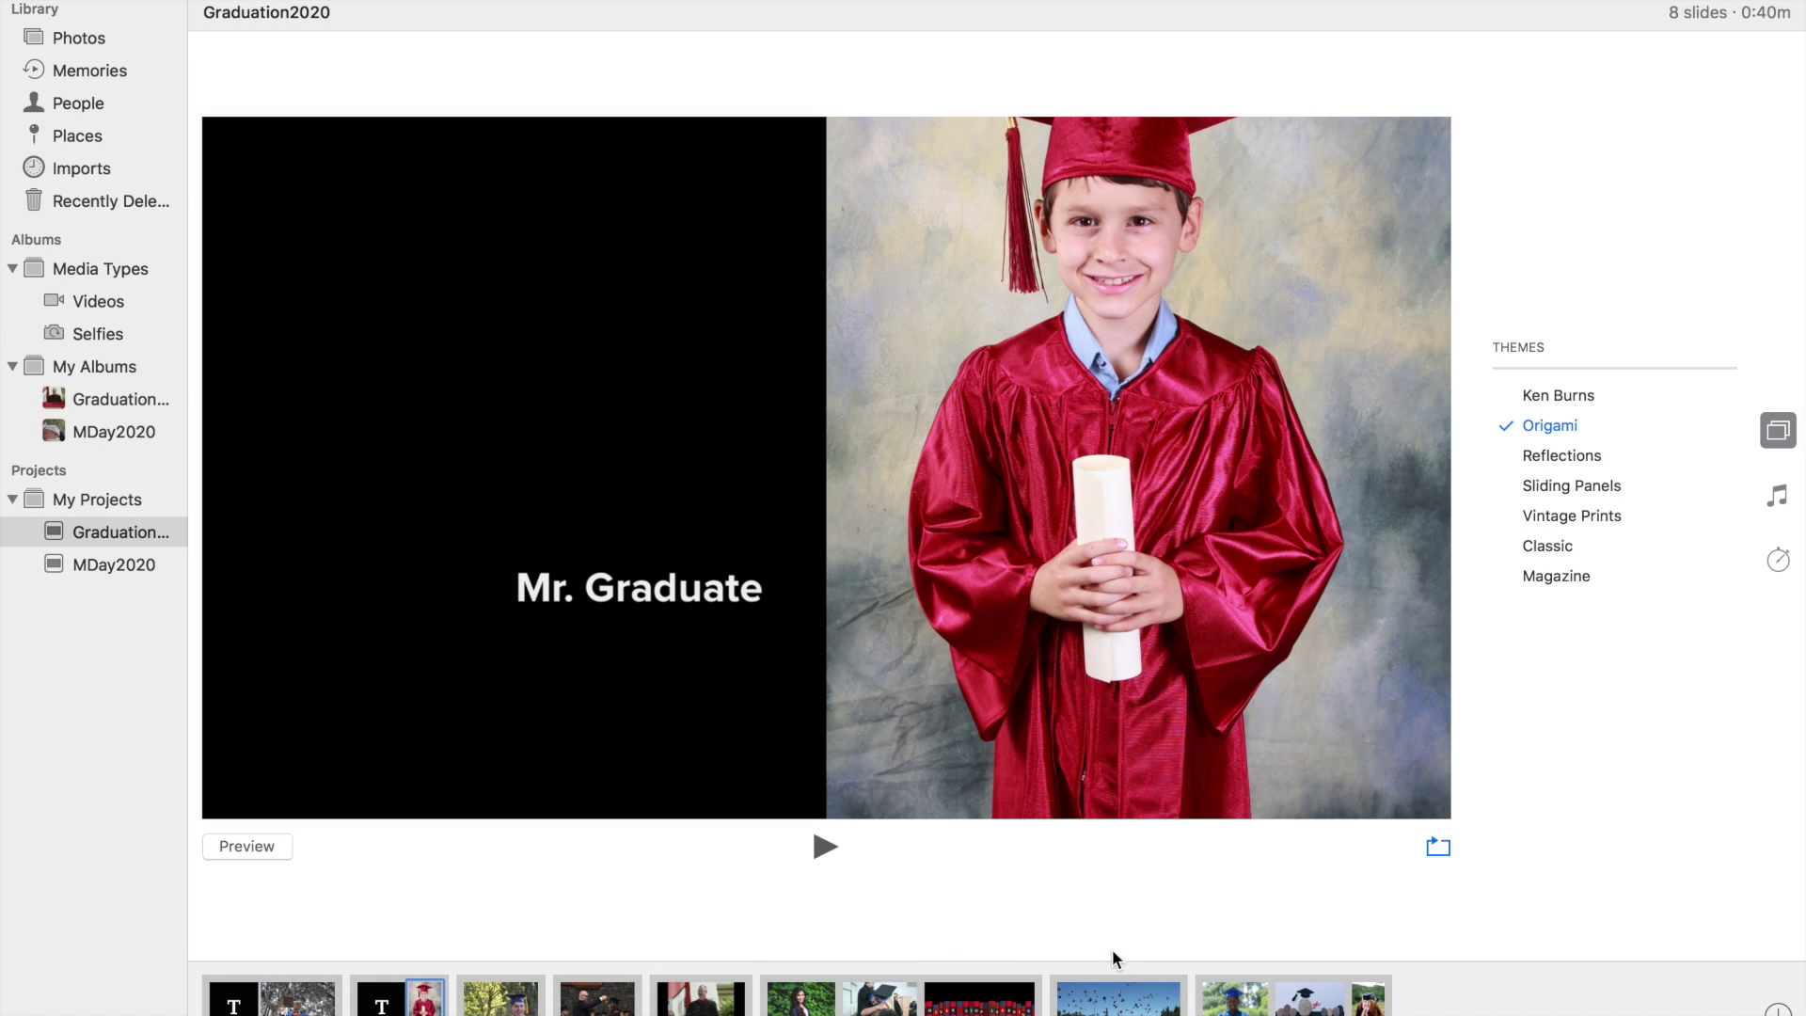
# Apply Reflections and move the stones-and-caps, thrown-caps, Never Stop Learning and last girl slides earlier.
pyautogui.click(1567, 453)
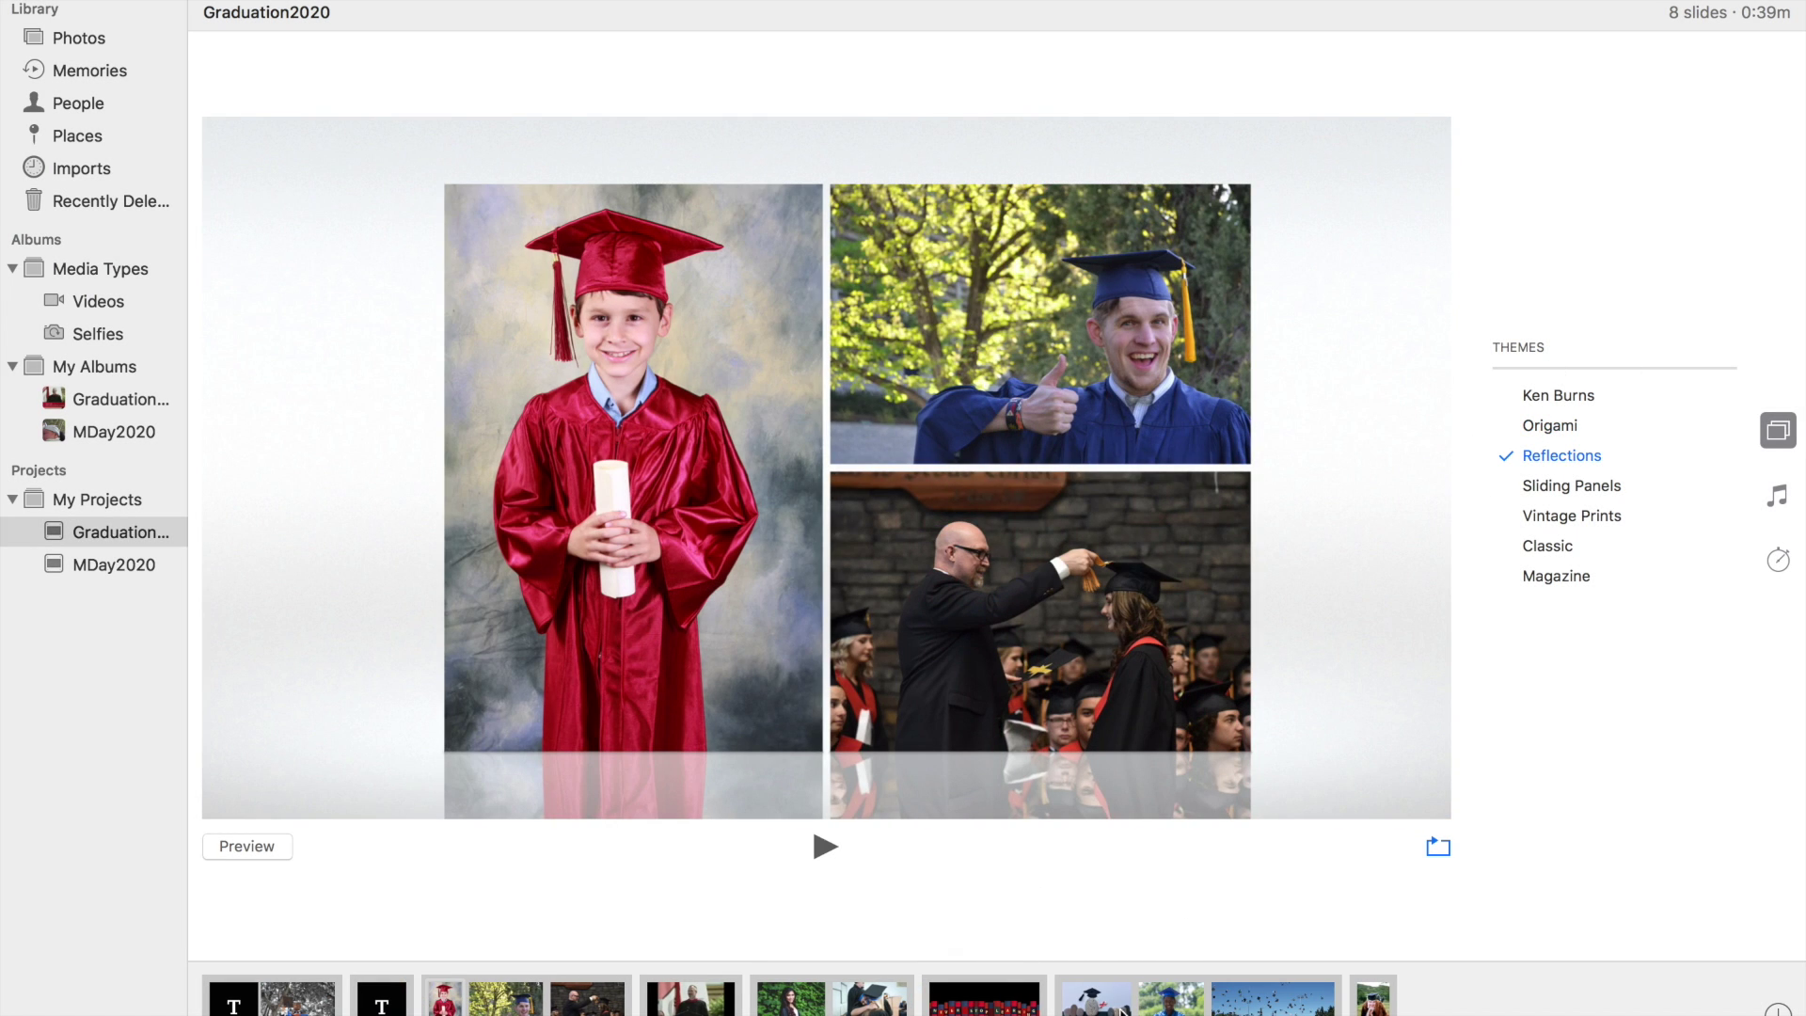
pyautogui.moveTo(1185, 1006); pyautogui.dragTo(809, 1006)
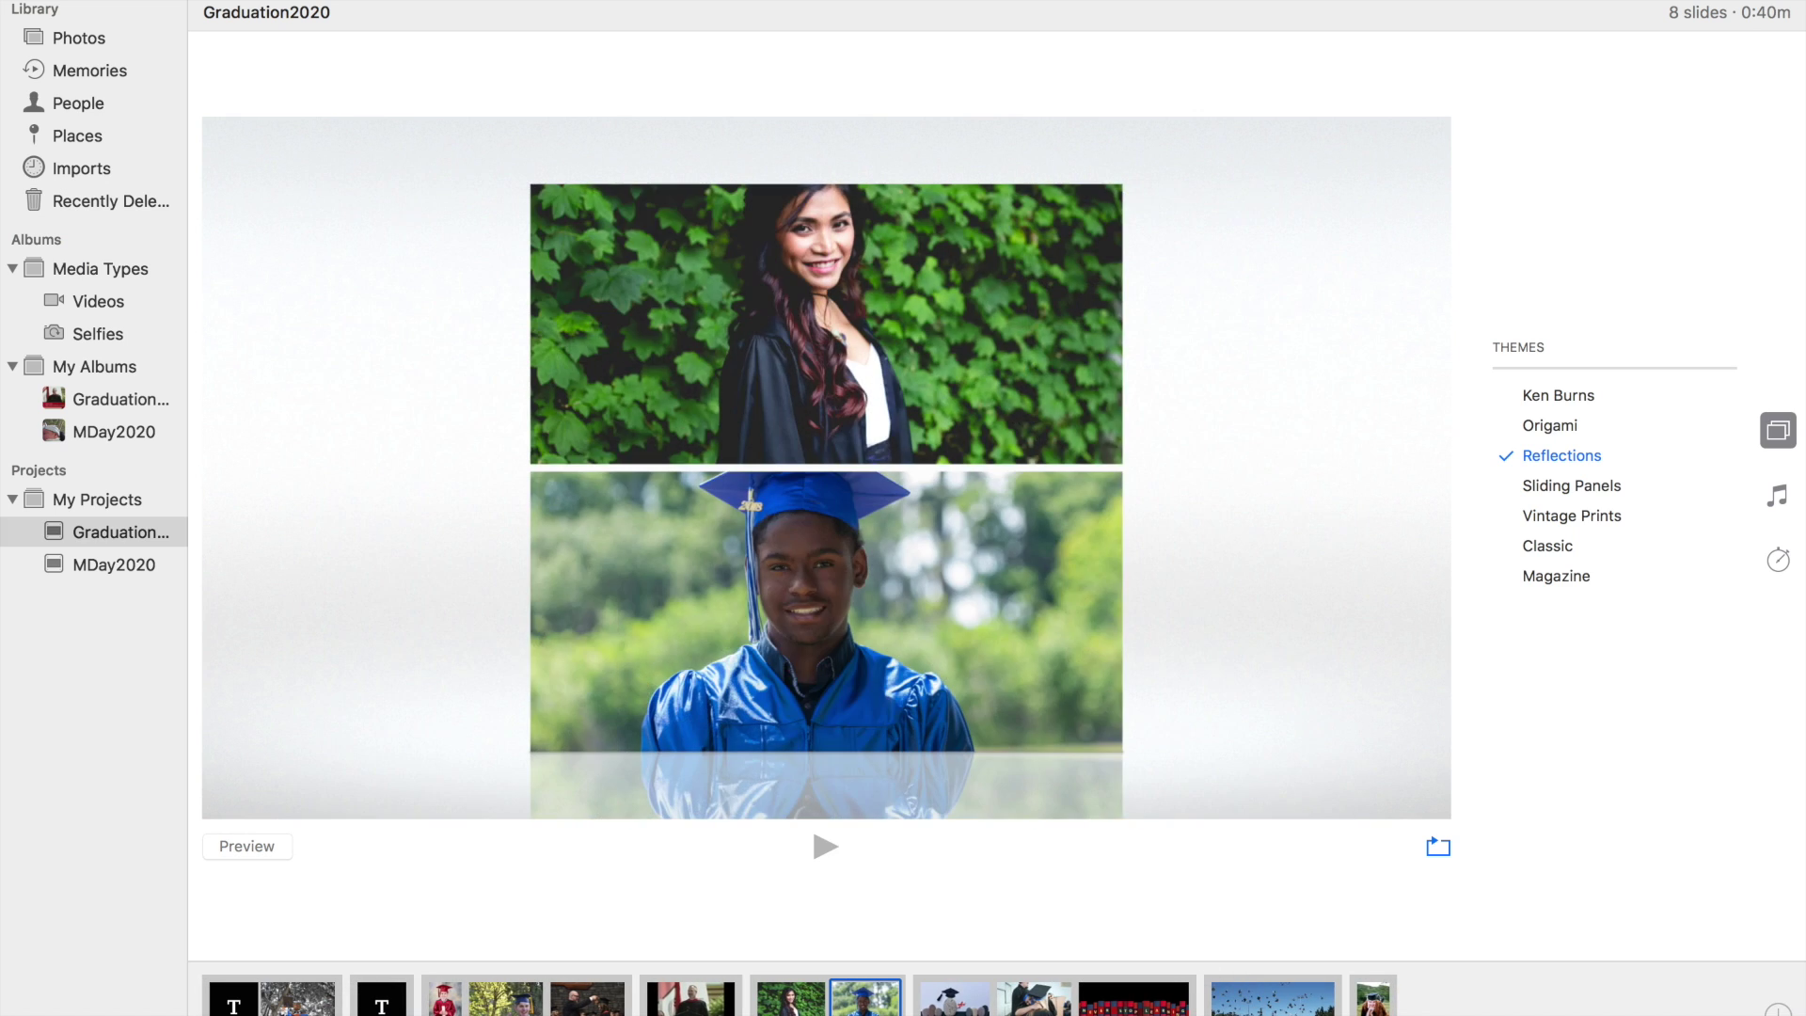
pyautogui.moveTo(1261, 1002); pyautogui.dragTo(847, 1013)
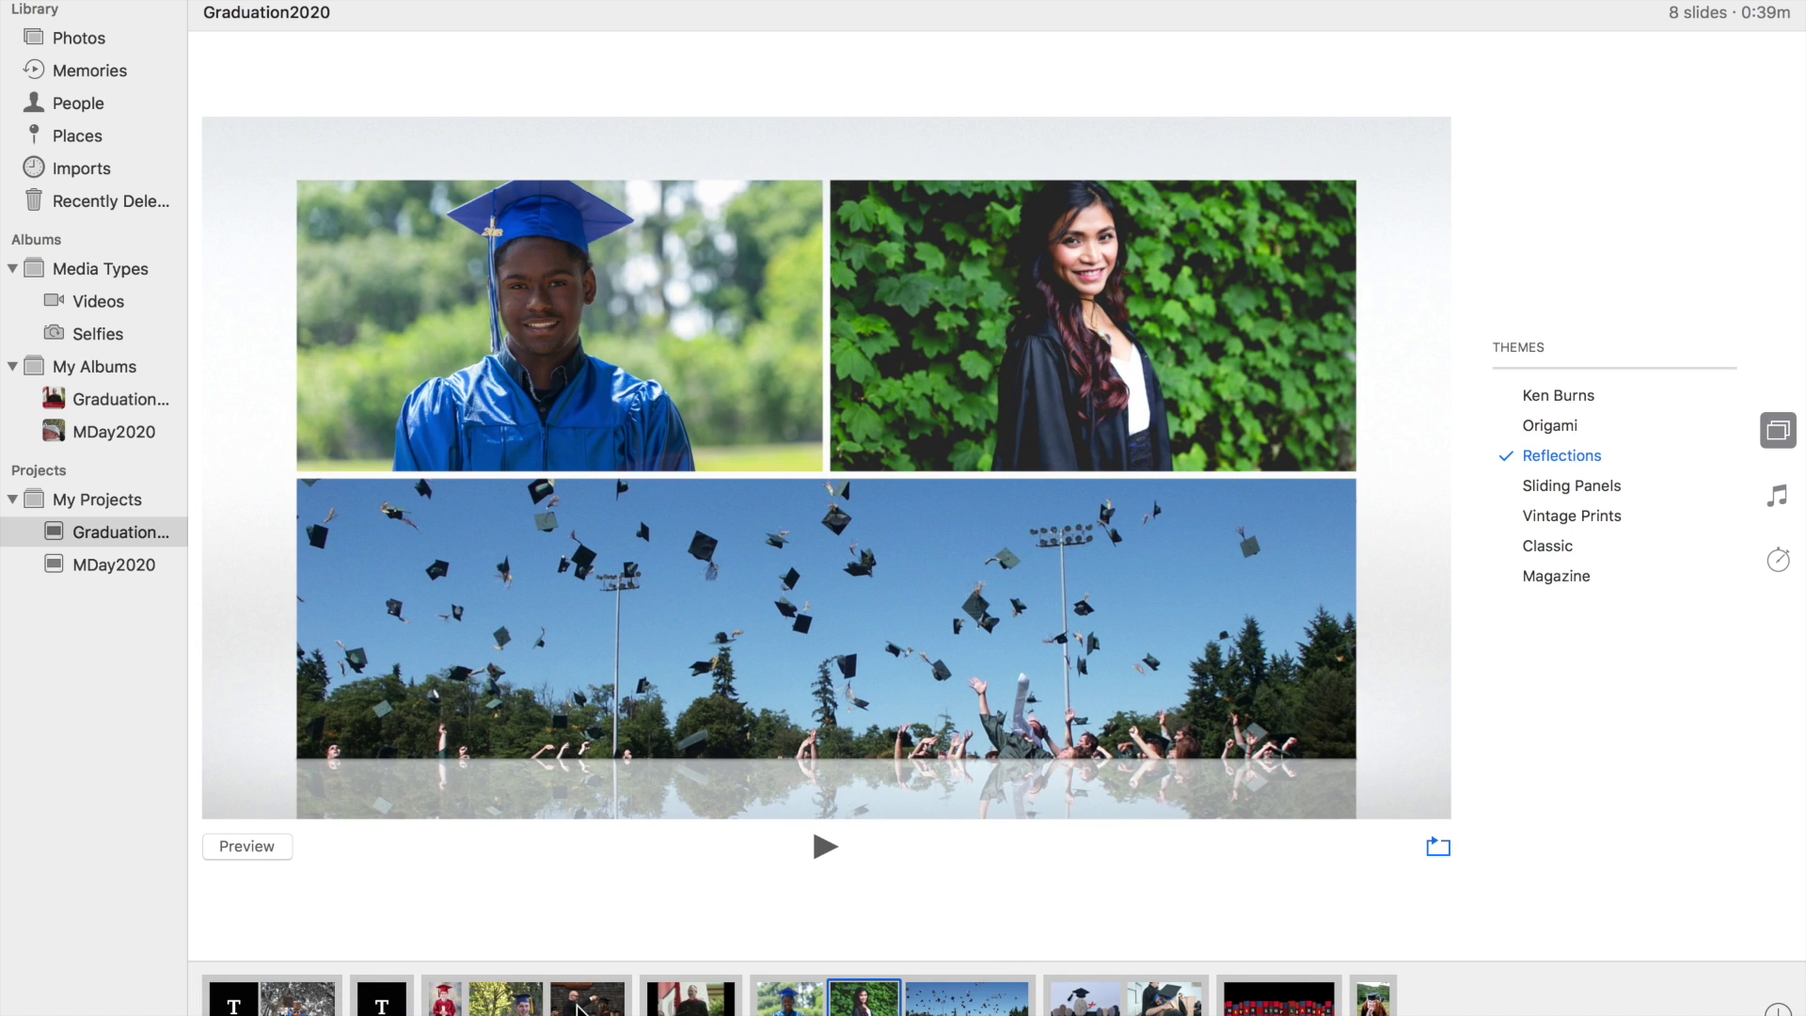
pyautogui.moveTo(1279, 999); pyautogui.dragTo(583, 1014)
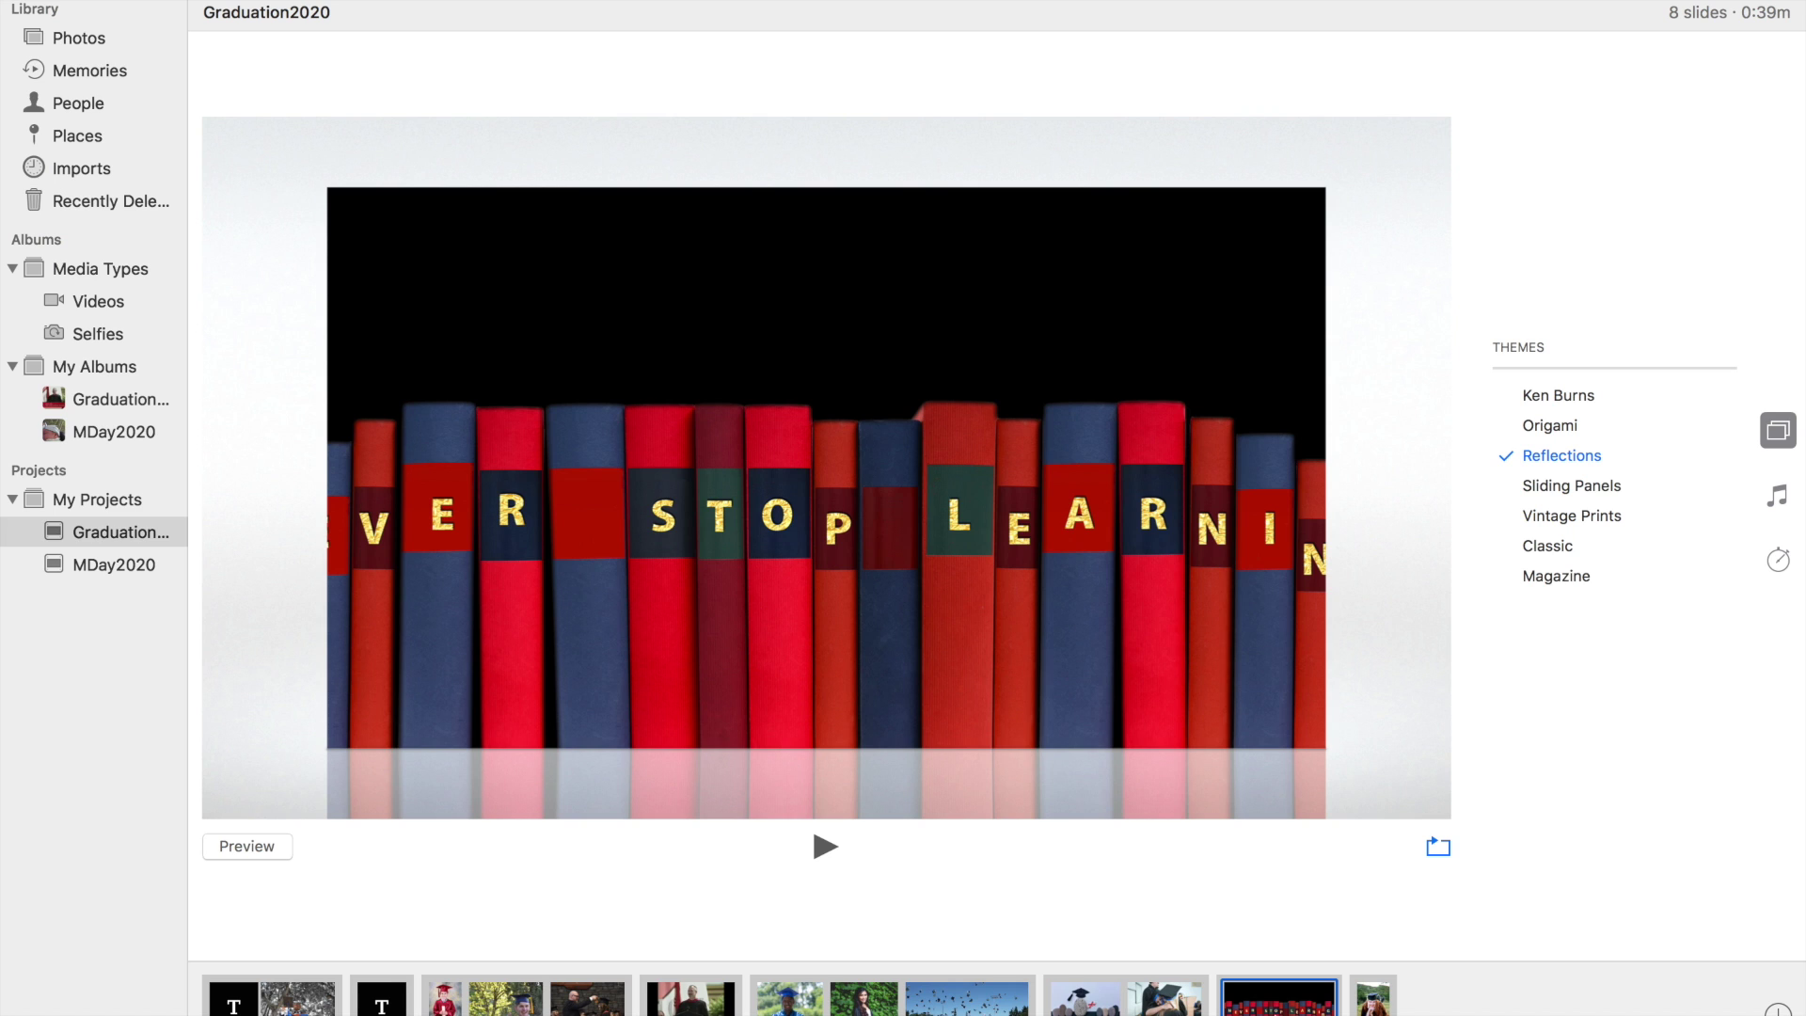
pyautogui.moveTo(1372, 999); pyautogui.dragTo(480, 1003)
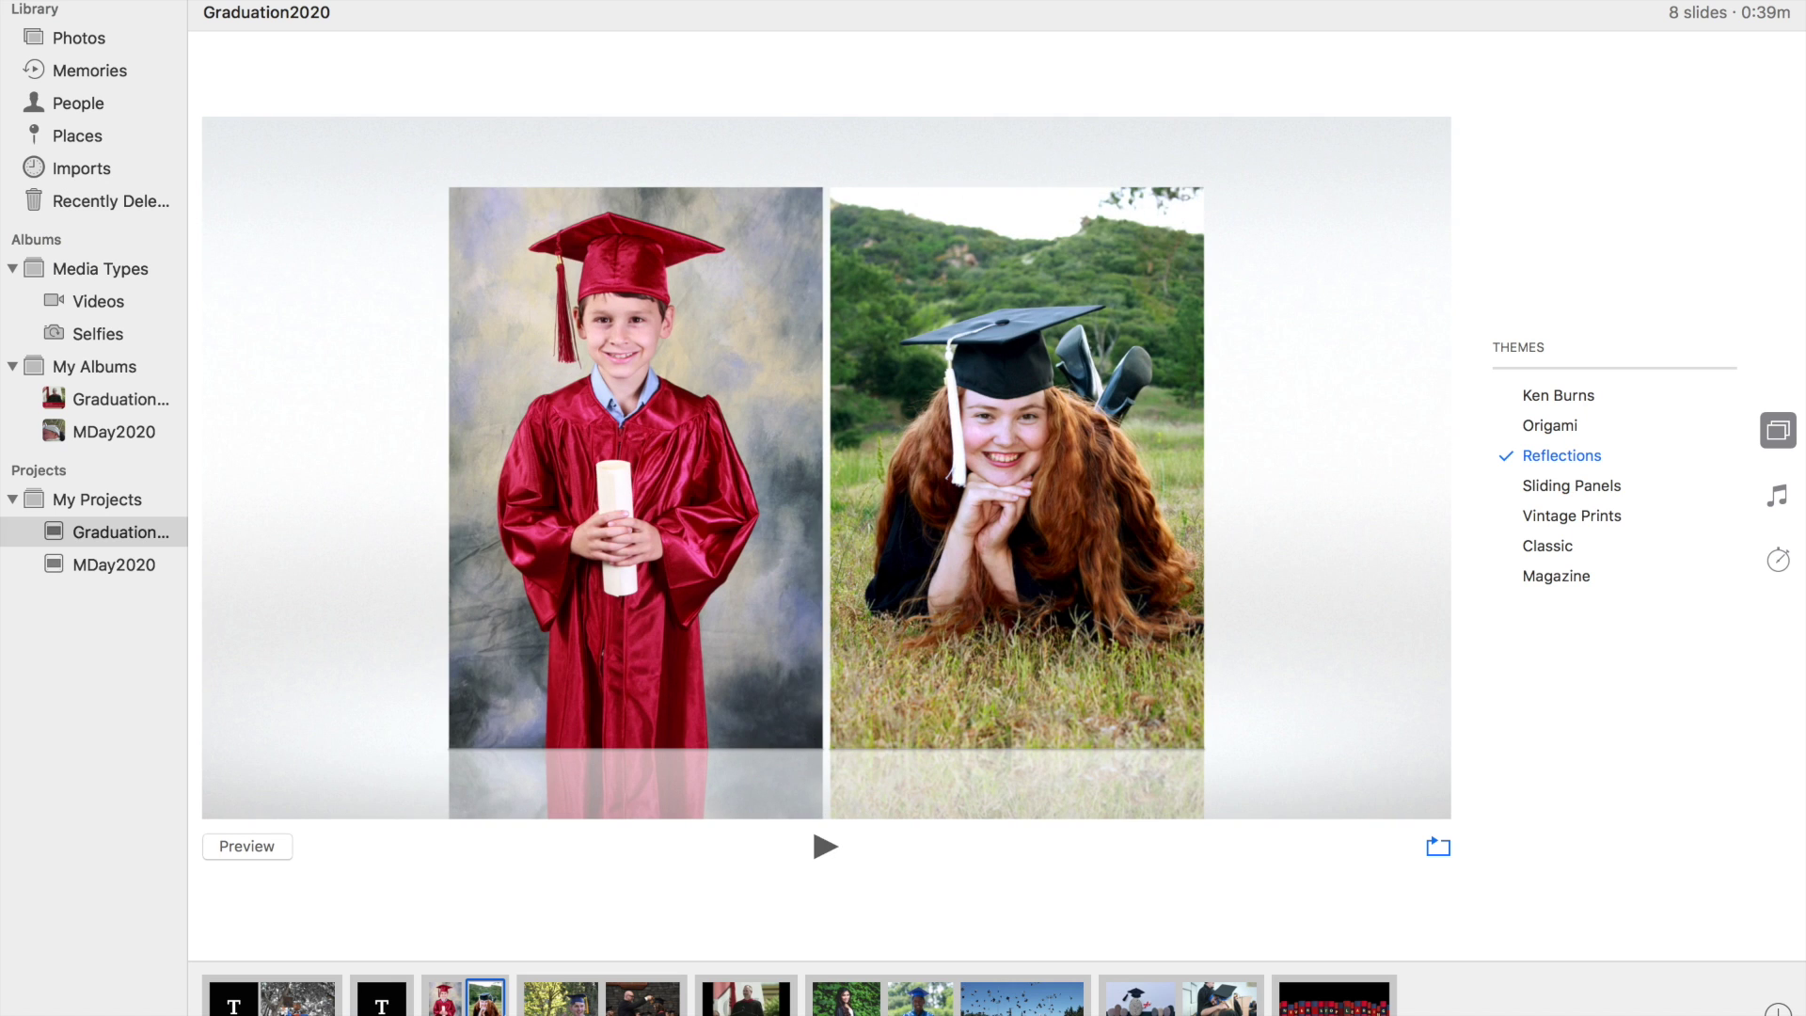
# Try Sliding Panels, settle on Vintage Prints, and end the full-screen preview with Esc.
pyautogui.click(1590, 489)
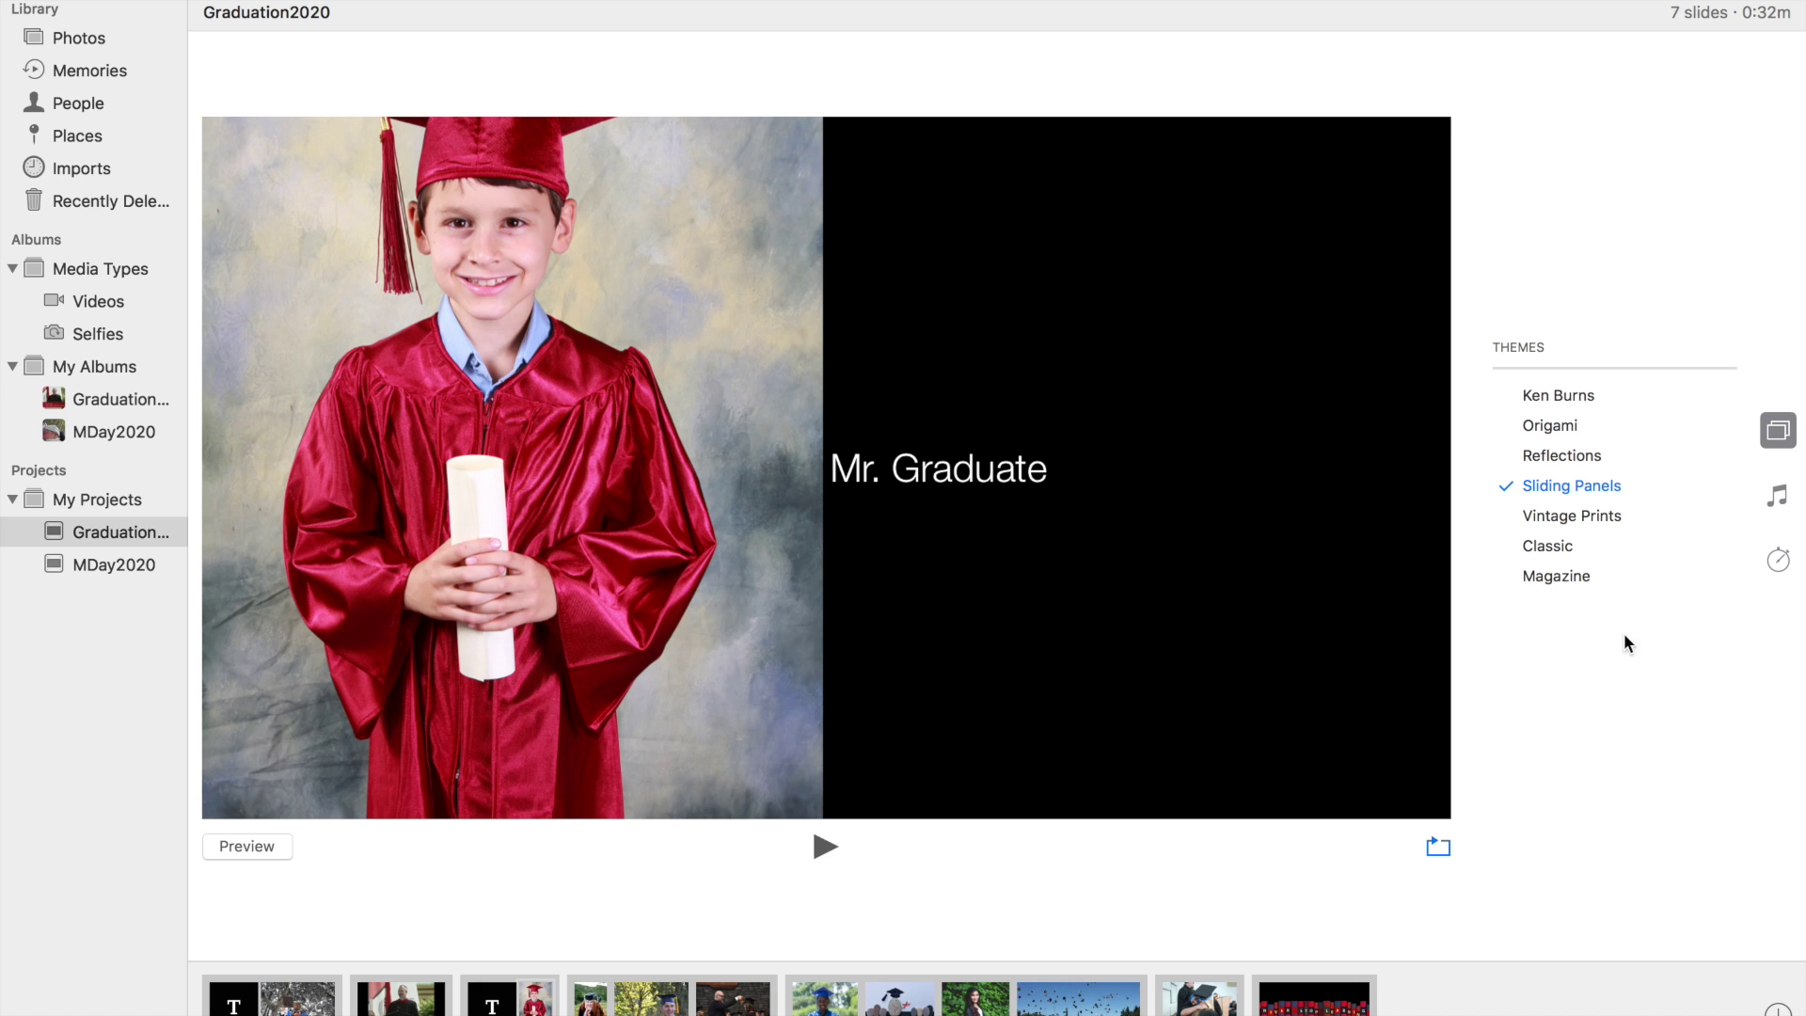
pyautogui.click(1608, 515)
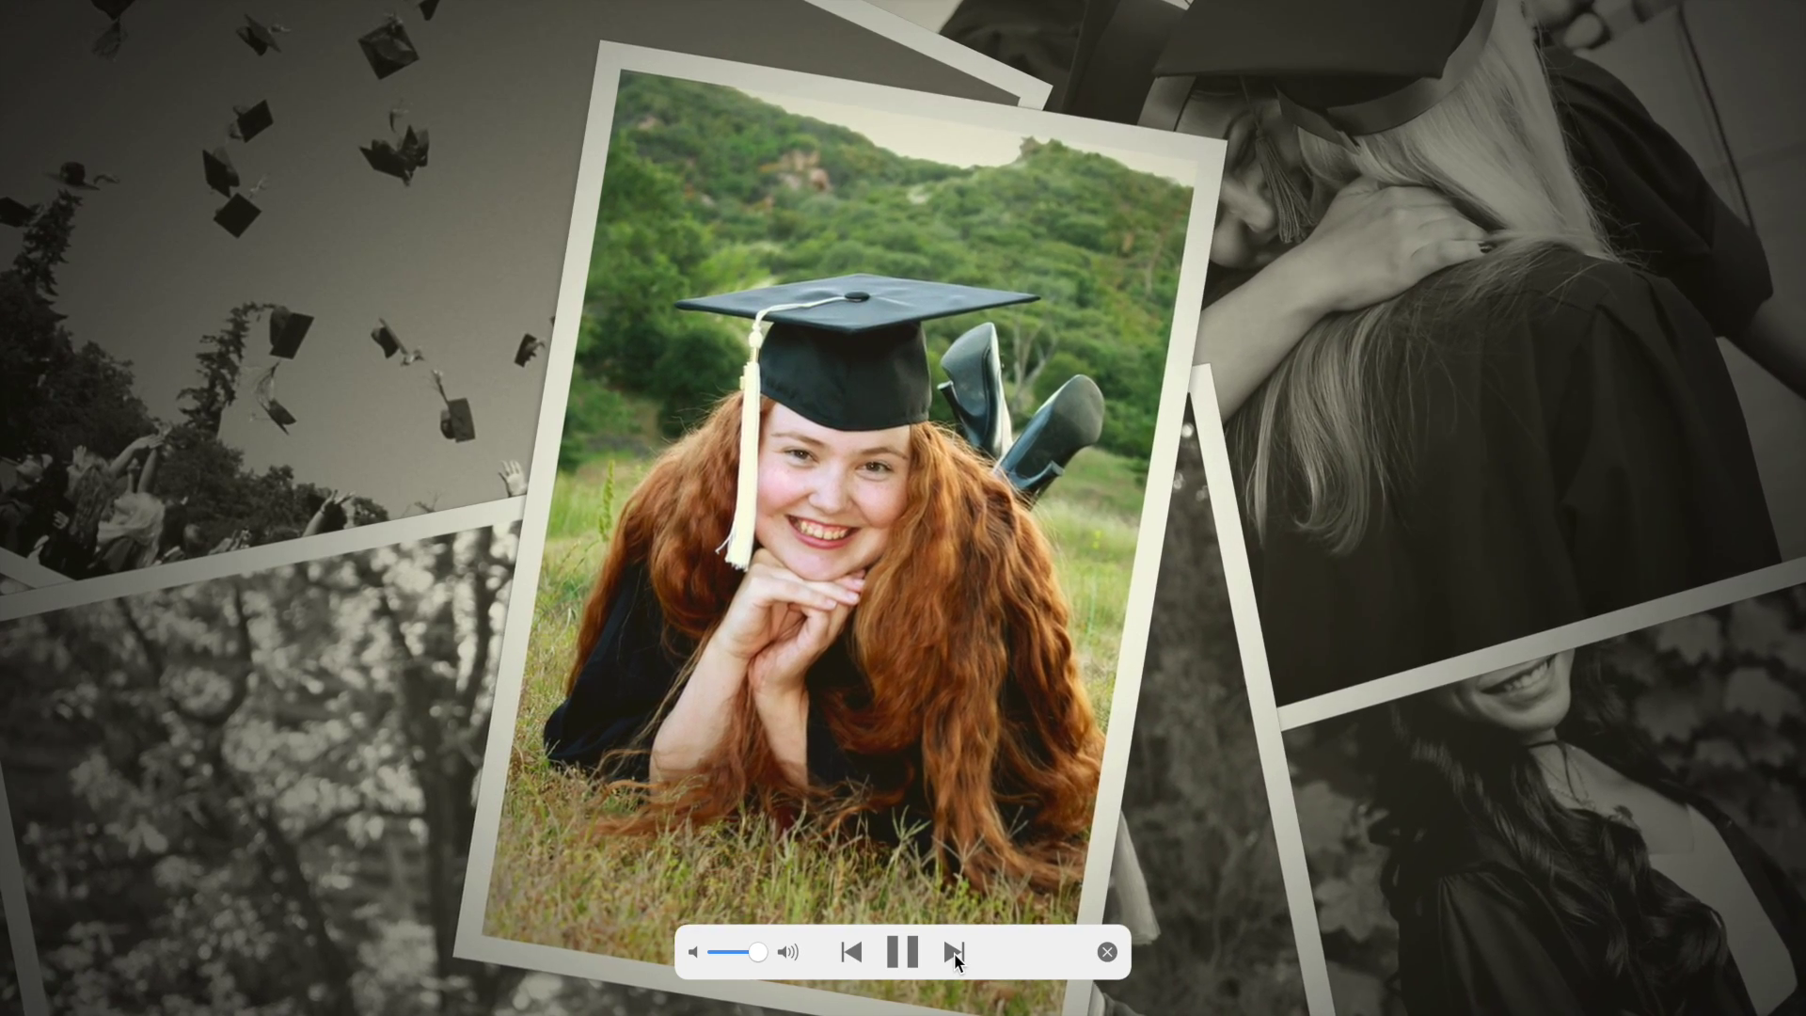
pyautogui.press('Escape')
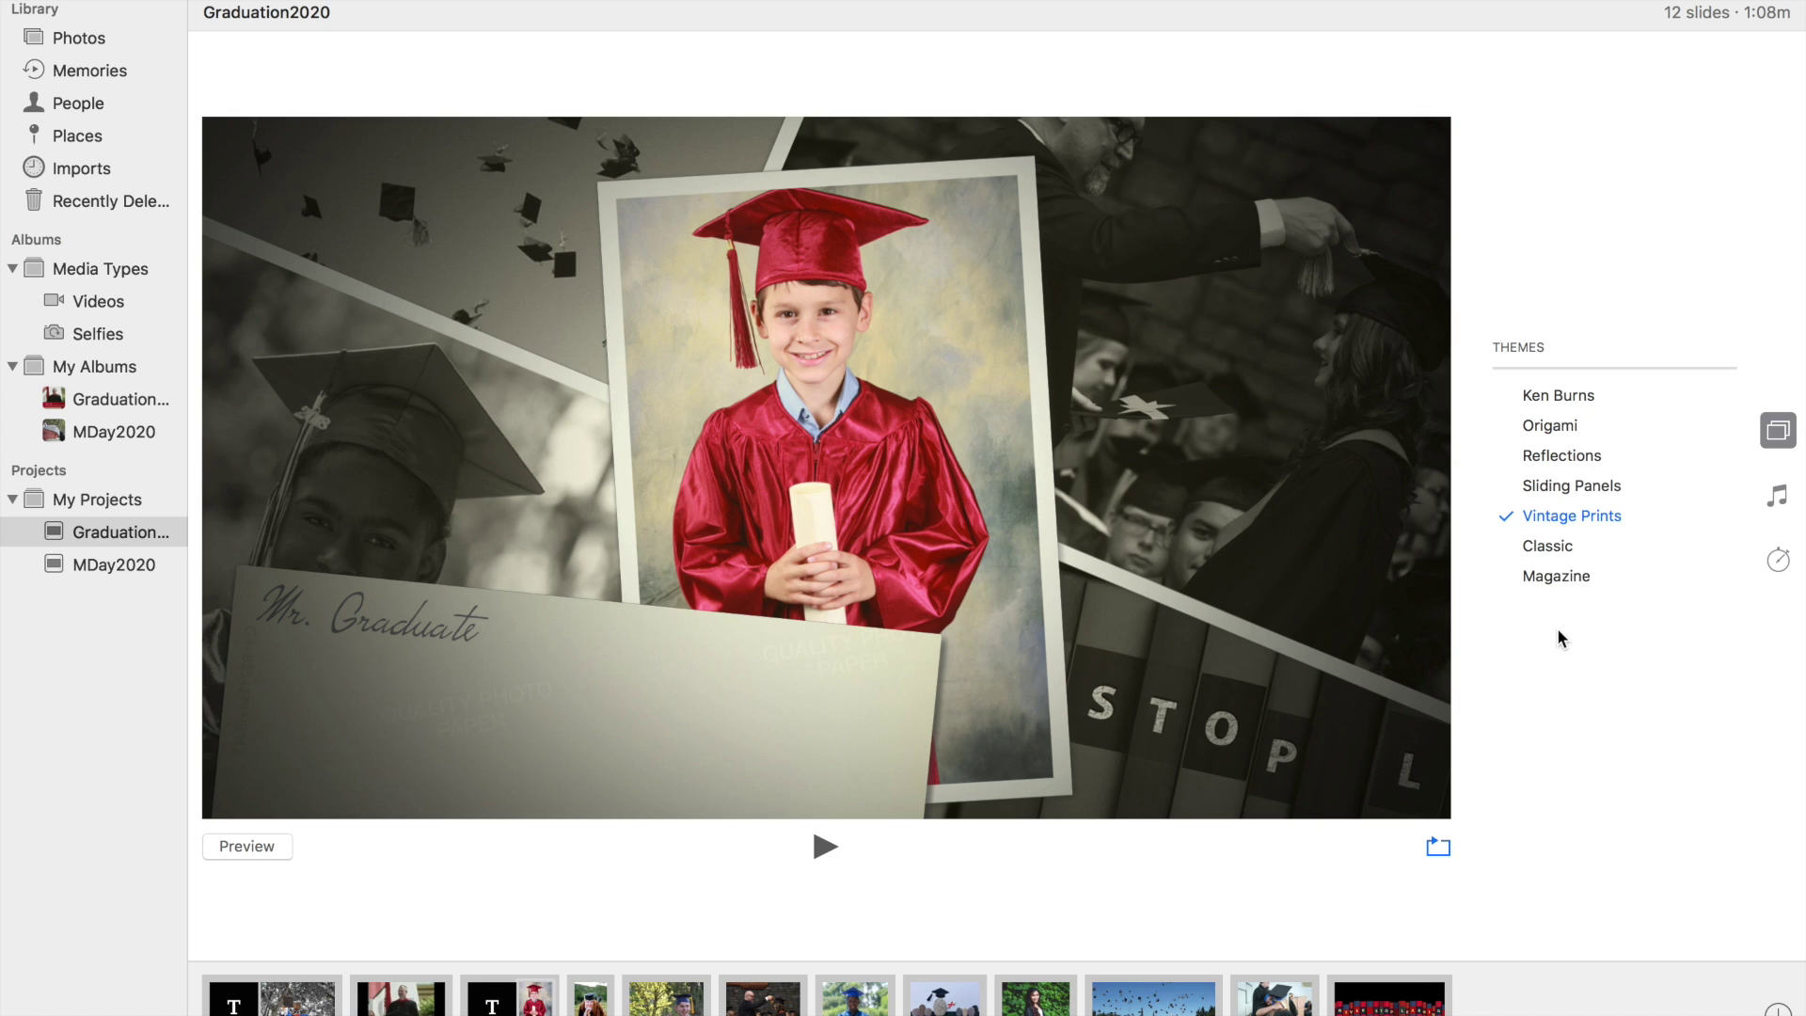
# Make the Magazine theme song from Theme Songs the slideshow's only music.
pyautogui.click(1777, 501)
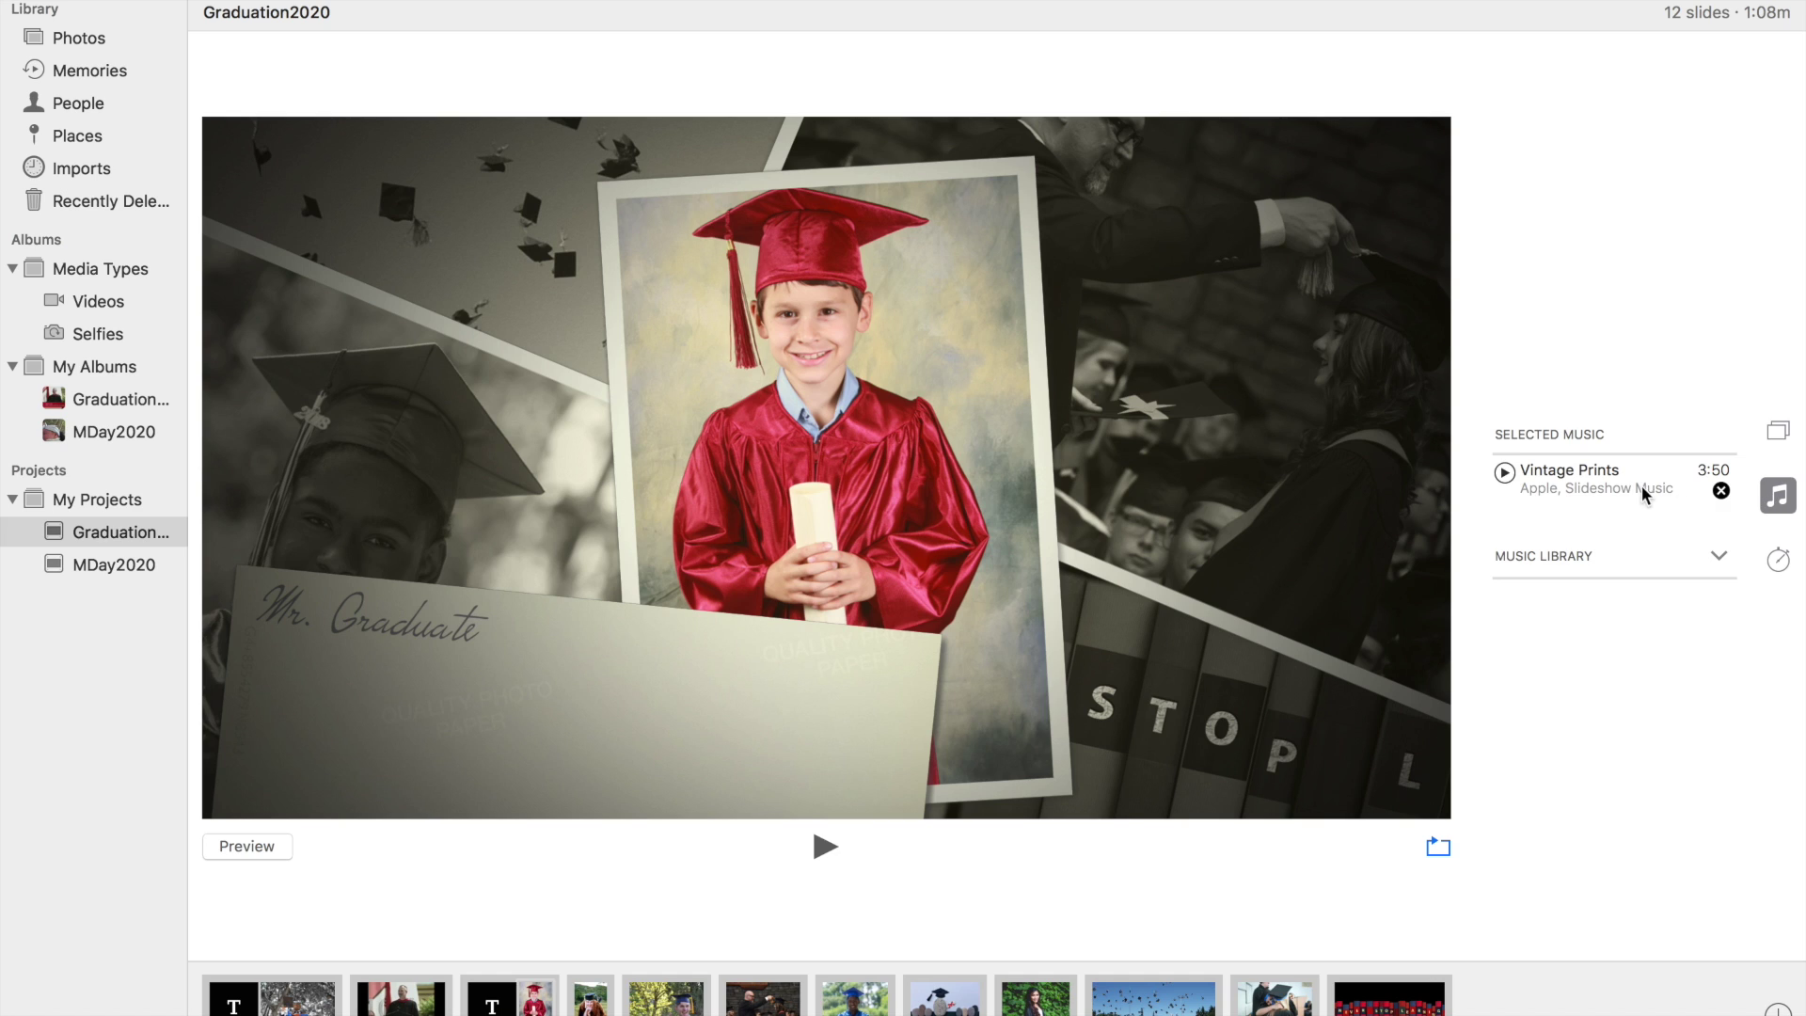
pyautogui.click(1718, 560)
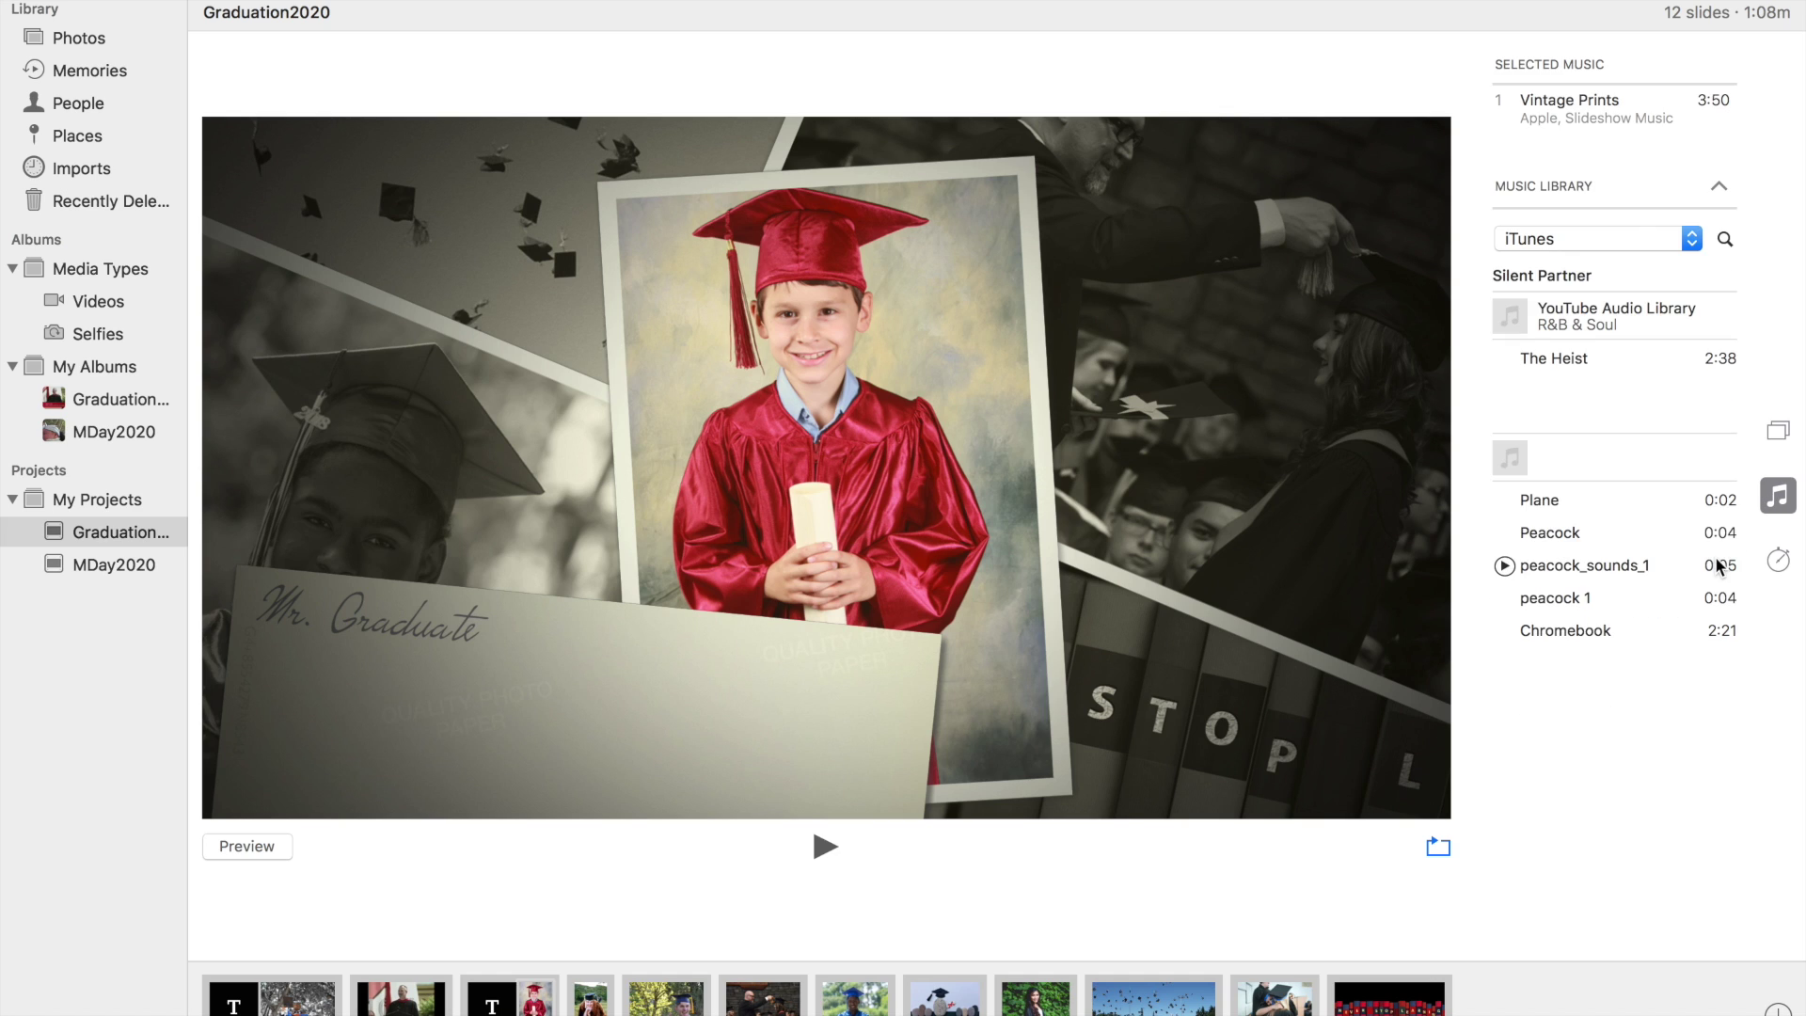
pyautogui.click(1690, 238)
pyautogui.click(1652, 261)
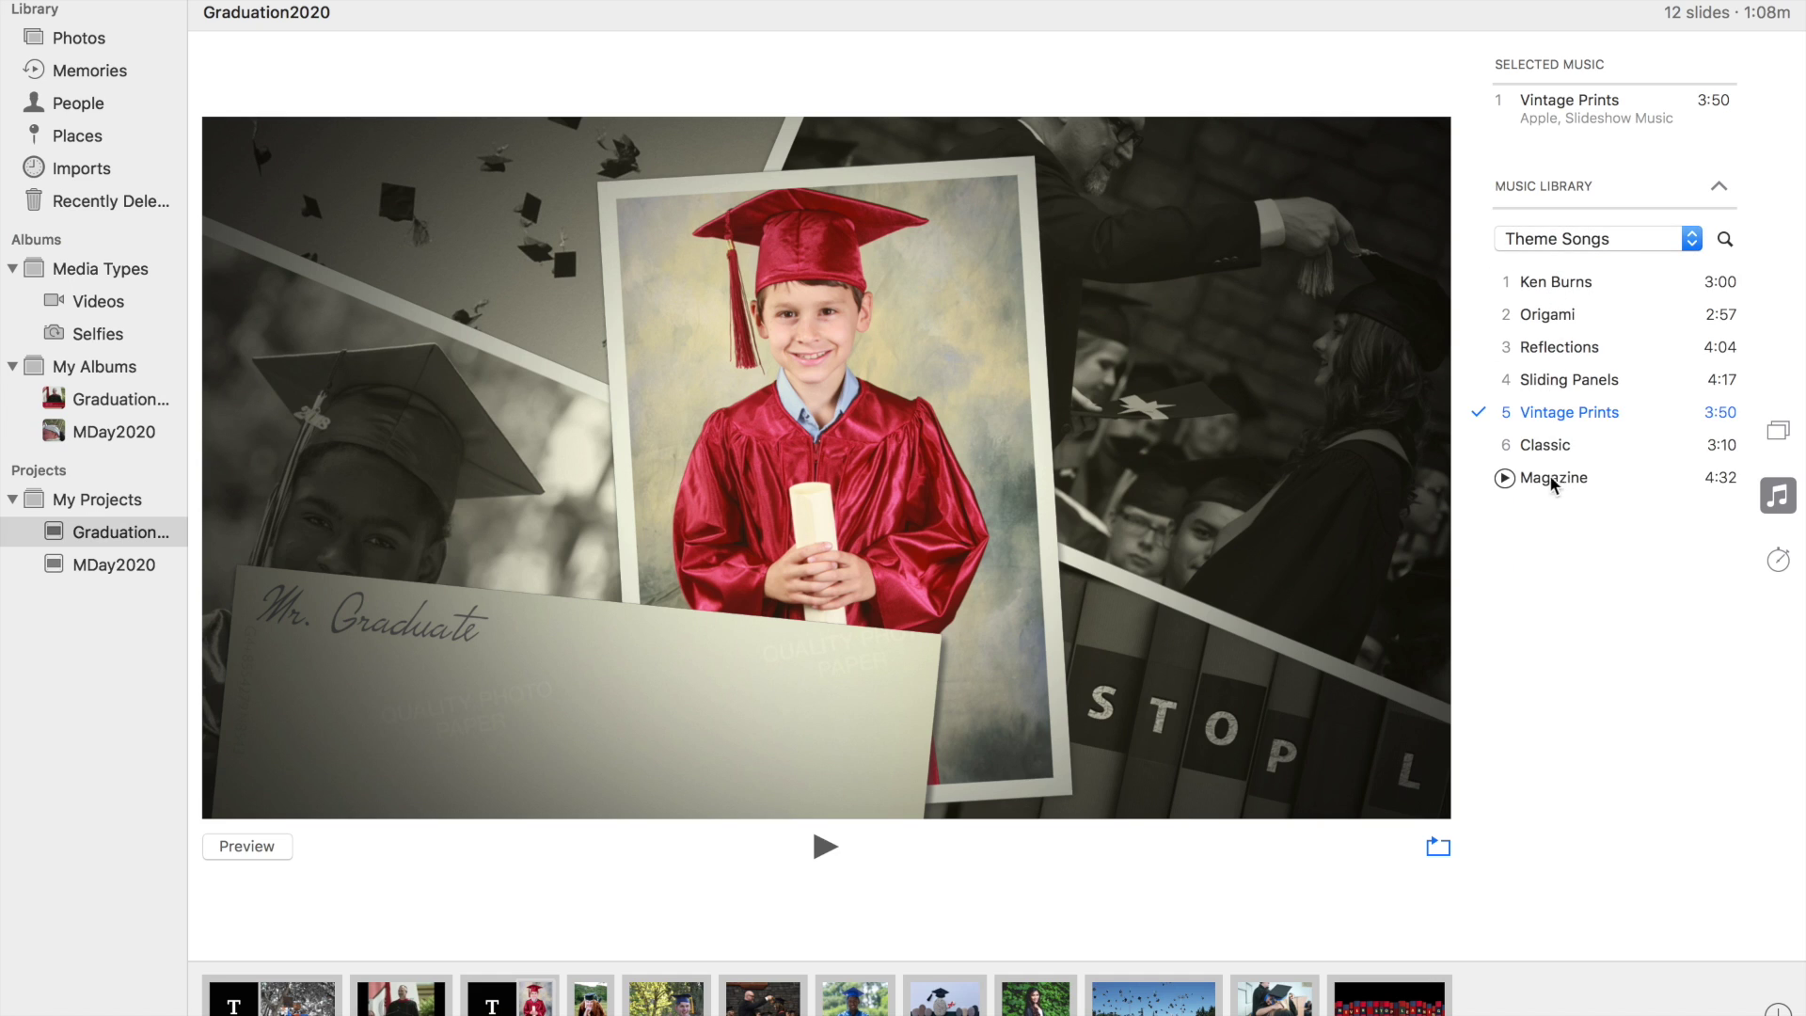
pyautogui.click(1527, 482)
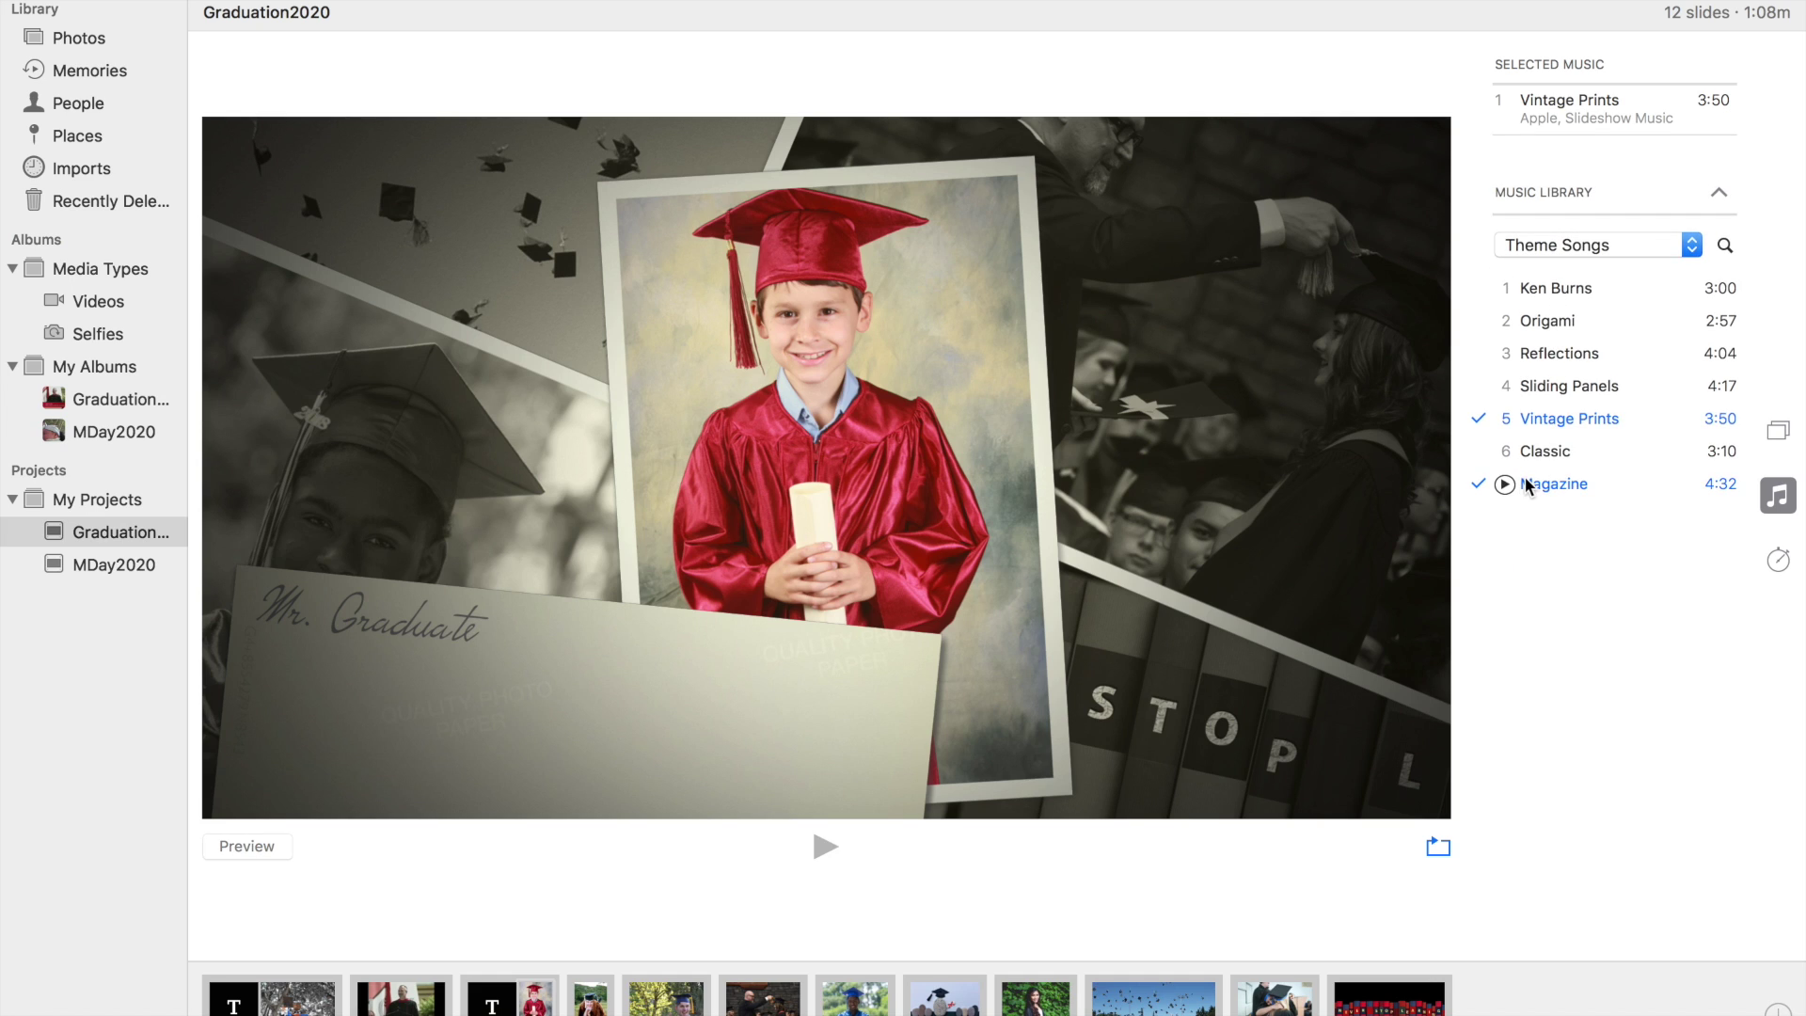
pyautogui.click(1503, 463)
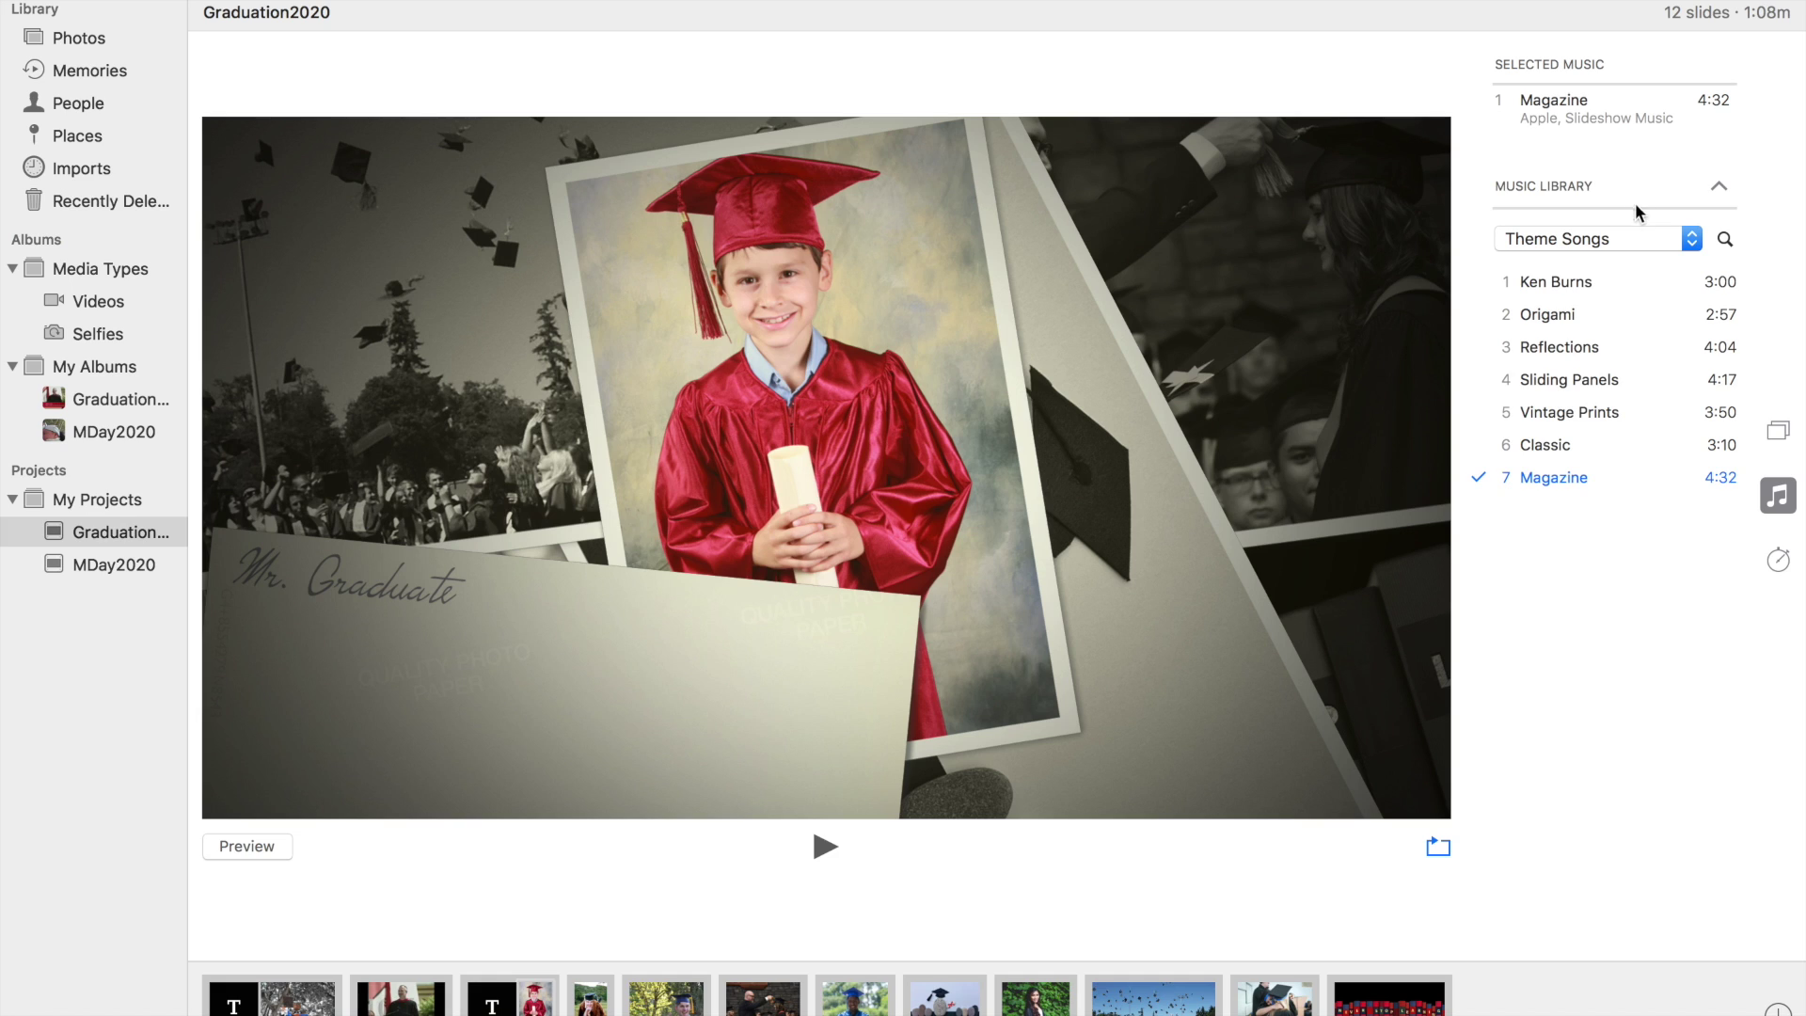
# Lengthen the custom duration to 1:24m and check the last and title slides.
pyautogui.click(1779, 563)
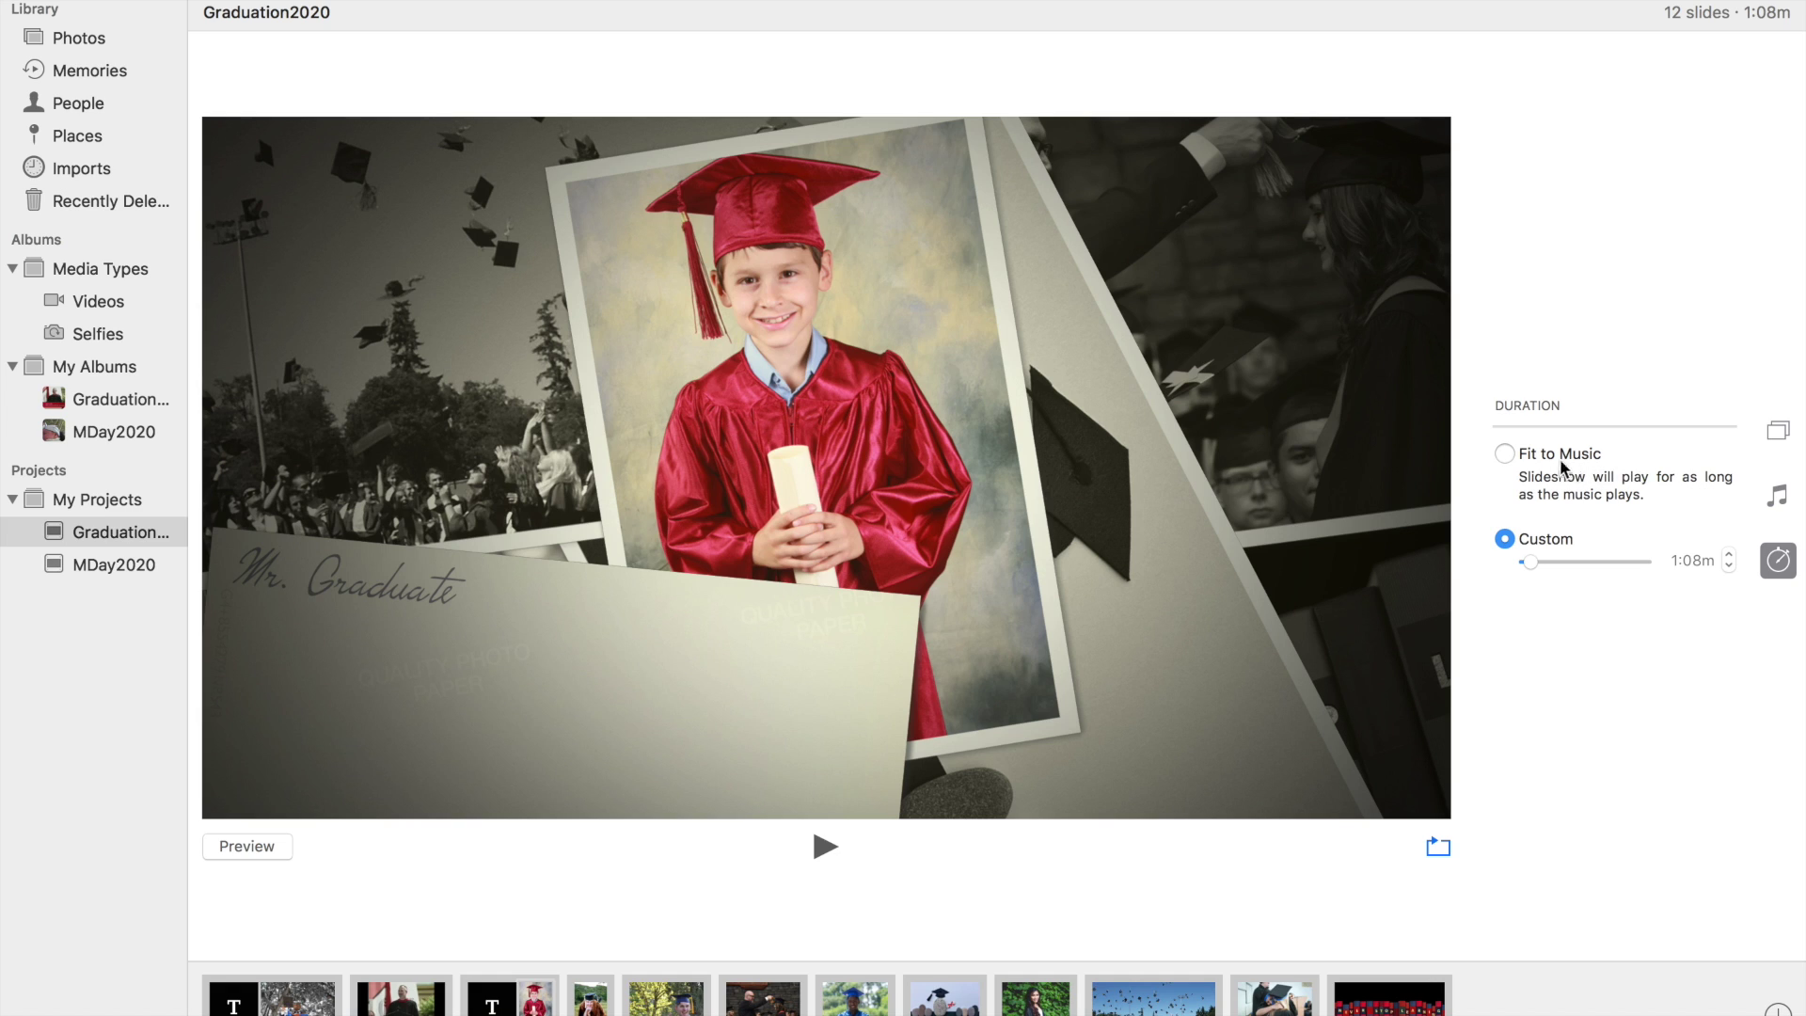
pyautogui.moveTo(1531, 571)
pyautogui.mouseDown()
pyautogui.moveTo(1600, 564)
pyautogui.moveTo(1536, 574)
pyautogui.mouseUp()
pyautogui.click(1418, 1001)
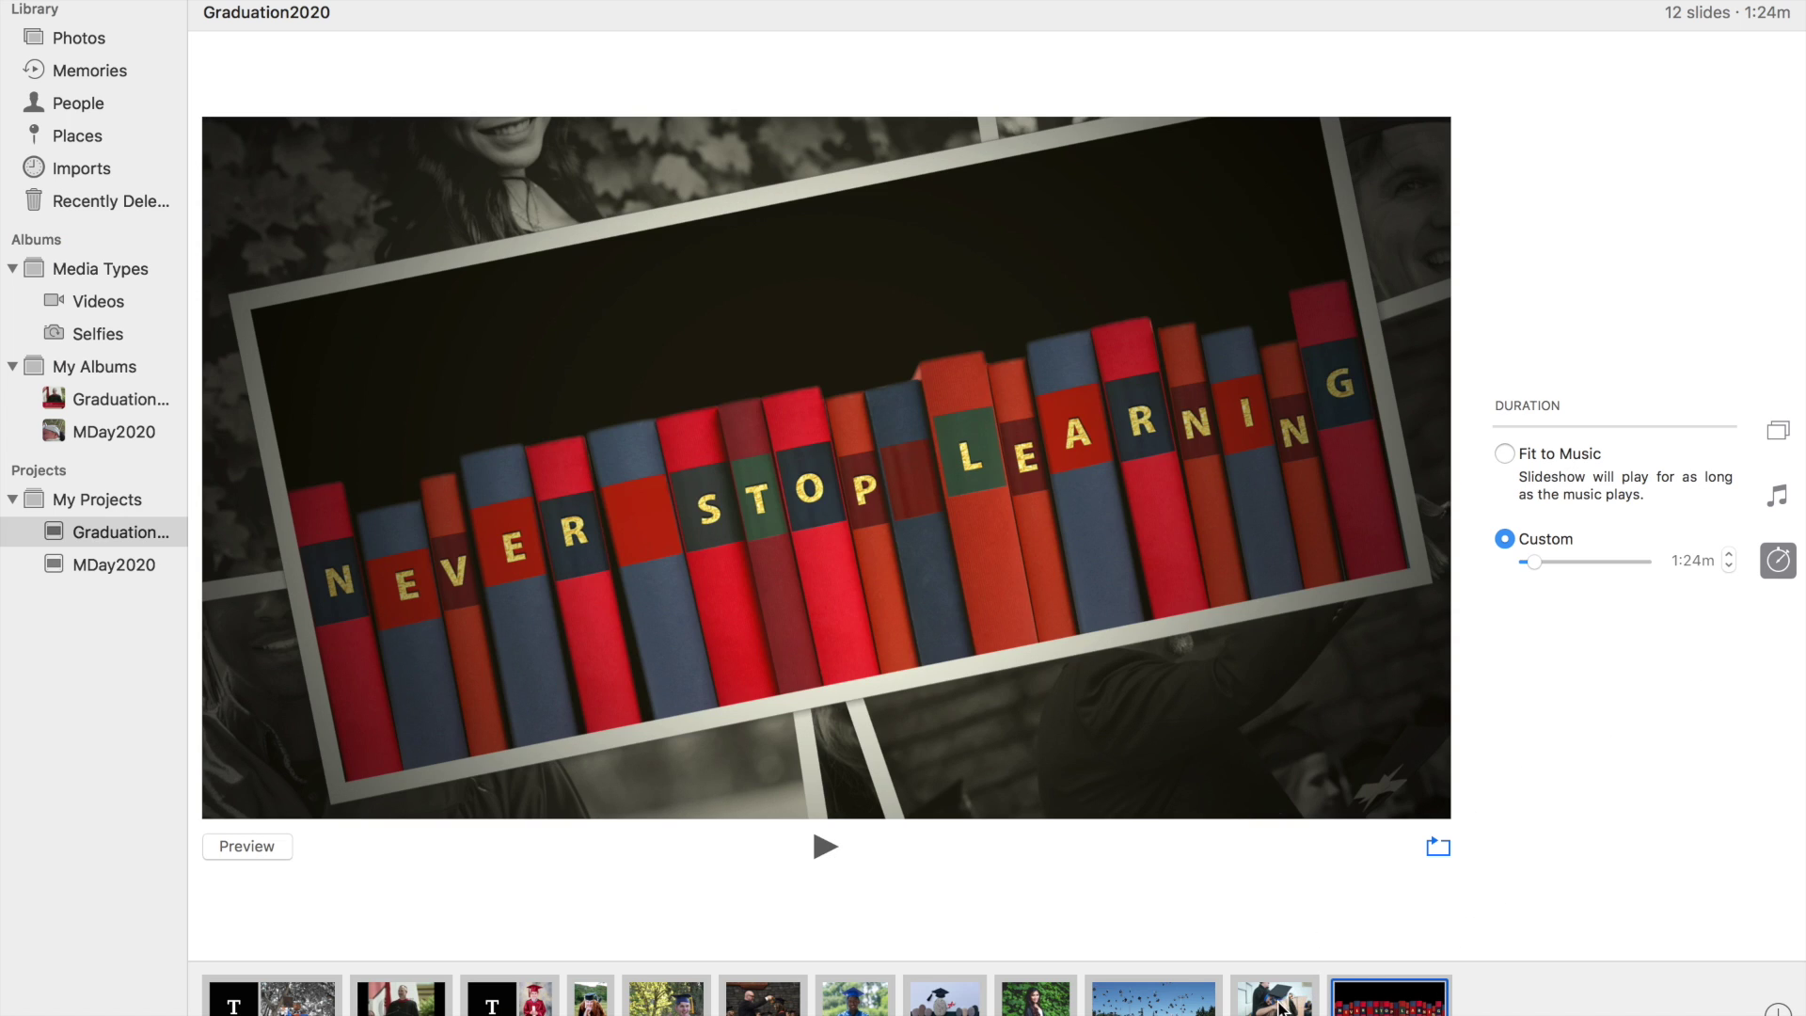
pyautogui.click(235, 1005)
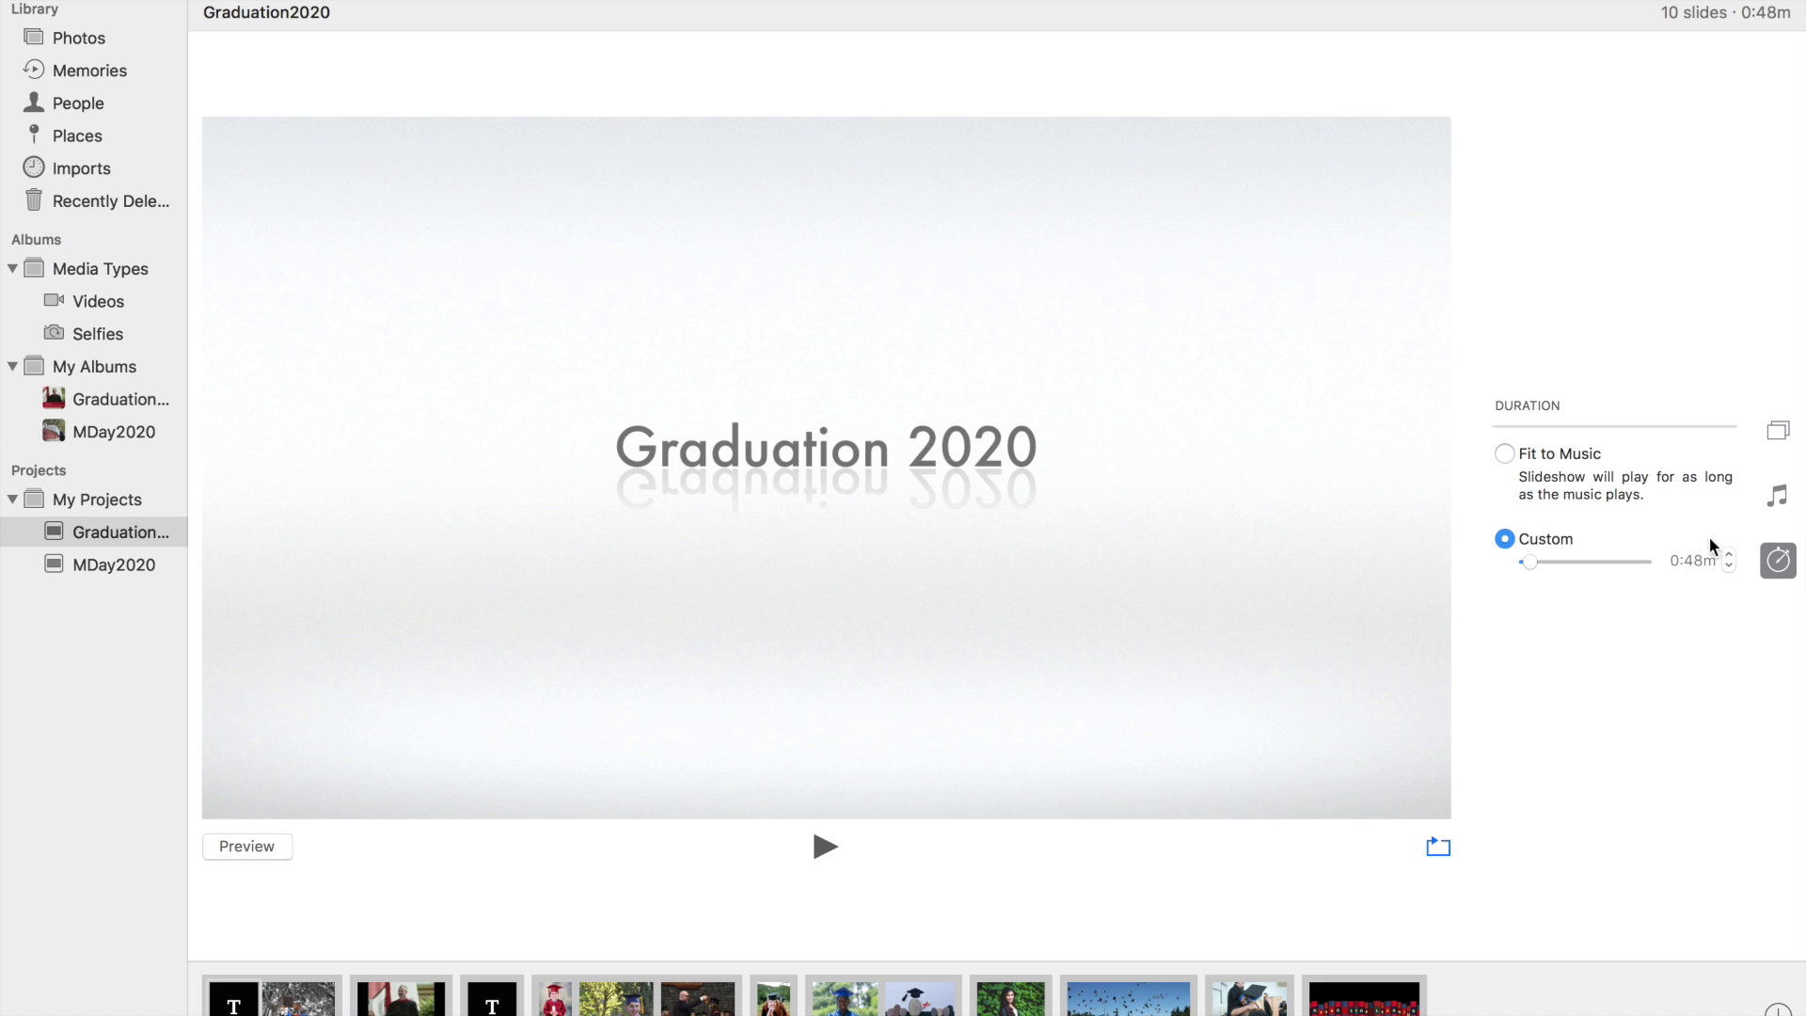
# Switch back to Ken Burns and toggle Scale photos to fit screen off and on again.
pyautogui.click(1777, 430)
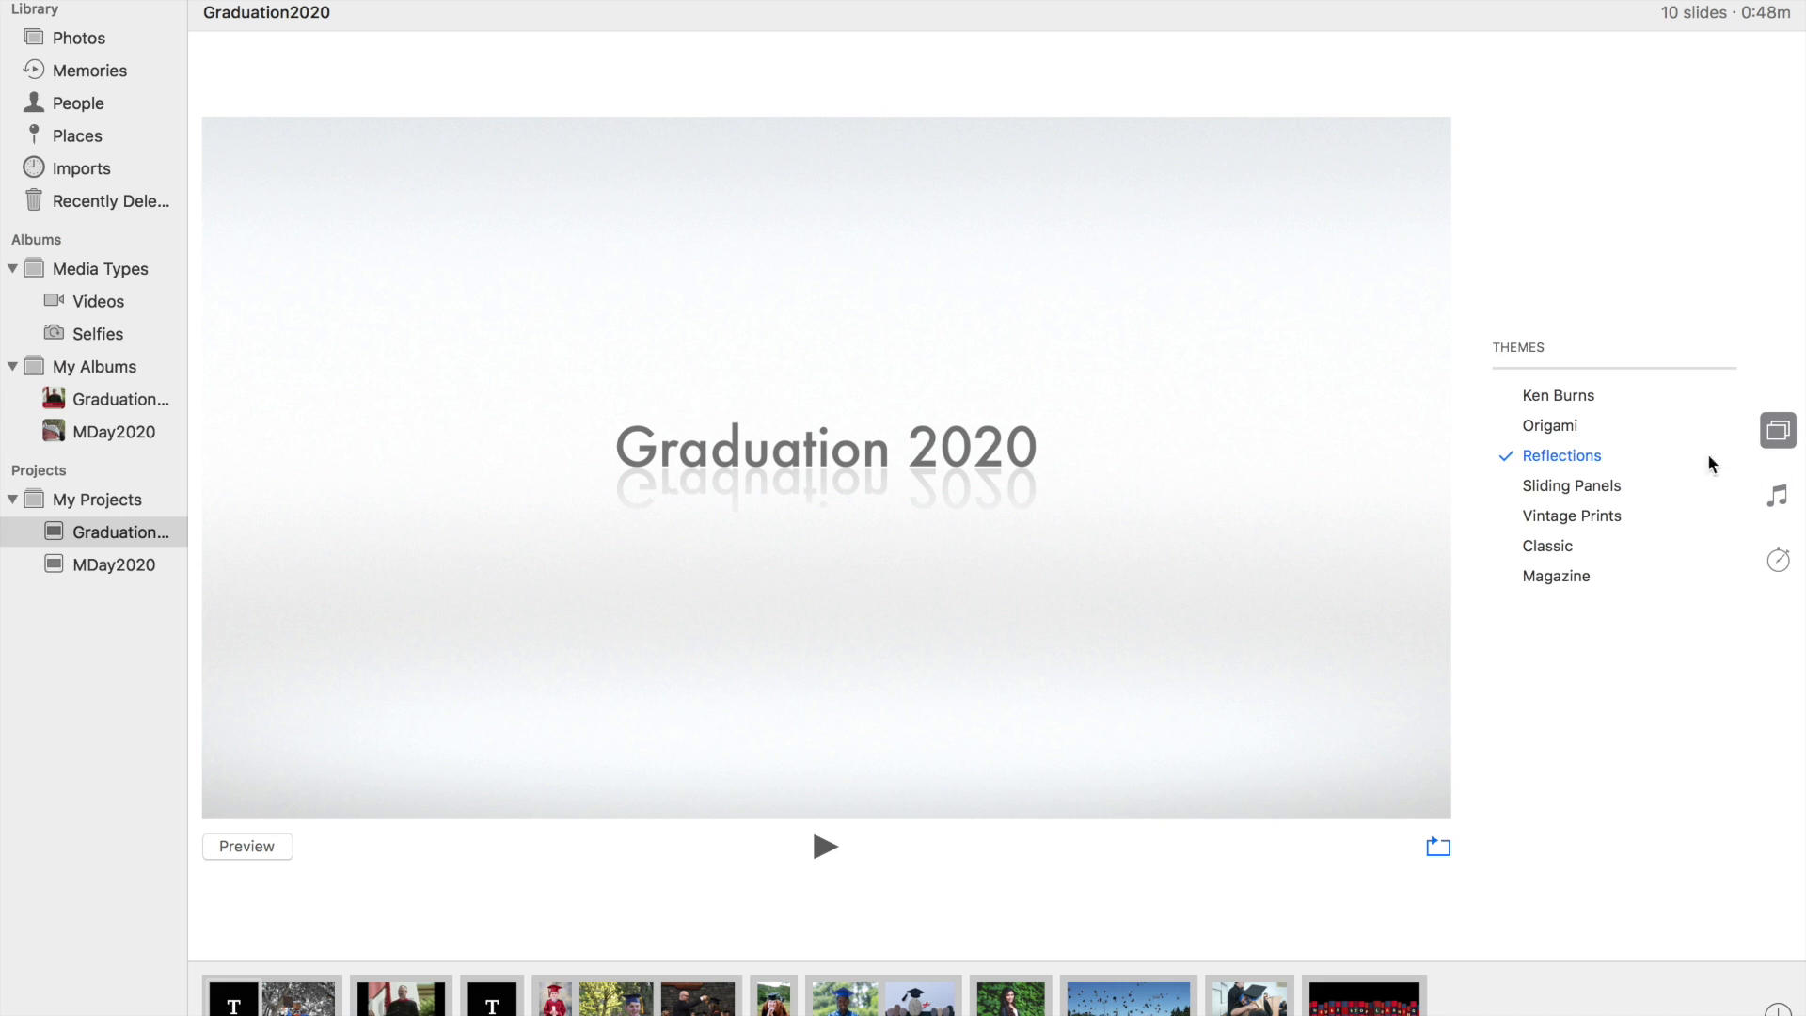
pyautogui.click(1591, 399)
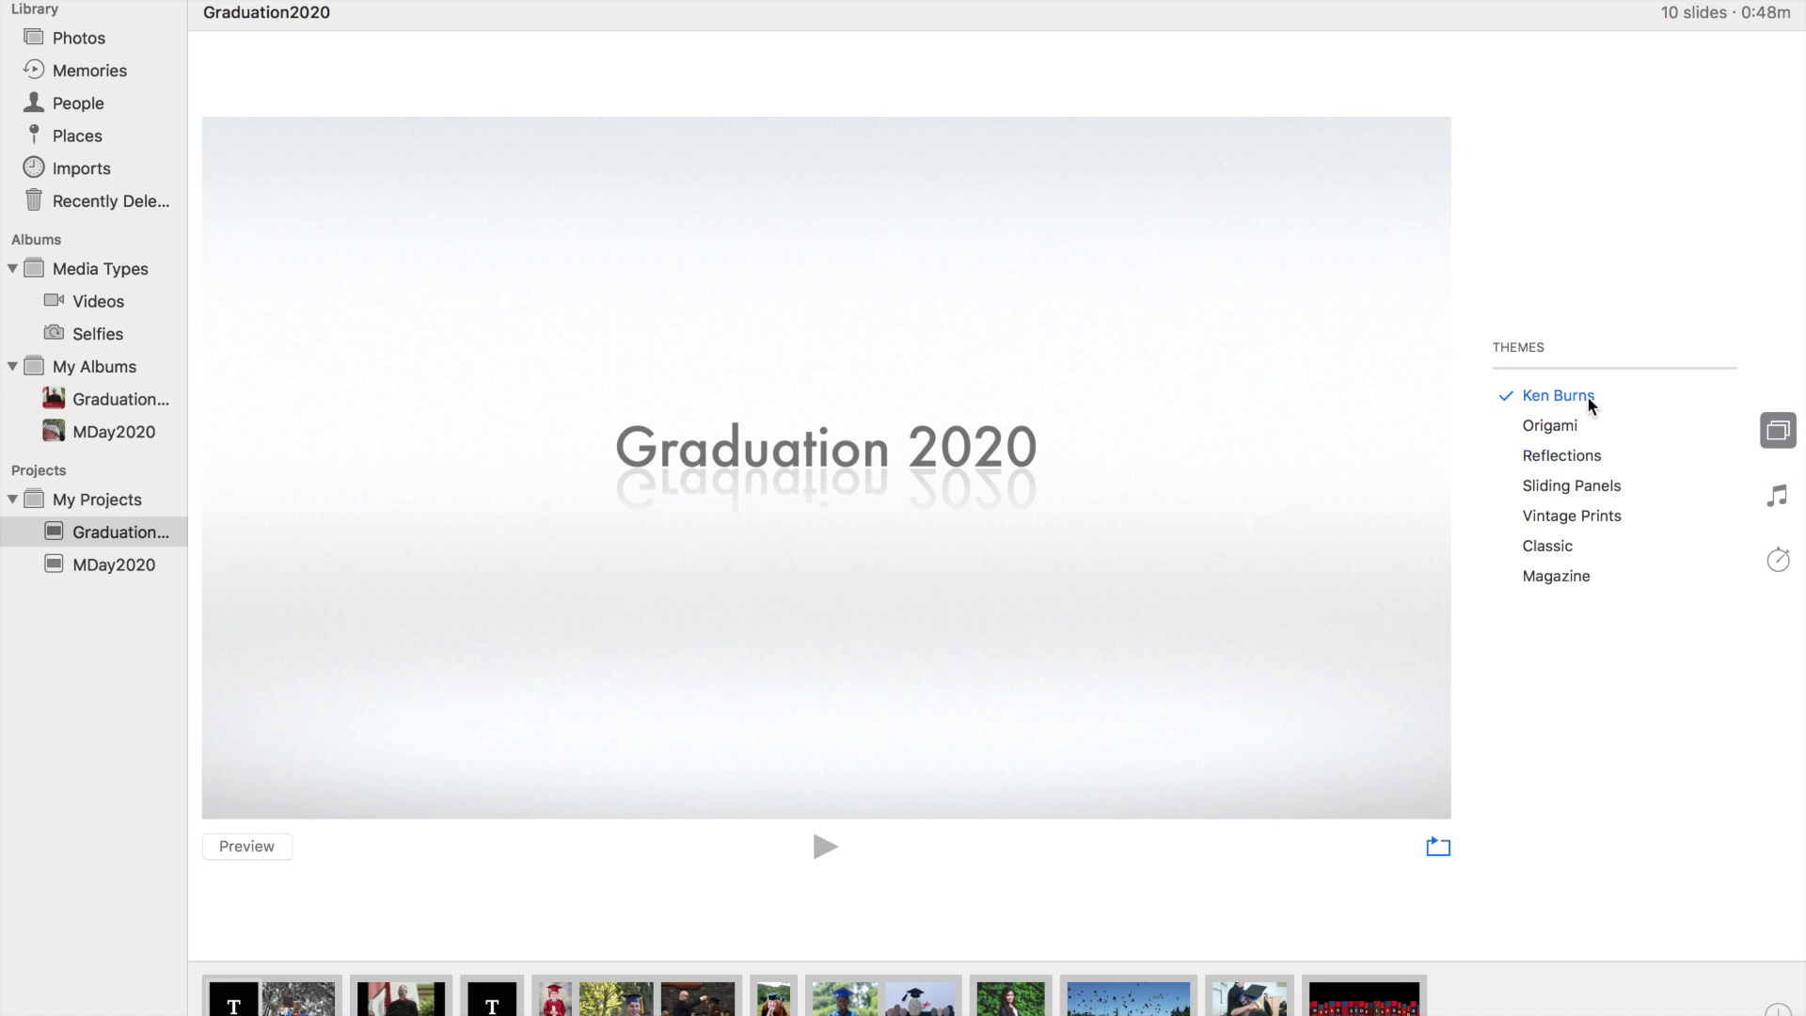
pyautogui.click(1779, 562)
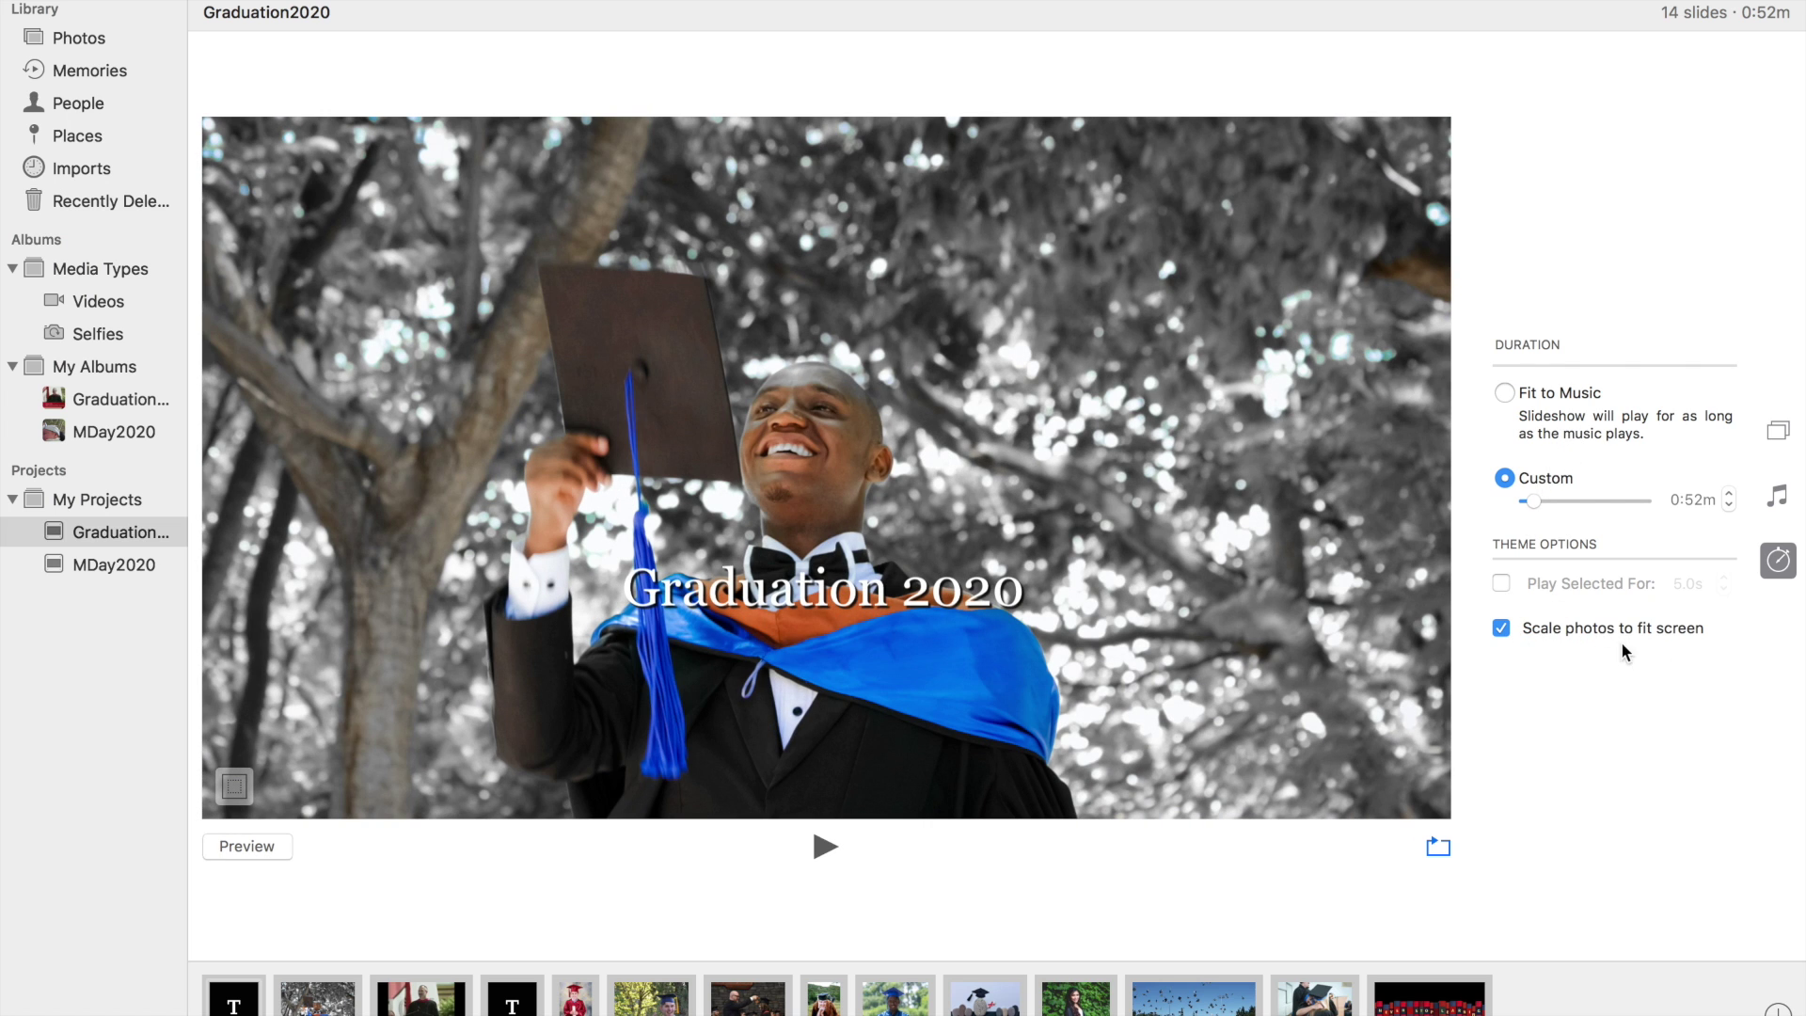
pyautogui.click(1500, 627)
pyautogui.click(1500, 628)
# Save the Graduation2020.m4v export to the Desktop at High Definition (720p).
pyautogui.moveTo(1224, 1011)
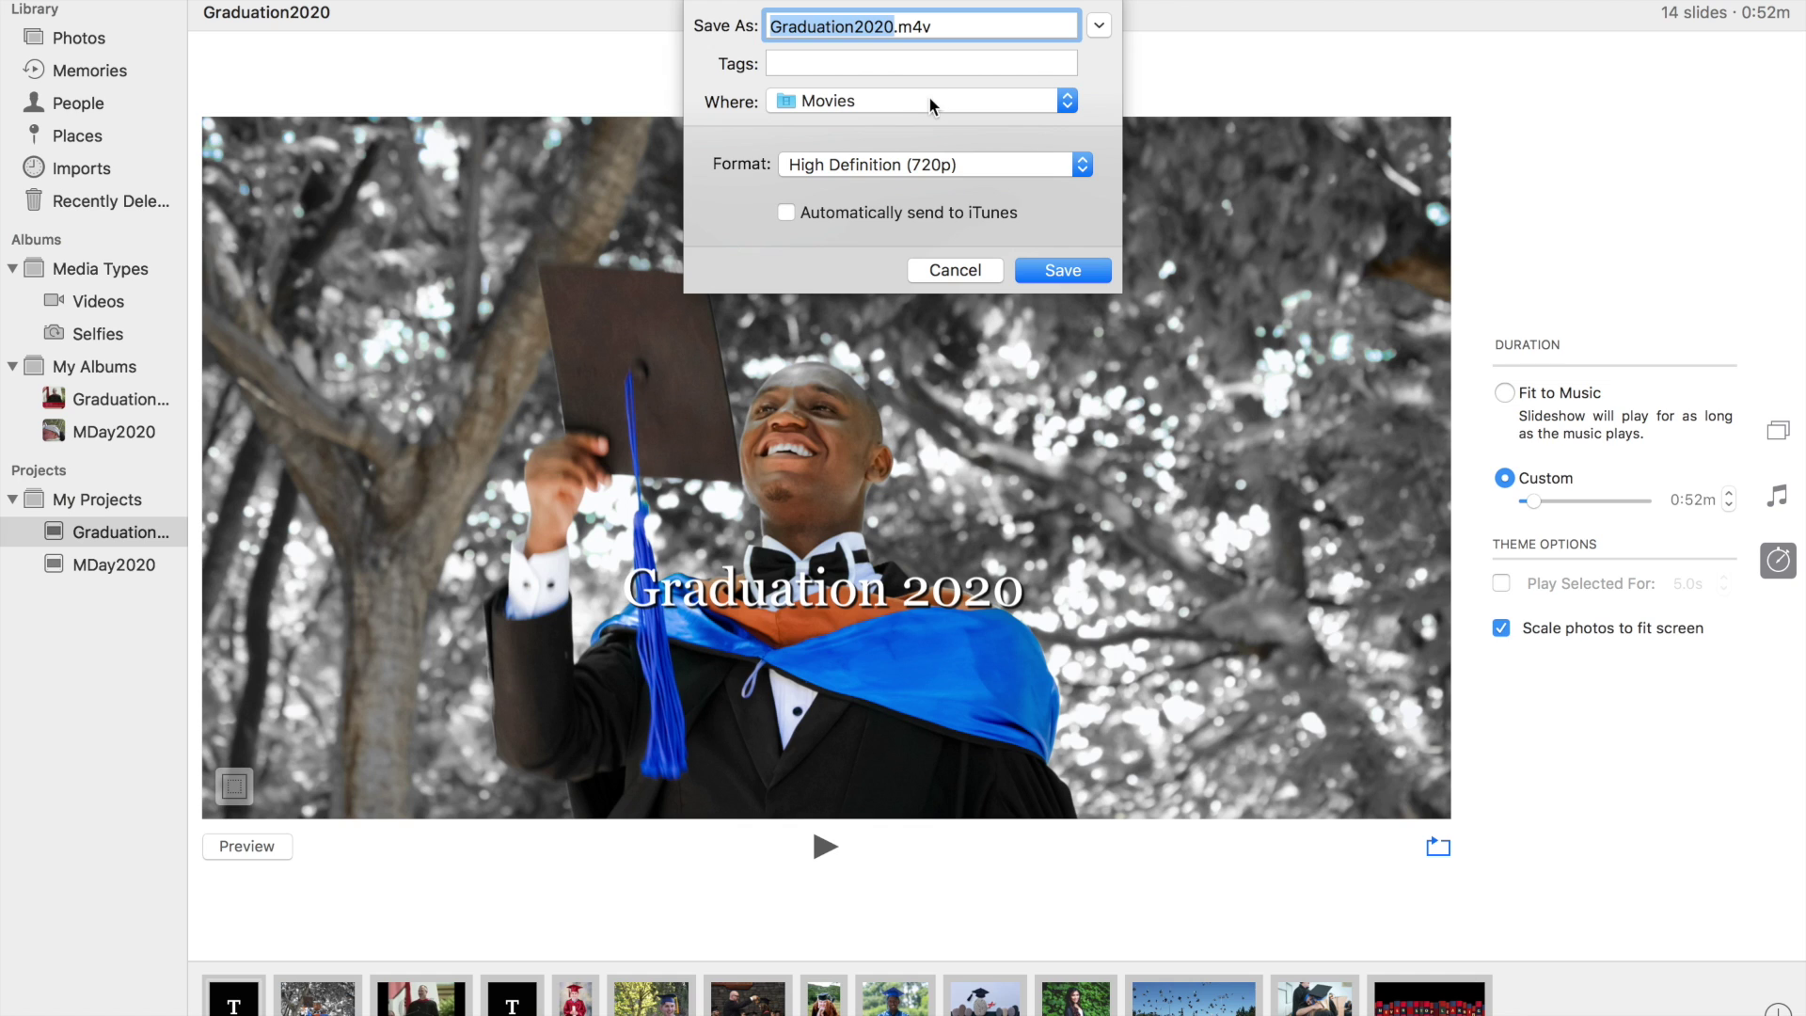
pyautogui.click(1067, 101)
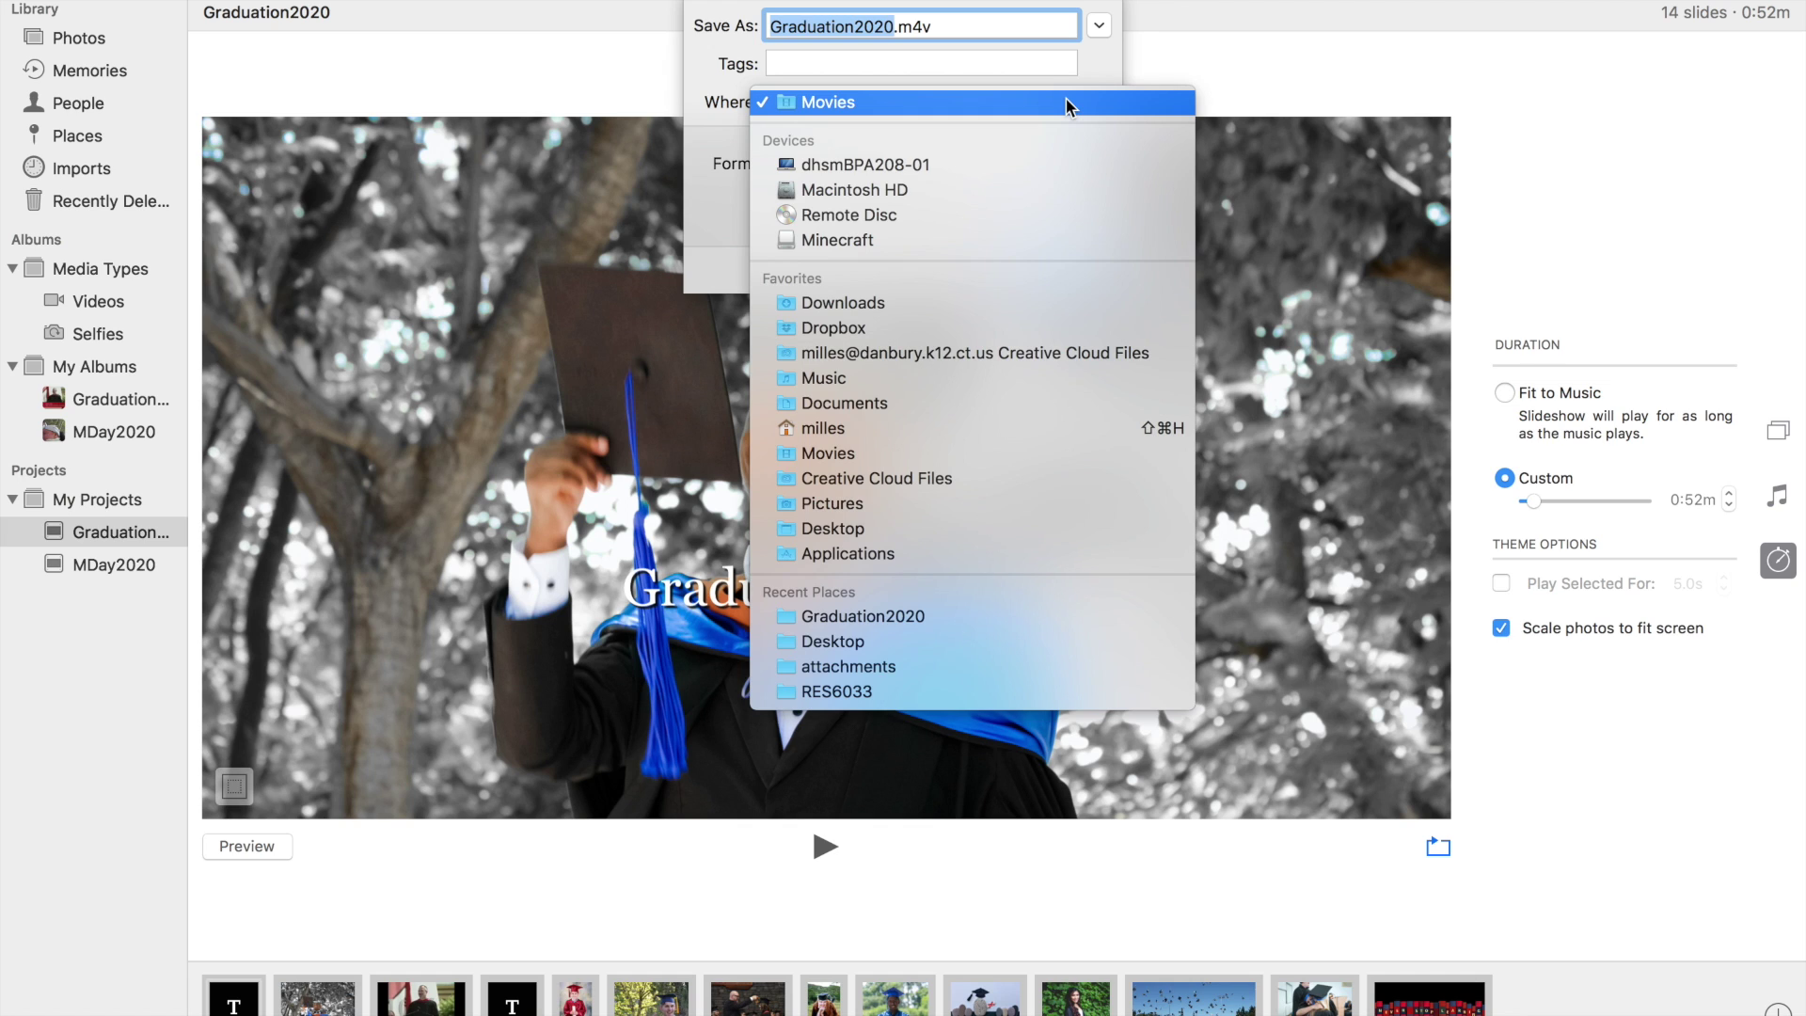
pyautogui.click(891, 529)
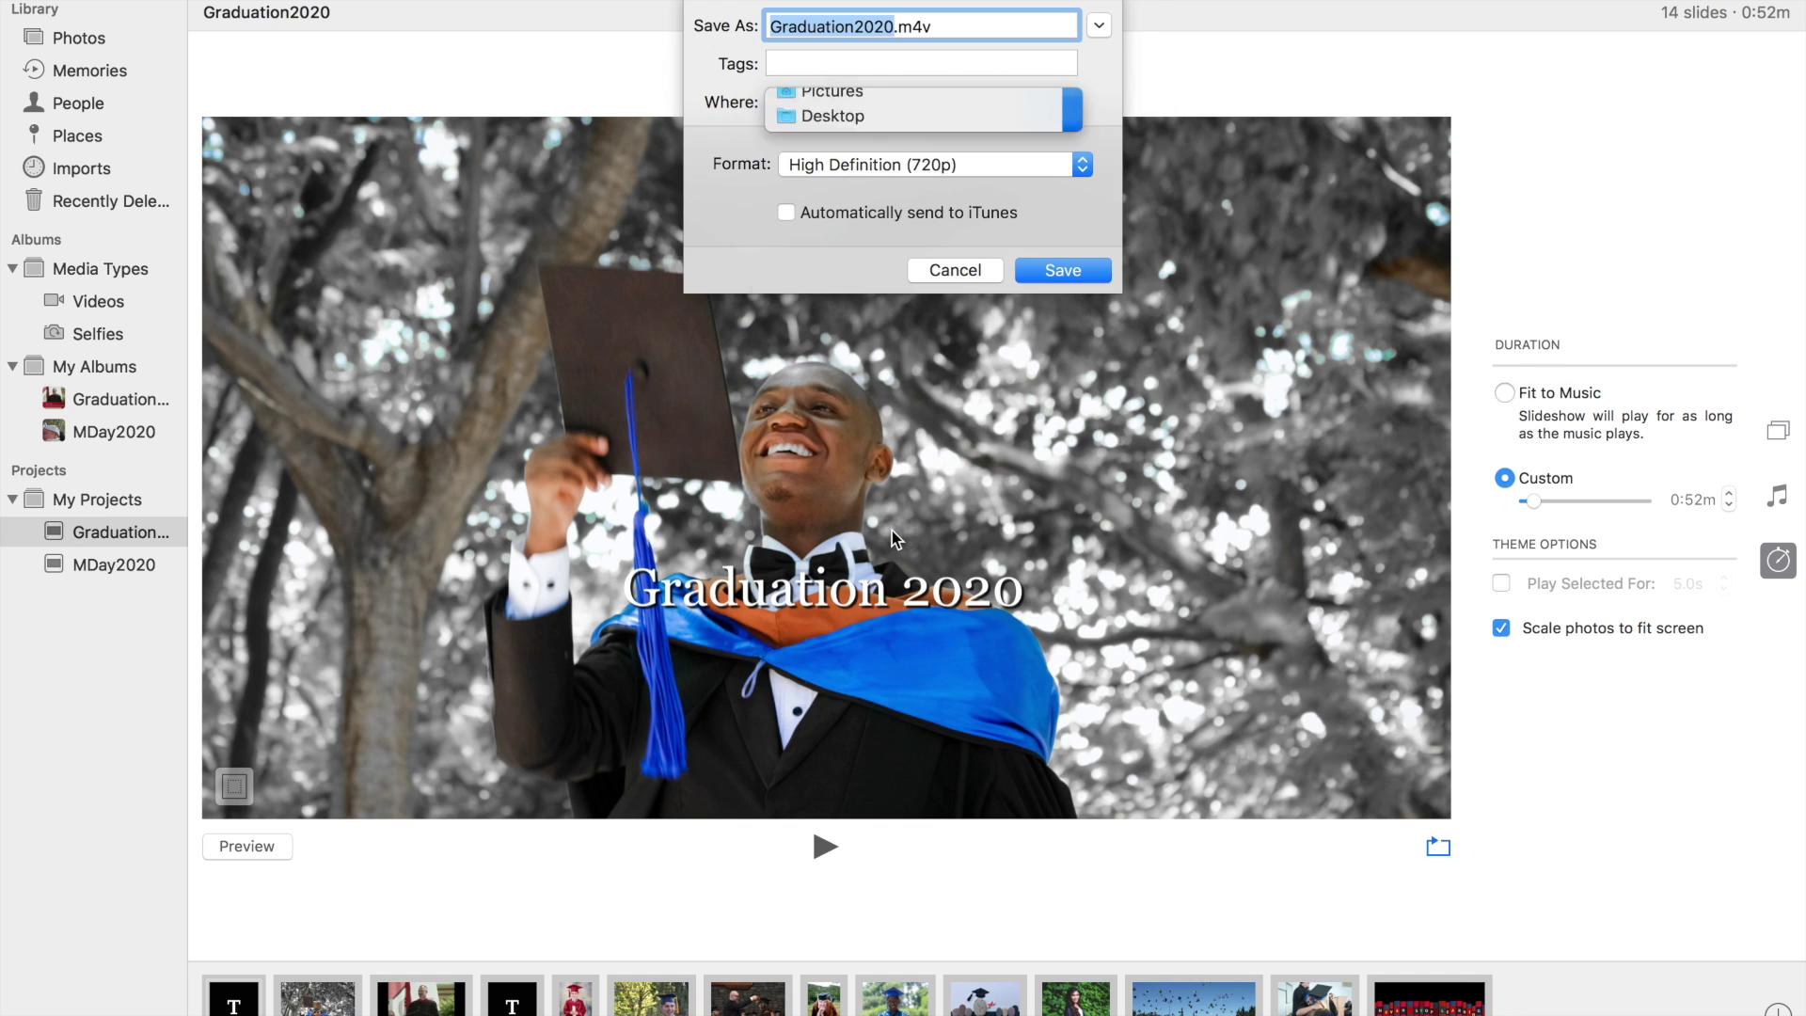
pyautogui.click(1063, 271)
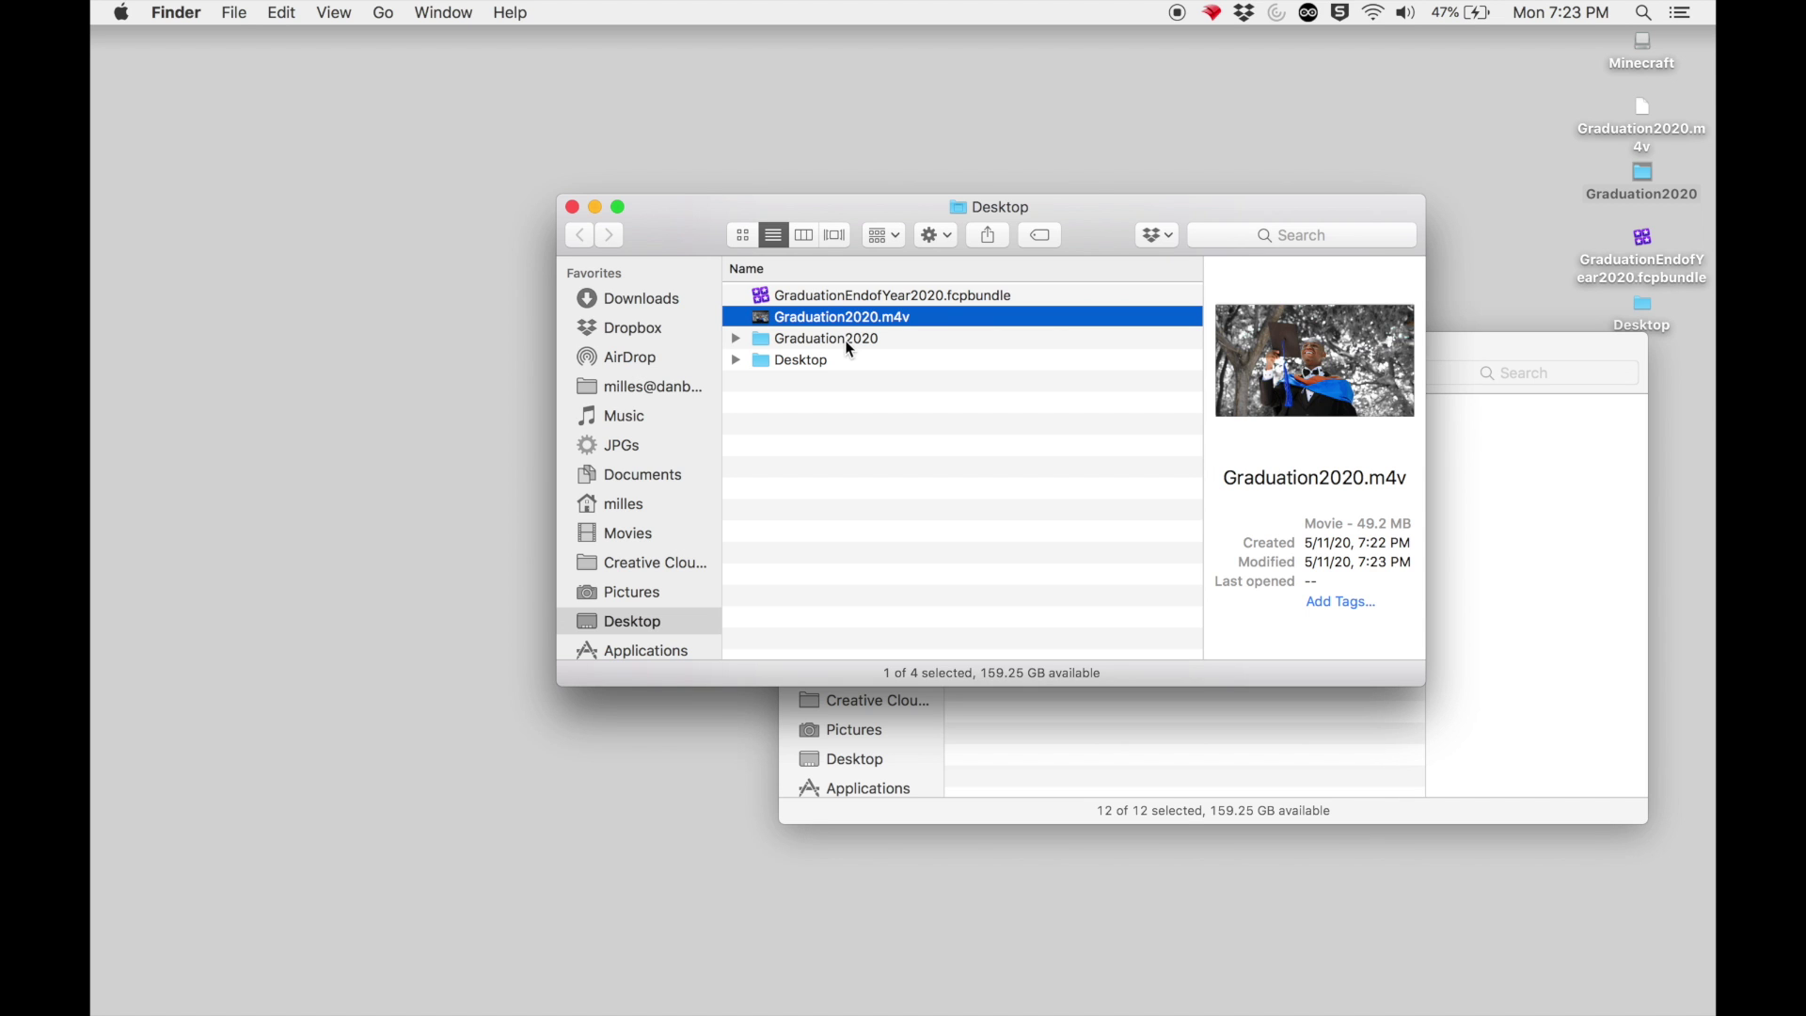
# Play Graduation2020.m4v in a Quick Look preview to confirm the export works.
pyautogui.press('space')
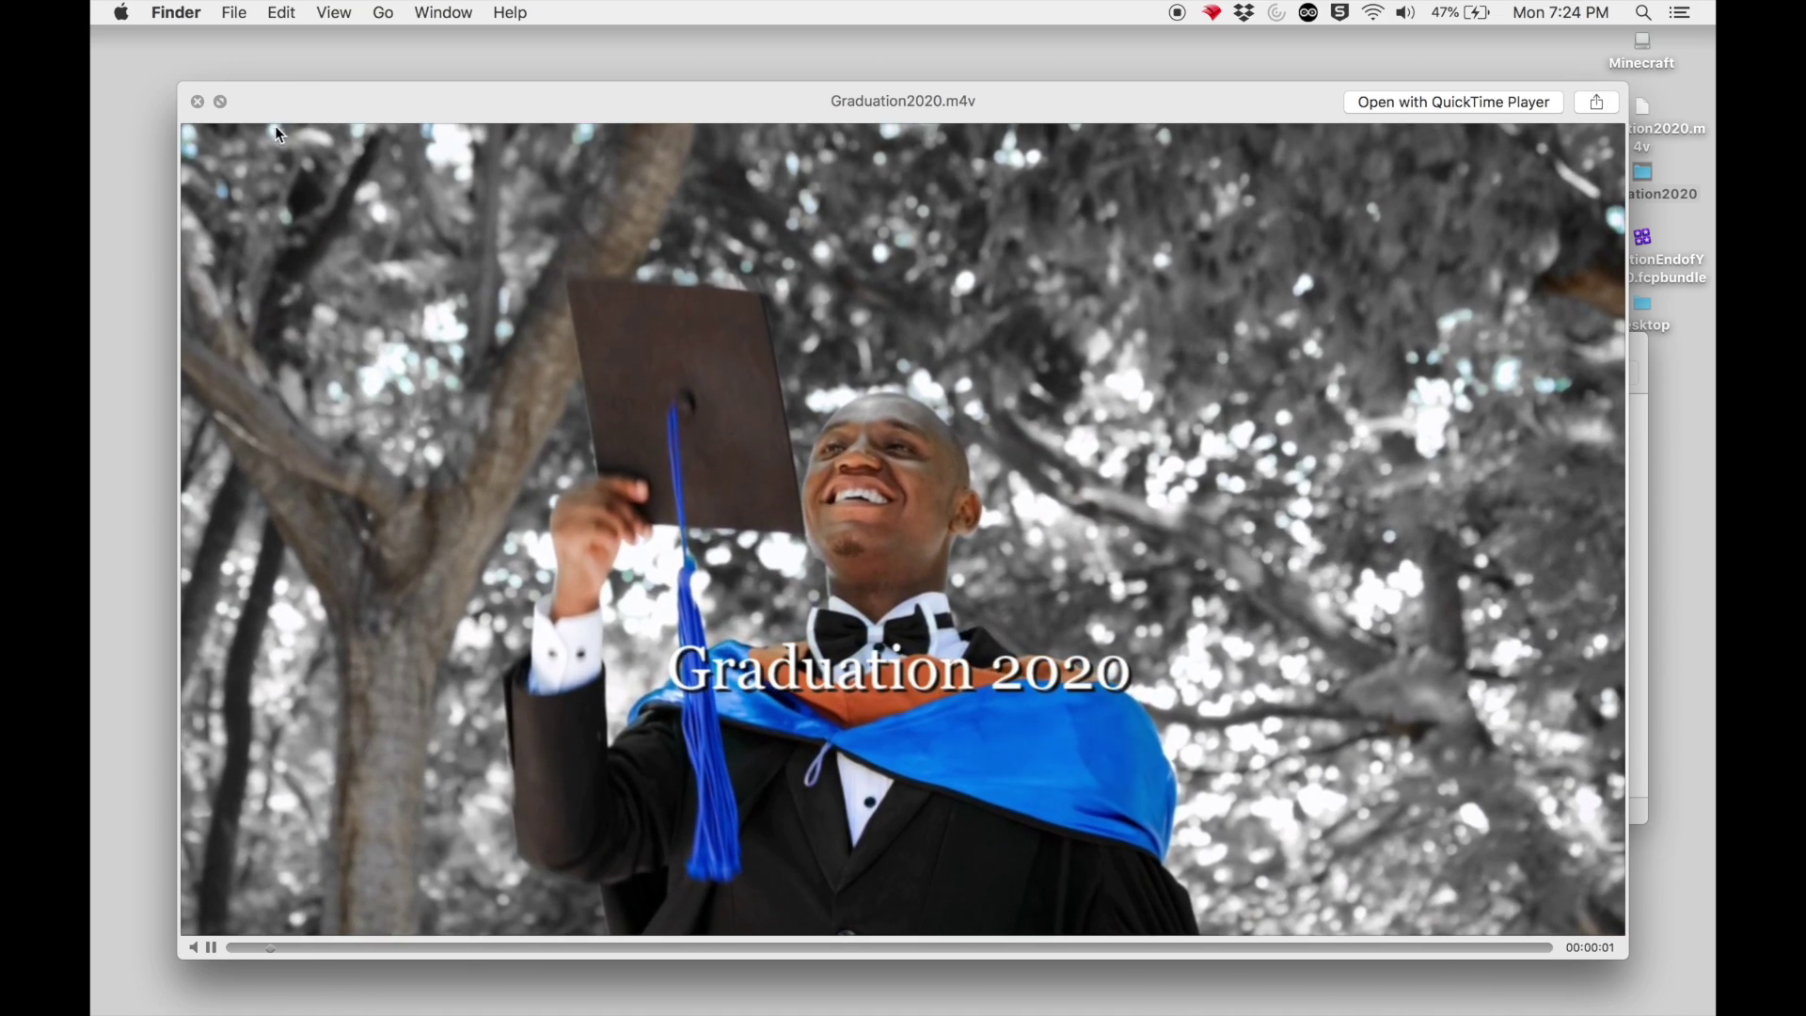